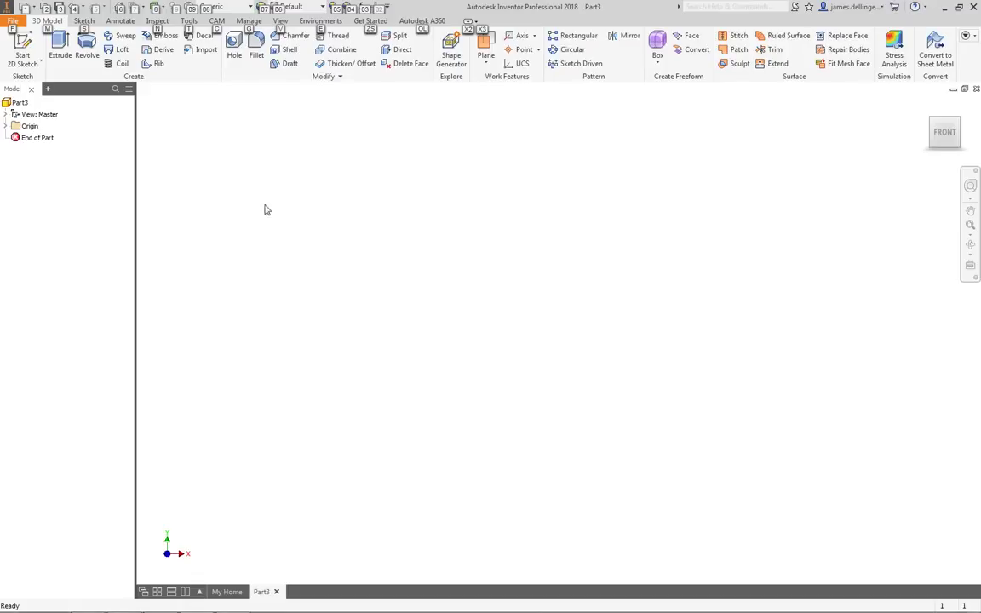
On the front origin plane, draw an 18.000 in diameter circle centred on the origin and finish Sketch1.
{"action": "left_click", "coordinate": [22, 49]}
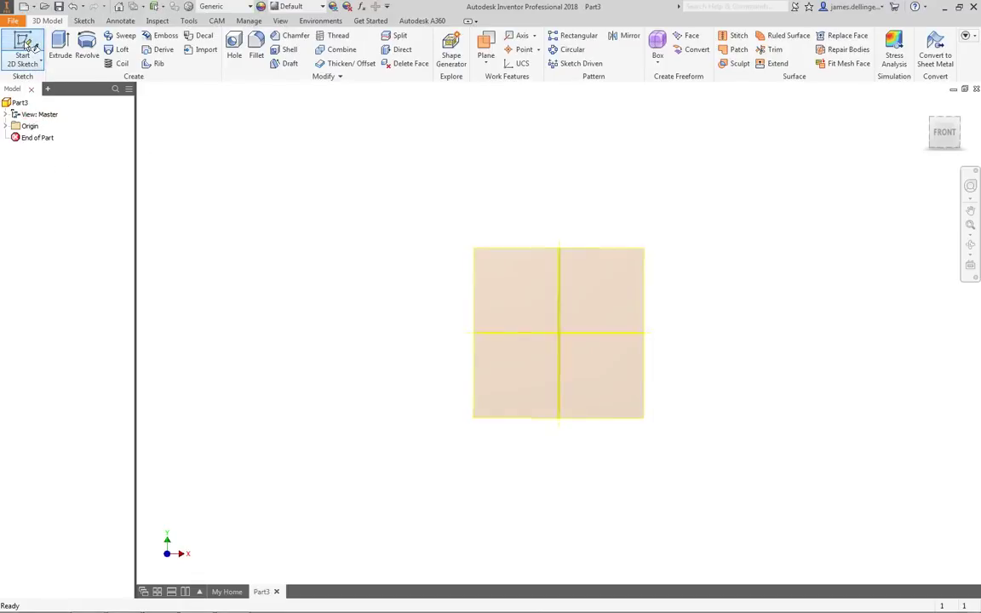
{"action": "left_click", "coordinate": [510, 181]}
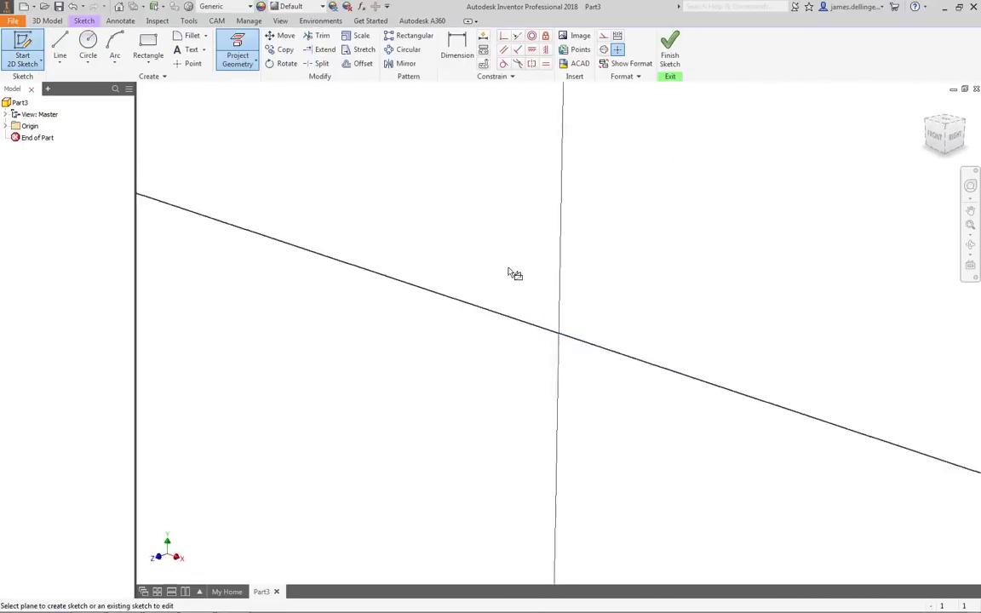
{"action": "left_click", "coordinate": [88, 47]}
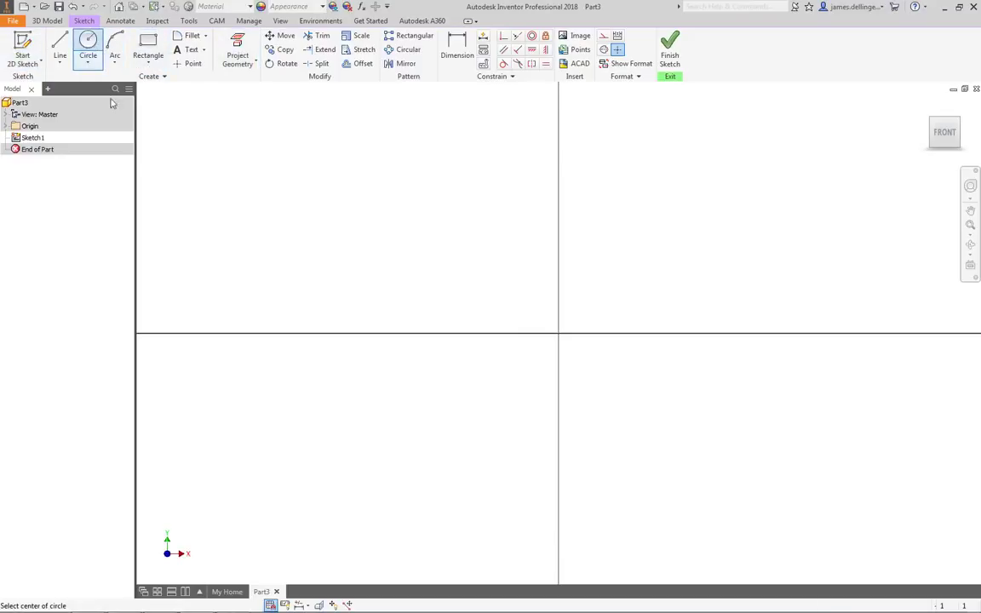
{"action": "left_click", "coordinate": [558, 334]}
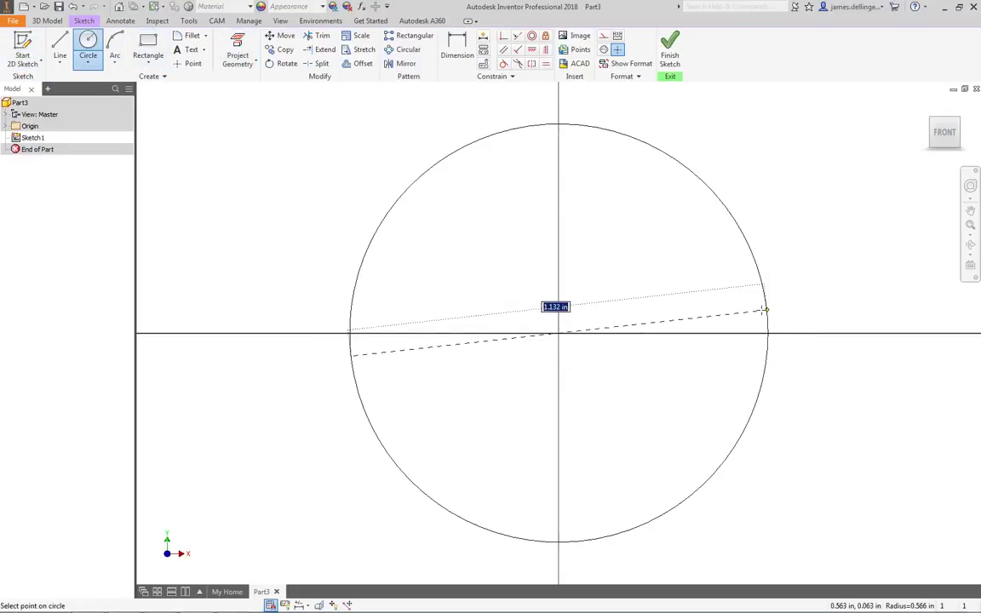
{"action": "left_click", "coordinate": [762, 309]}
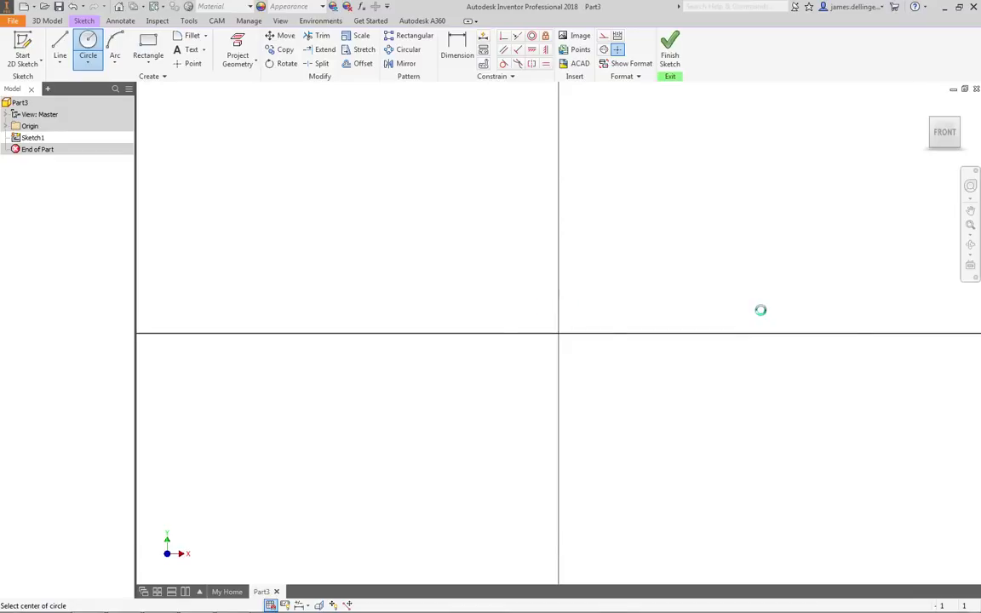
{"action": "scroll", "coordinate": [781, 351], "scroll_direction": "up", "scroll_amount": 4}
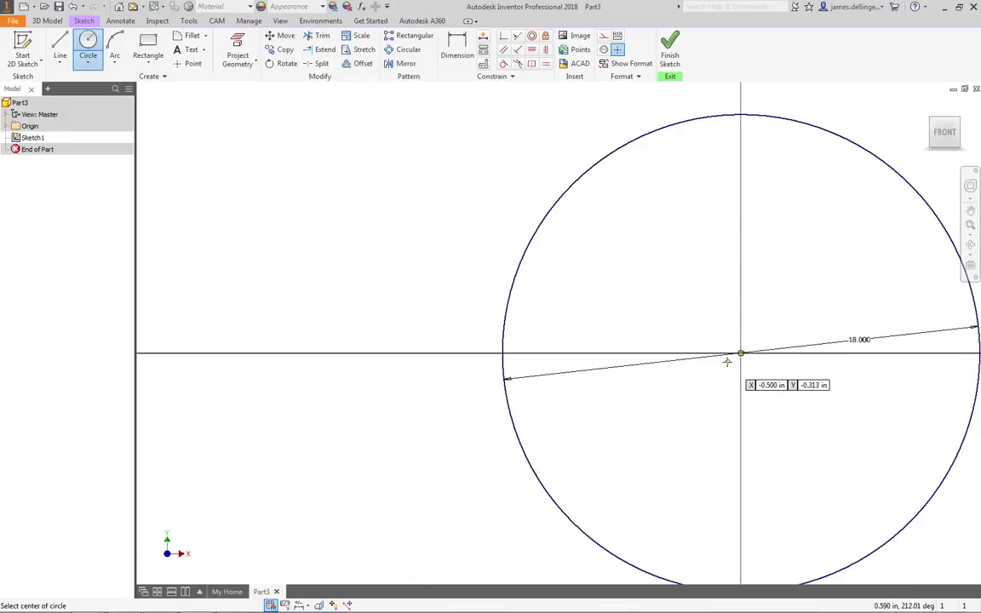
{"action": "scroll", "coordinate": [729, 363], "scroll_direction": "up", "scroll_amount": 2}
{"action": "mouse_move", "coordinate": [725, 361]}
{"action": "middle_mouse_down", "text": "shift"}
{"action": "mouse_move", "coordinate": [674, 338]}
{"action": "mouse_move", "coordinate": [712, 368]}
{"action": "mouse_move", "coordinate": [779, 394]}
{"action": "mouse_move", "coordinate": [760, 352]}
{"action": "middle_mouse_up", "text": "shift"}
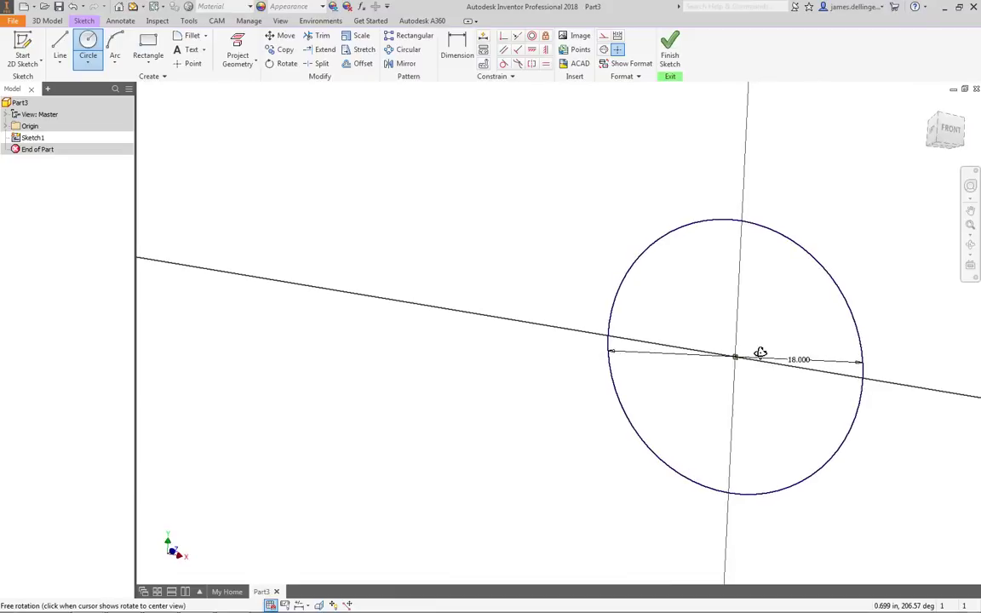
{"action": "left_click", "coordinate": [669, 53]}
Extrude the 18 in circle profile a distance of 36 in to create Extrusion1.
{"action": "left_click", "coordinate": [60, 48]}
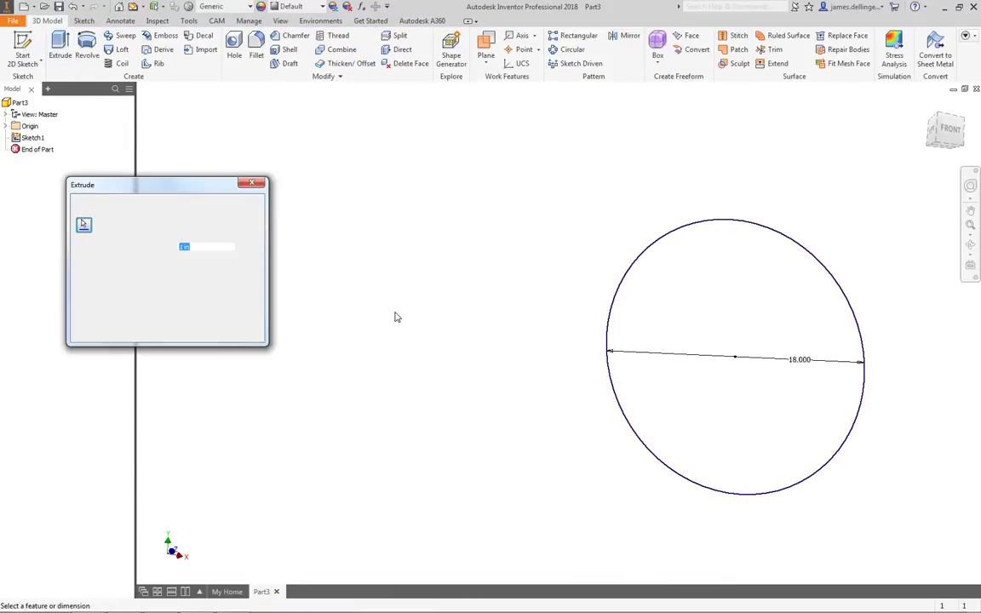
{"action": "middle_click_drag", "start_coordinate": [552, 338], "coordinate": [655, 410], "text": "shift"}
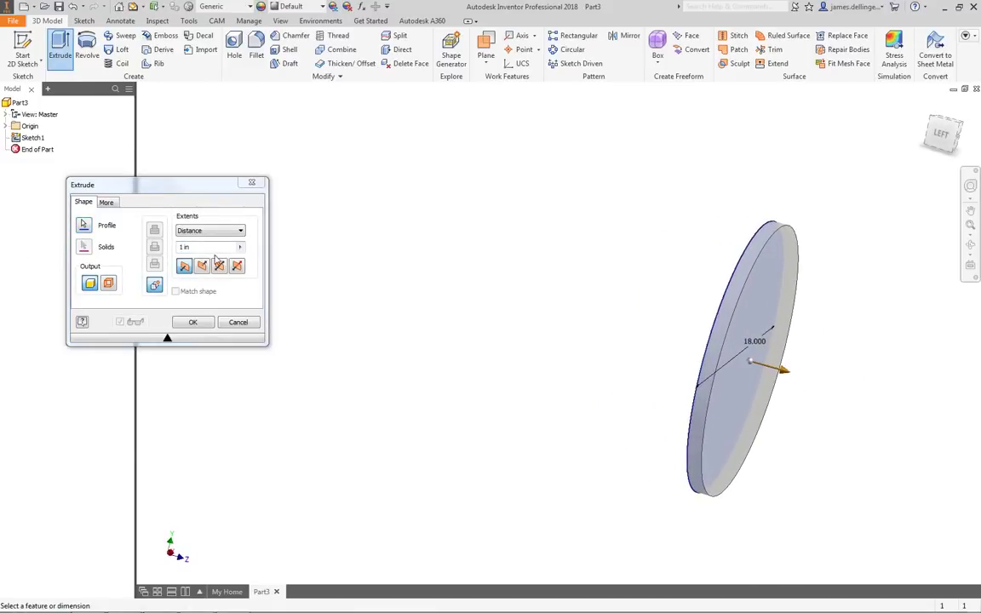
{"action": "left_click", "coordinate": [185, 220]}
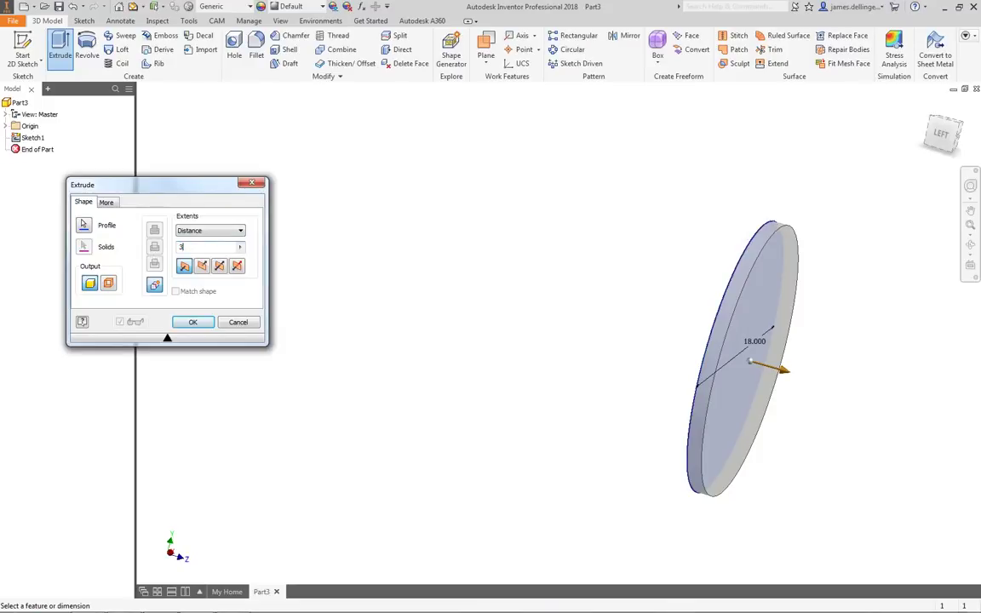
{"action": "type", "text": "36"}
{"action": "key", "text": "Return"}
{"action": "scroll", "coordinate": [158, 291], "scroll_direction": "down", "scroll_amount": 10}
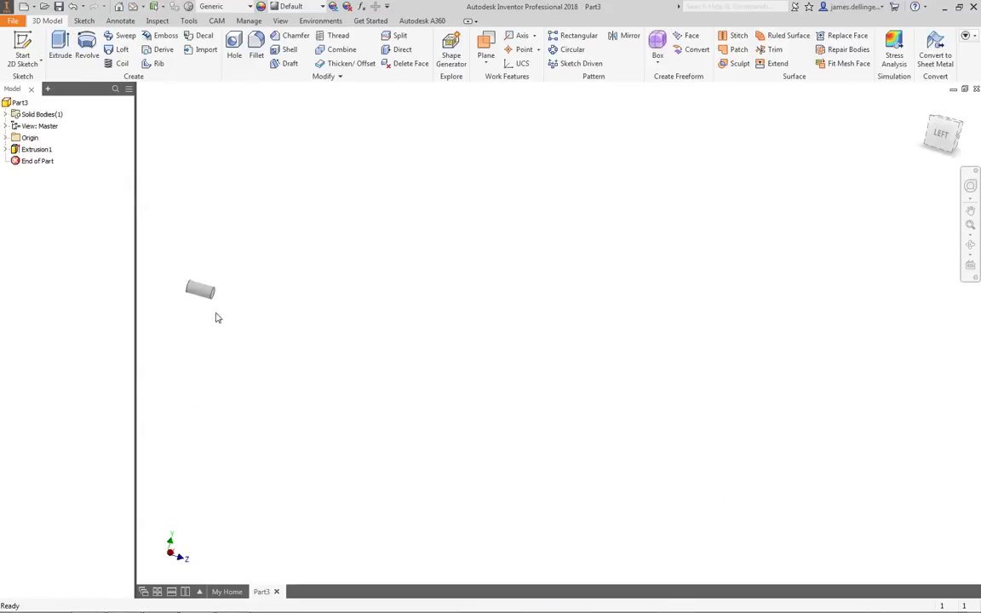
{"action": "scroll", "coordinate": [208, 333], "scroll_direction": "up", "scroll_amount": 4}
{"action": "middle_click_drag", "start_coordinate": [169, 291], "coordinate": [516, 311], "text": "shift"}
{"action": "scroll", "coordinate": [380, 290], "scroll_direction": "up", "scroll_amount": 2}
{"action": "scroll", "coordinate": [379, 290], "scroll_direction": "up", "scroll_amount": 5}
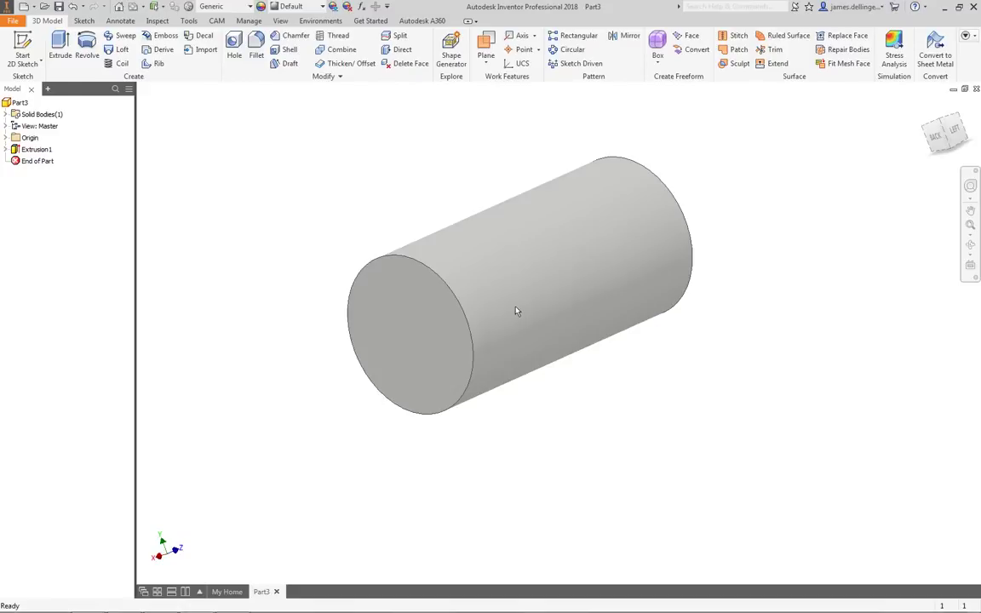
Expand the Origin folder to reveal the planes, axes and center point, then return to the Home view.
{"action": "mouse_move", "coordinate": [535, 331]}
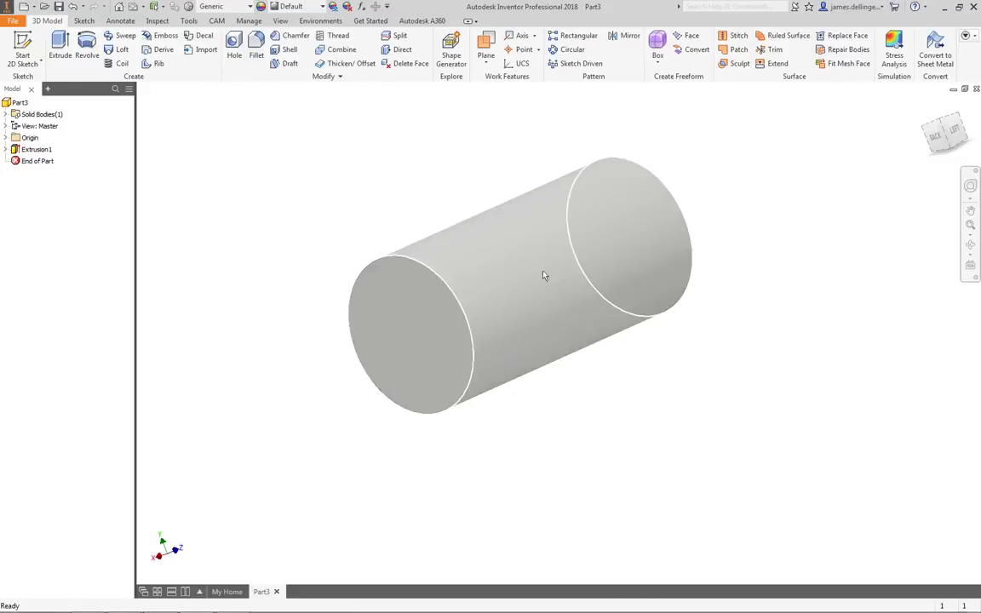
{"action": "middle_click_drag", "start_coordinate": [561, 404], "coordinate": [545, 390], "text": "shift"}
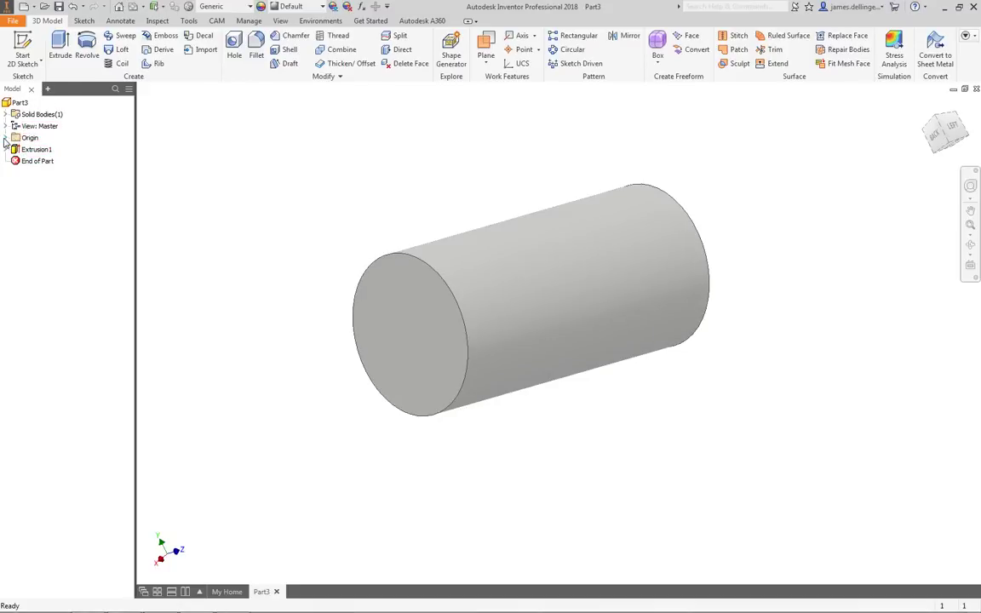
{"action": "left_click", "coordinate": [6, 138]}
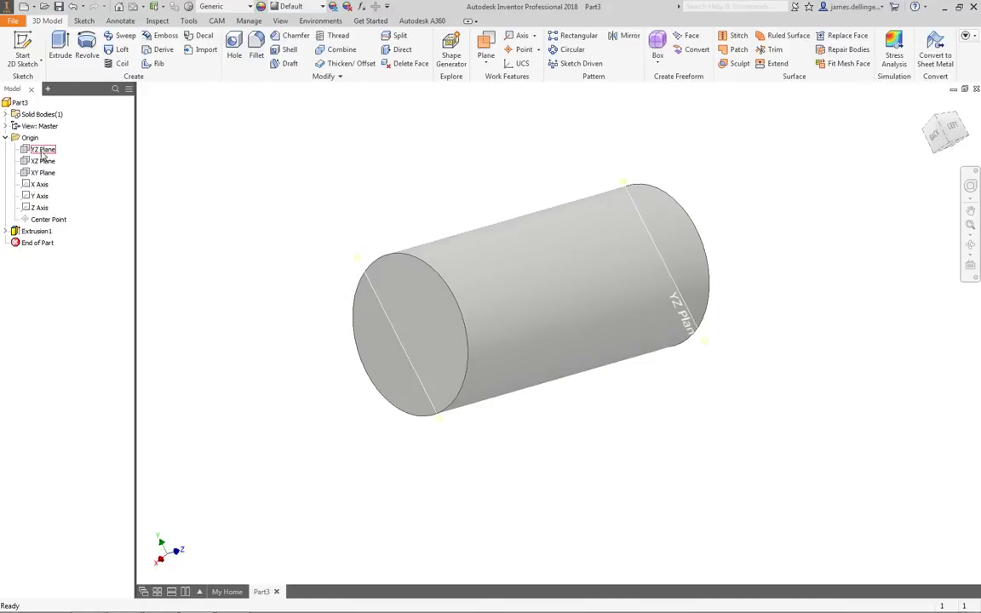
{"action": "middle_click_drag", "start_coordinate": [195, 231], "coordinate": [979, 118], "text": "shift"}
{"action": "left_click", "coordinate": [926, 104]}
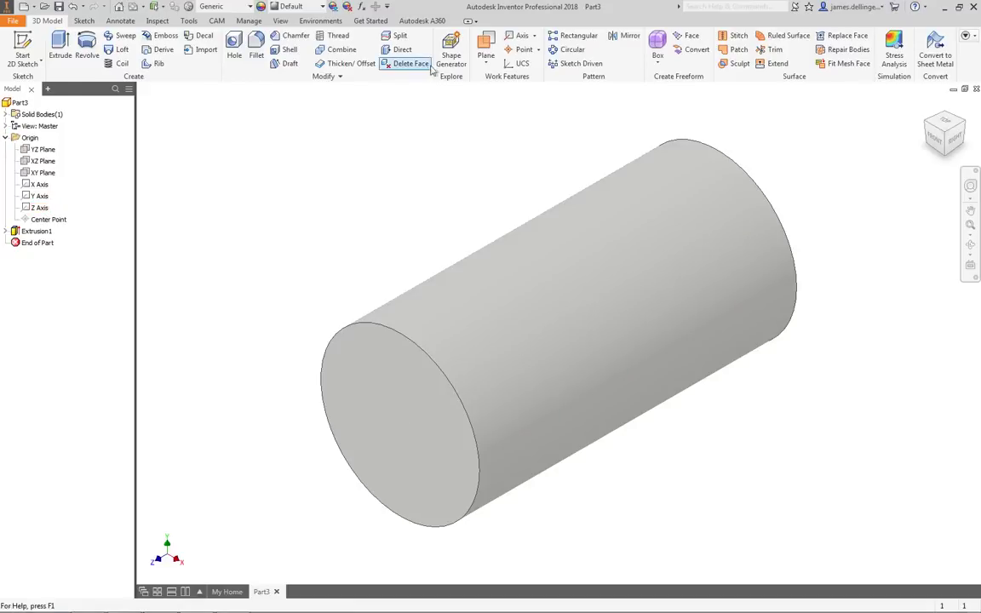
Choose Angle to Plane around Edge from the Plane work feature options.
{"action": "left_click", "coordinate": [485, 67]}
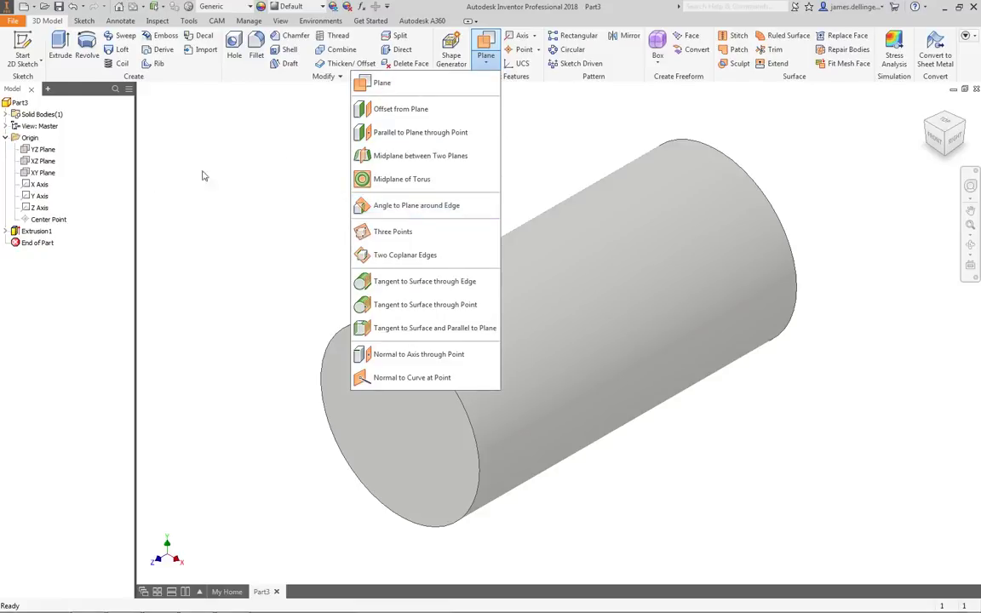
{"action": "left_click", "coordinate": [238, 192]}
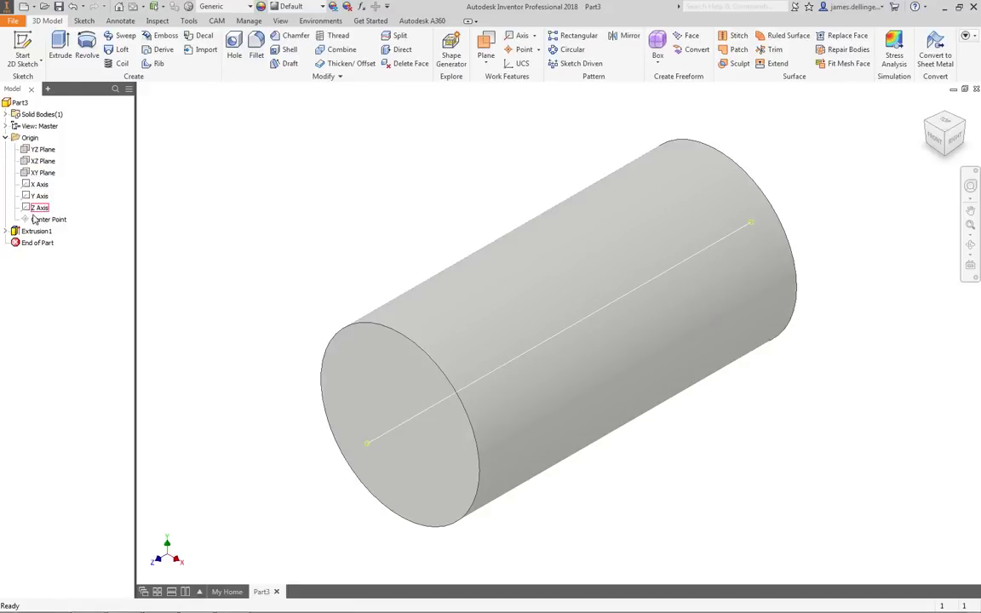
{"action": "left_click", "coordinate": [486, 62]}
{"action": "left_click", "coordinate": [414, 206]}
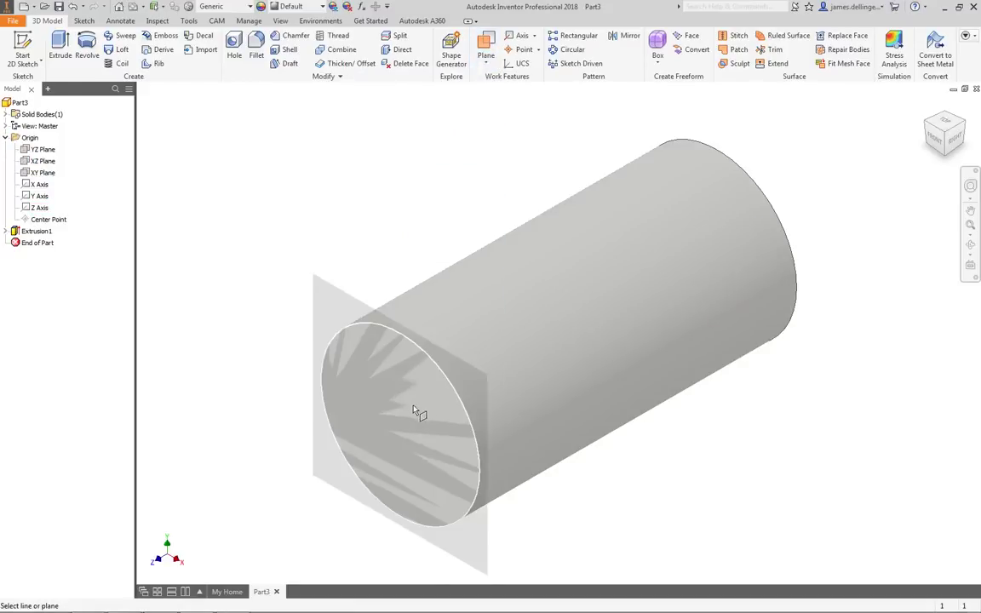
Pick the XZ Plane and the Z Axis as references for the angled work plane.
{"action": "left_click", "coordinate": [47, 165]}
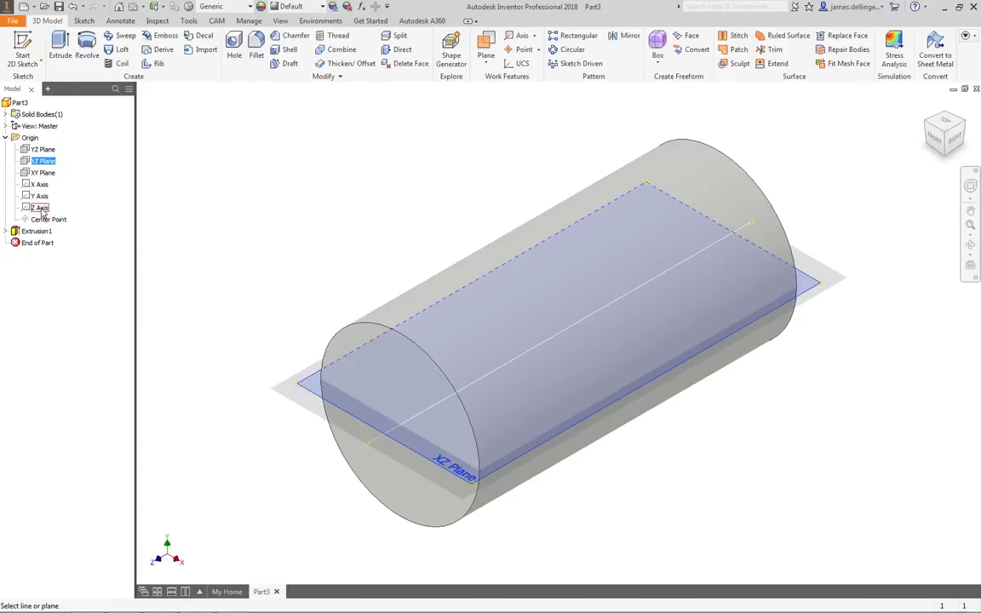
{"action": "left_click", "coordinate": [40, 208]}
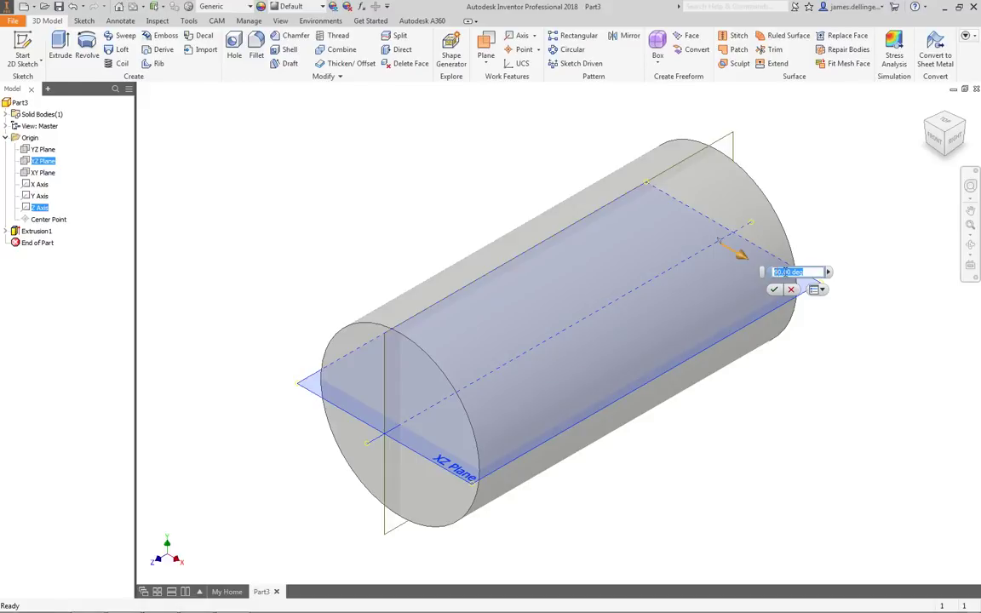
{"action": "left_click", "coordinate": [773, 272]}
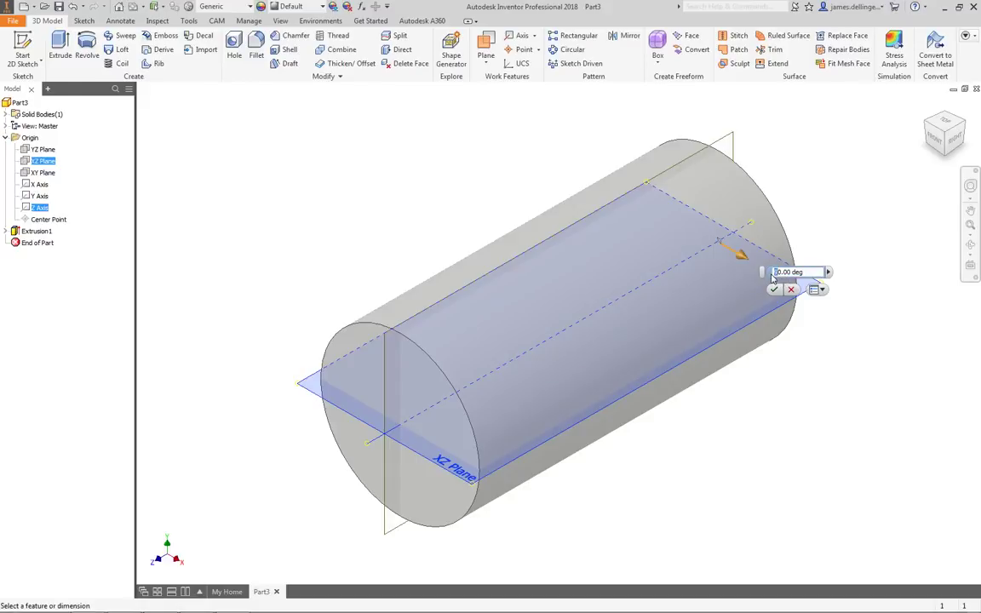
{"action": "middle_click_drag", "start_coordinate": [319, 351], "coordinate": [423, 354], "text": "shift"}
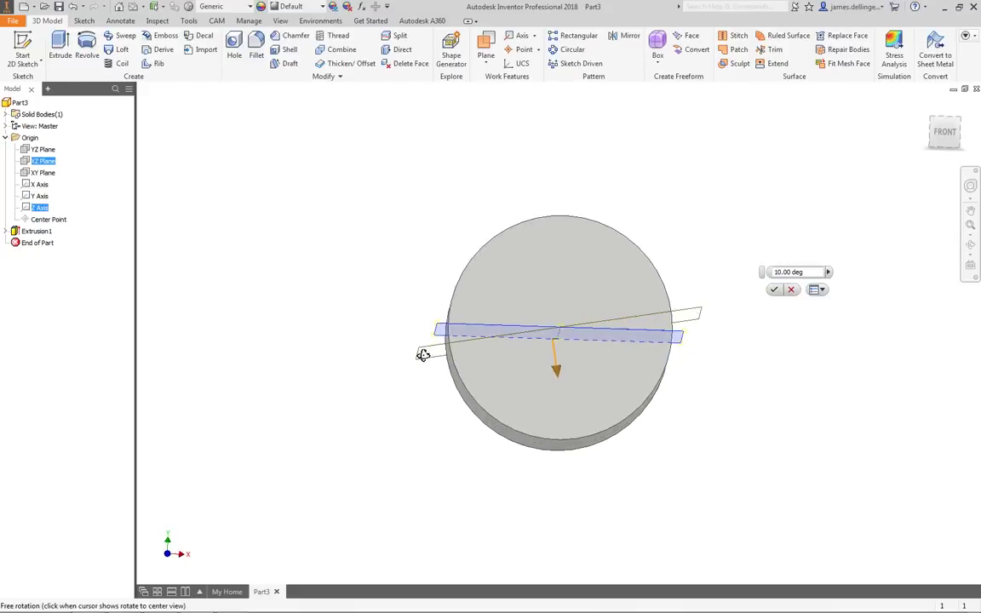
{"action": "left_click", "coordinate": [944, 132]}
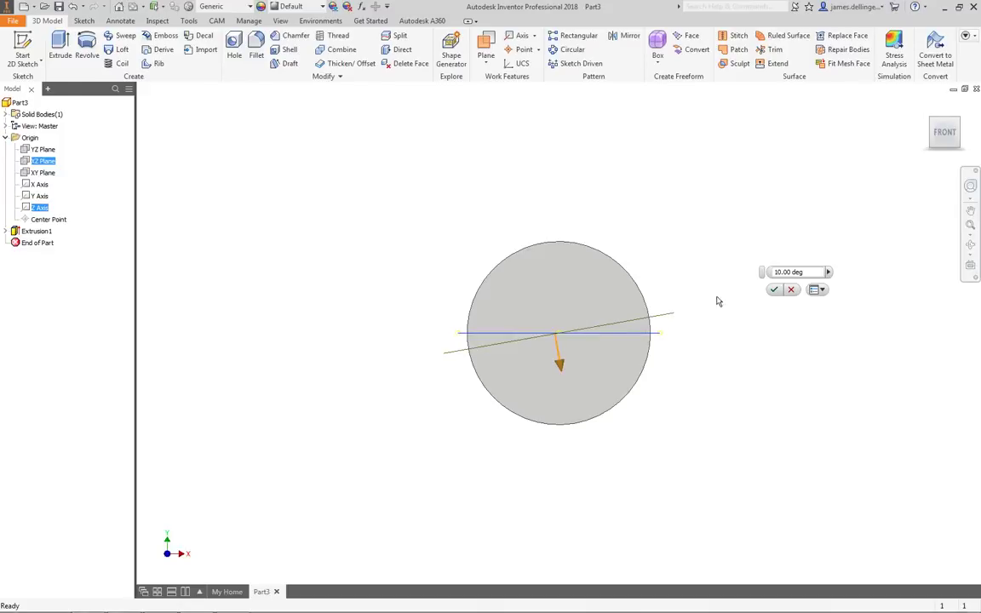
Set the plane angle to 10 deg and confirm it to create Work Plane1.
{"action": "type", "text": "2"}
{"action": "double_click", "coordinate": [763, 273]}
{"action": "type", "text": "10"}
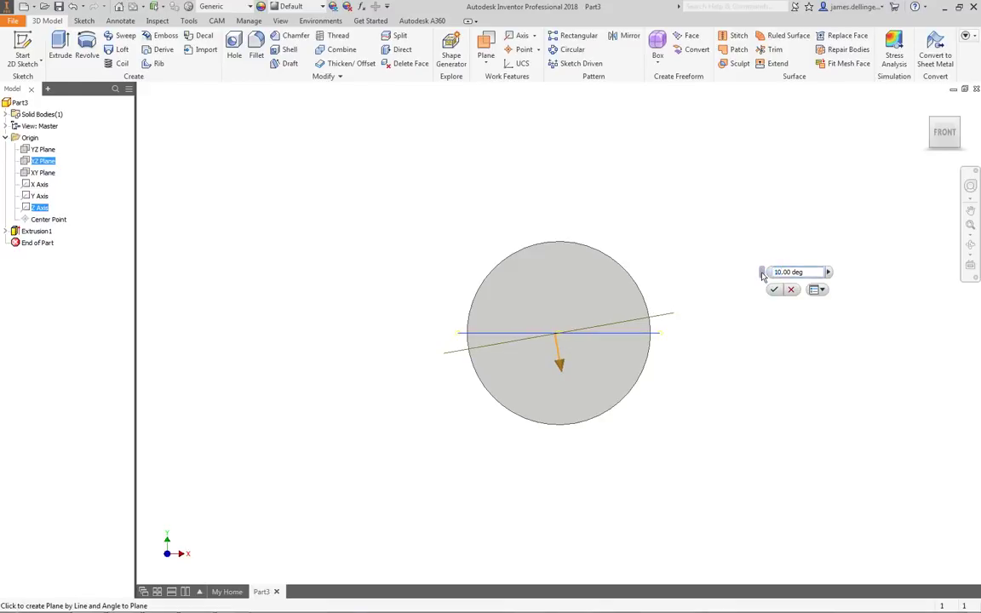
{"action": "left_click", "coordinate": [773, 290]}
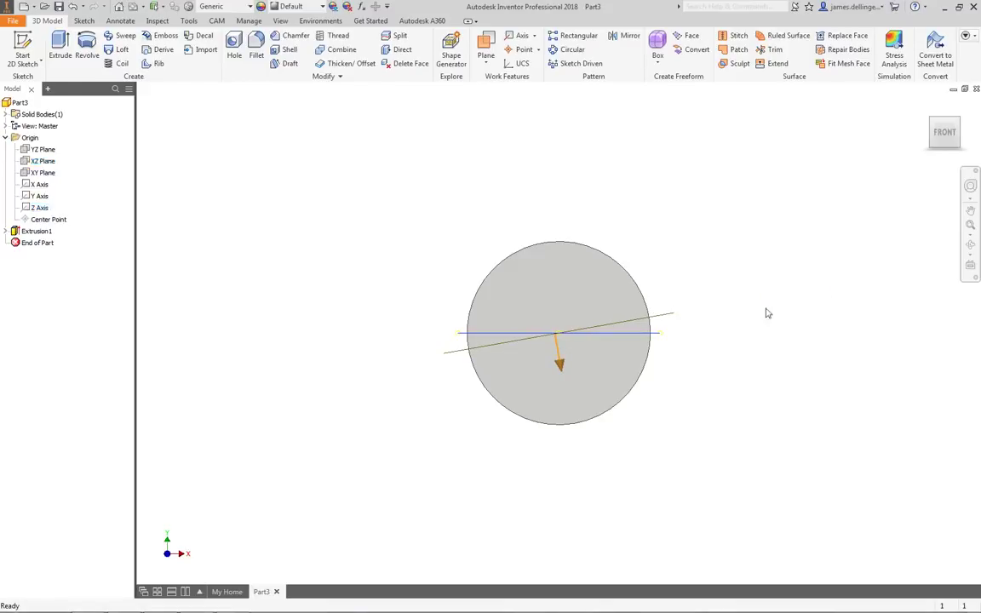
{"action": "key", "text": "F4"}
{"action": "left_click_drag", "start_coordinate": [718, 354], "coordinate": [677, 361]}
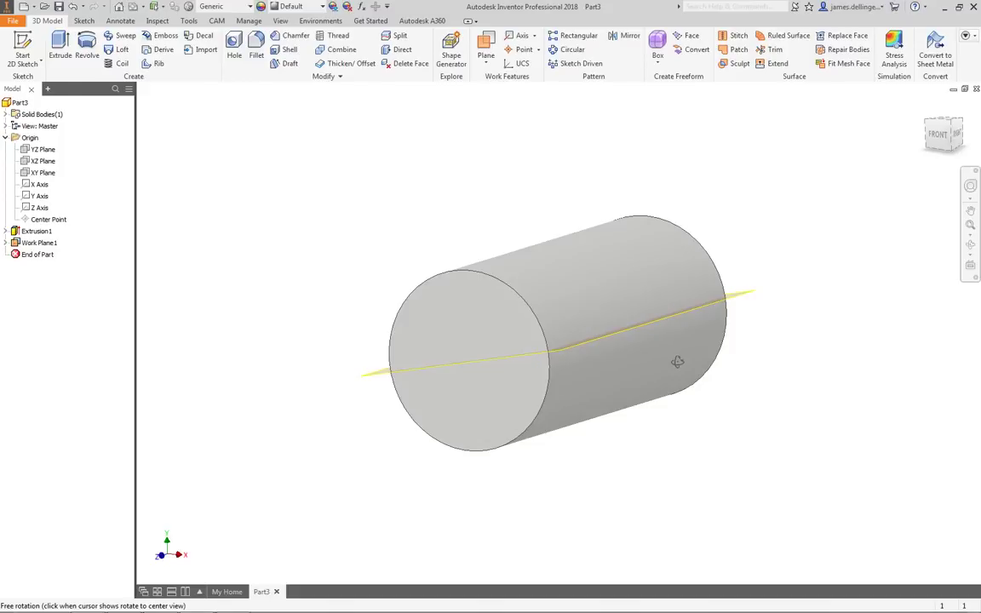
Select Work Plane1 and reposition it so it passes through the middle of the cylinder.
{"action": "key", "text": "Escape"}
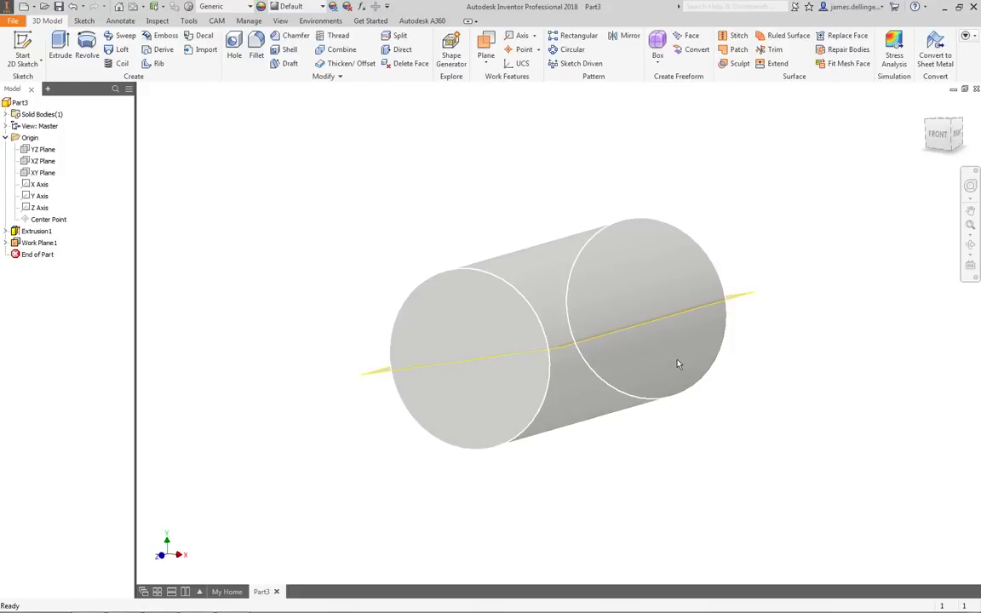
{"action": "mouse_move", "coordinate": [696, 382]}
{"action": "left_click", "coordinate": [595, 344]}
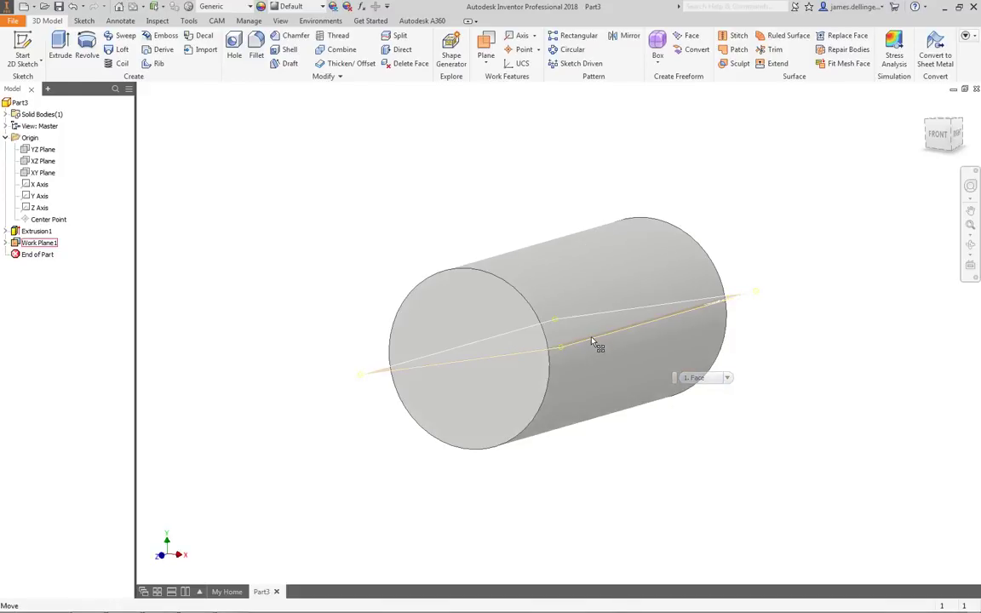
{"action": "key", "text": "Escape"}
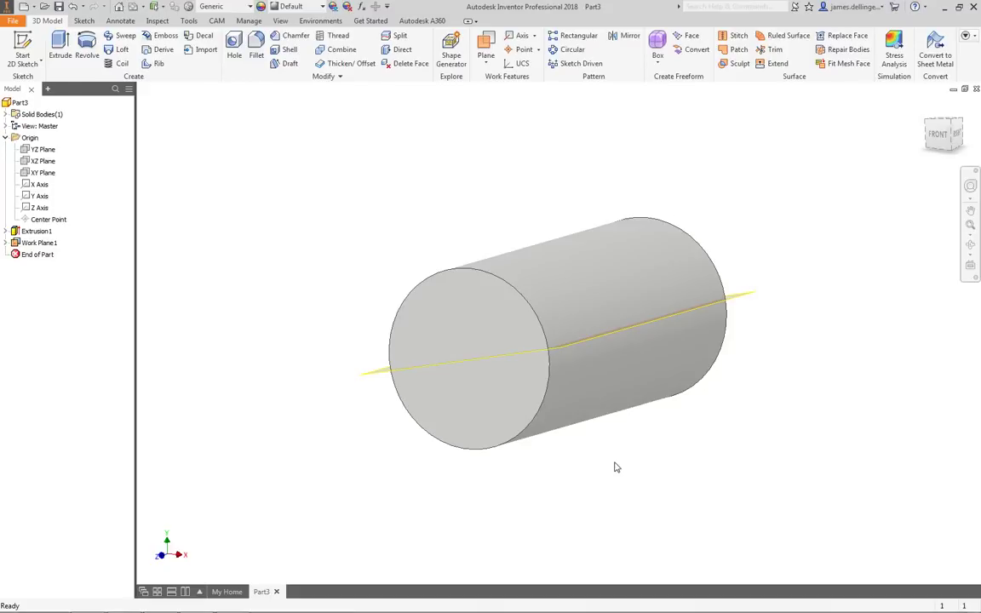
{"action": "left_click", "coordinate": [467, 364]}
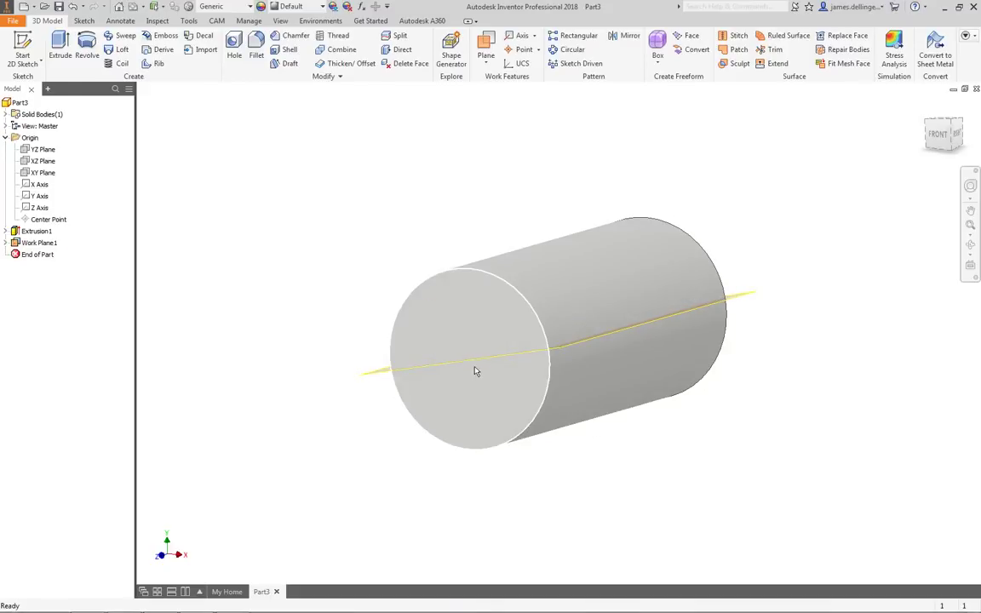
{"action": "left_click", "coordinate": [478, 368]}
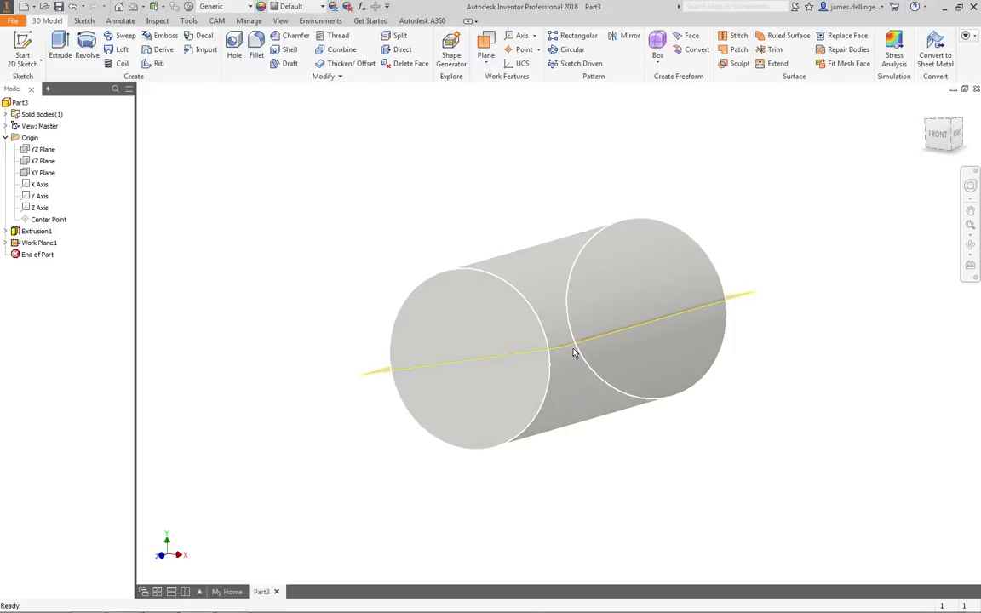
Start an offset plane from Work Plane1, dragging it to about -9.375 in below the cylinder.
{"action": "left_click", "coordinate": [485, 58]}
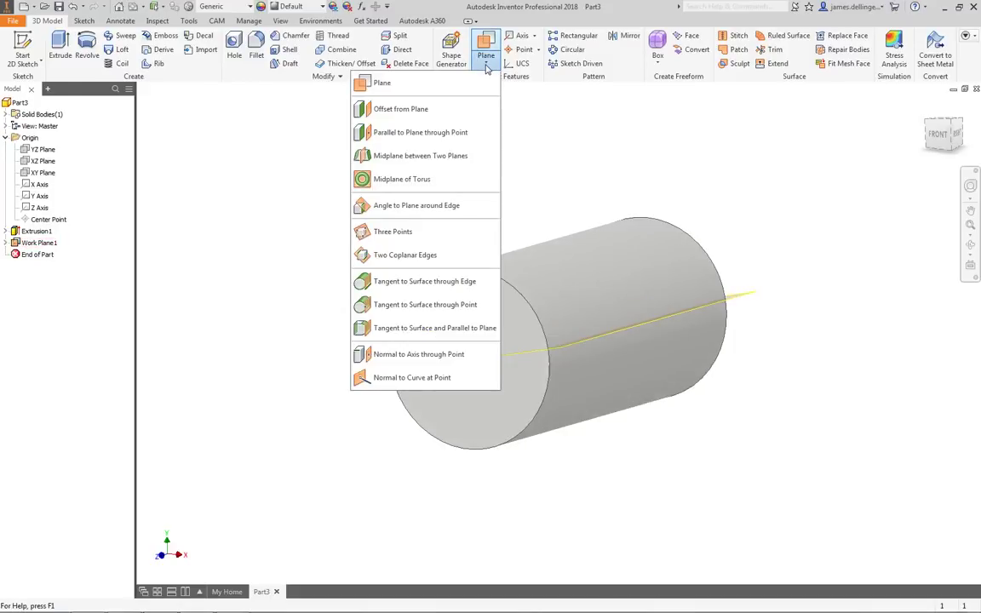
{"action": "left_click", "coordinate": [450, 111]}
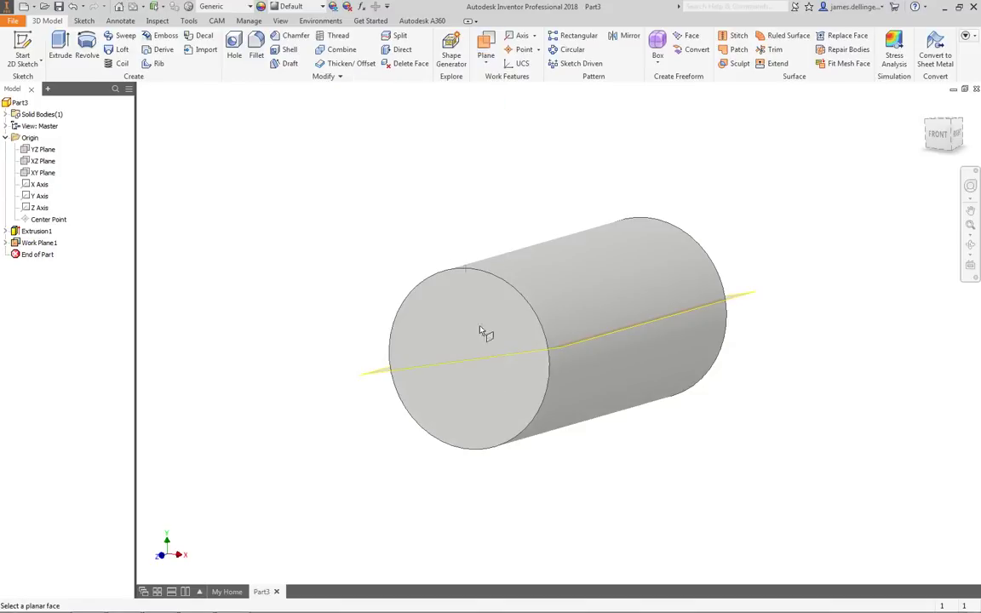
{"action": "left_click", "coordinate": [536, 357]}
{"action": "left_click_drag", "start_coordinate": [554, 319], "coordinate": [570, 409]}
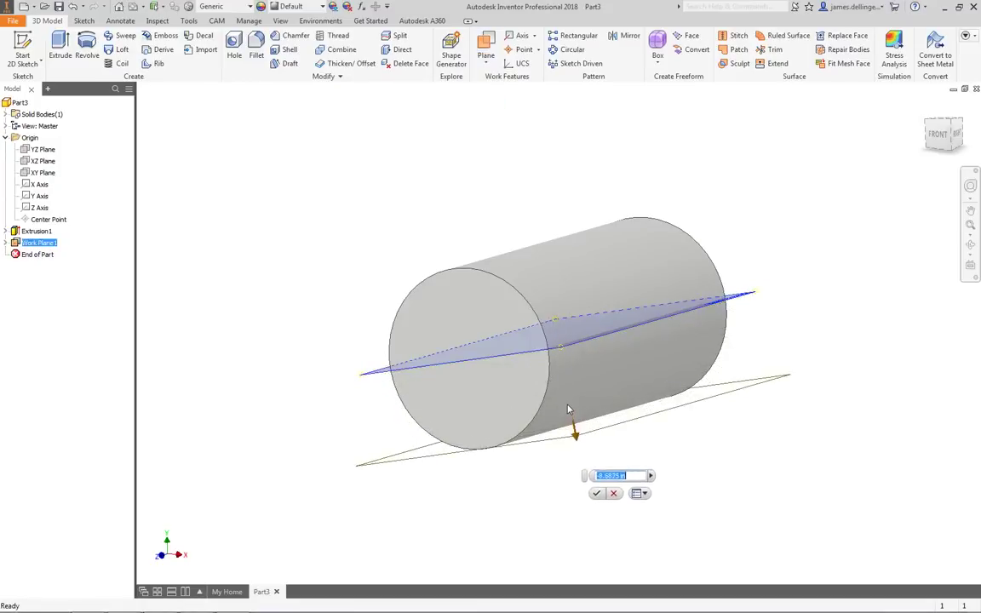
{"action": "left_click", "coordinate": [937, 134]}
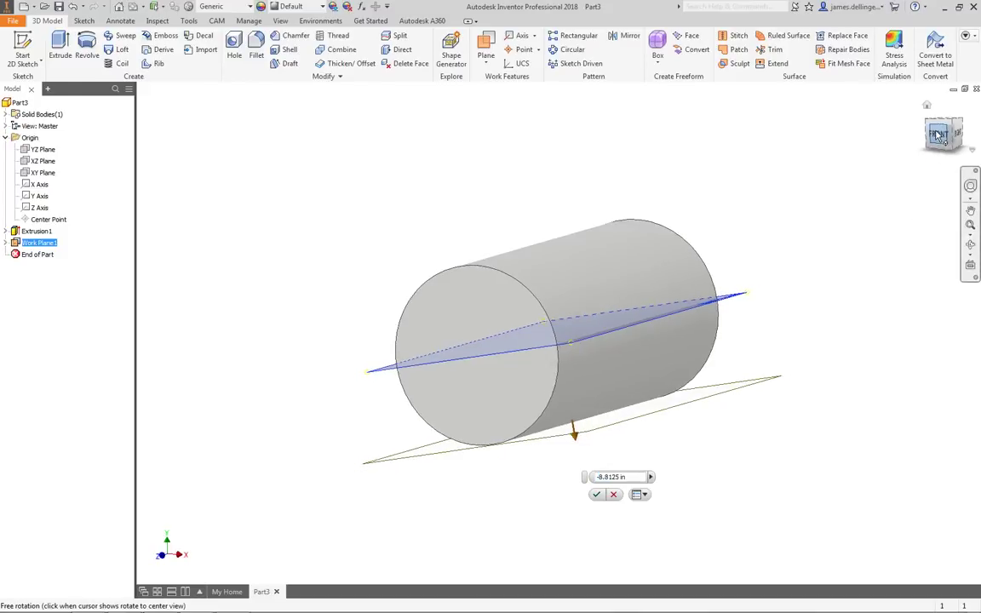
{"action": "left_click_drag", "start_coordinate": [565, 424], "coordinate": [564, 423]}
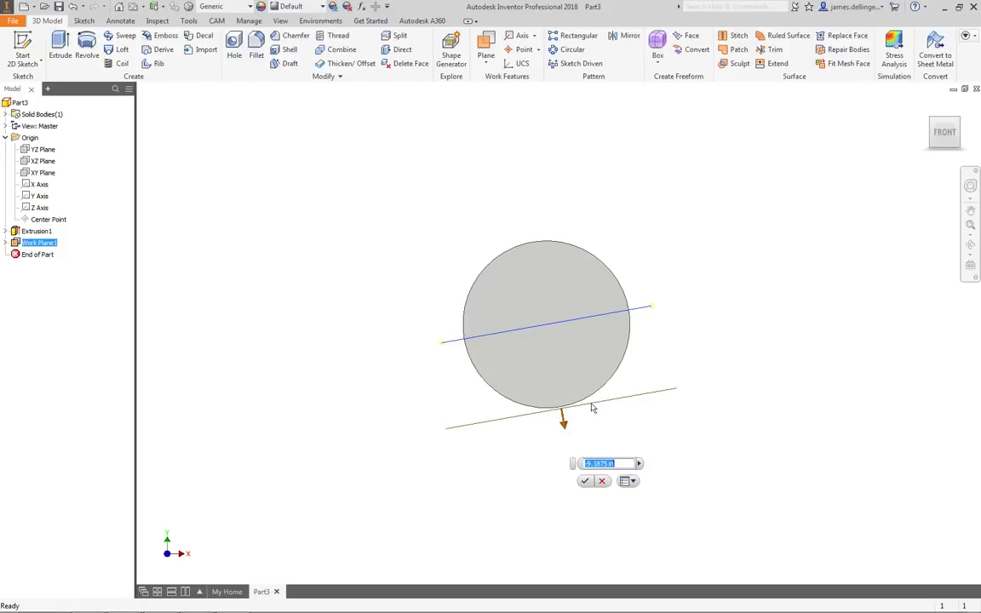
{"action": "left_click_drag", "start_coordinate": [564, 430], "coordinate": [569, 436]}
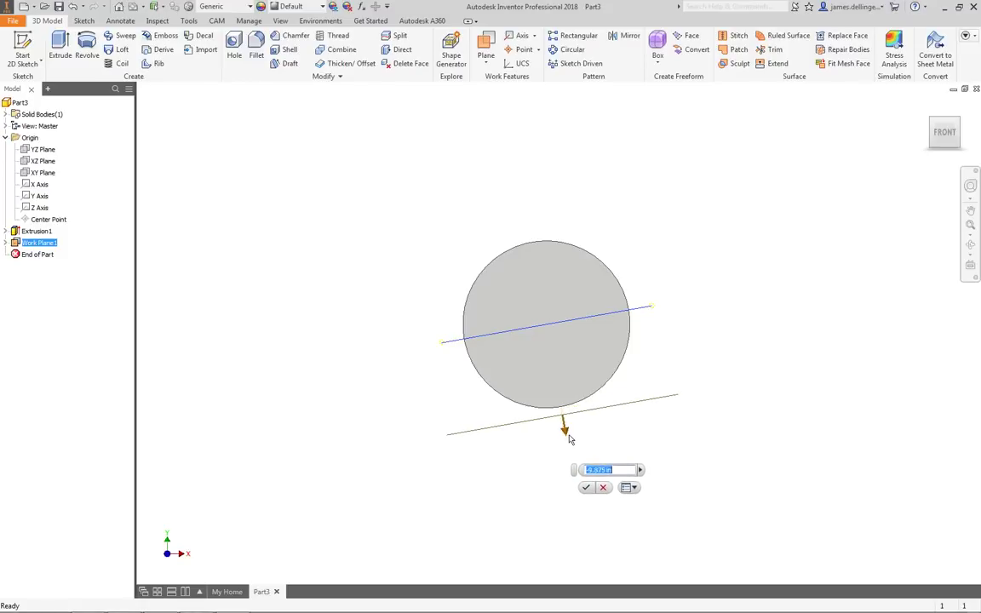
Cancel the trial offset plane and reopen the work plane choices.
{"action": "mouse_move", "coordinate": [536, 609]}
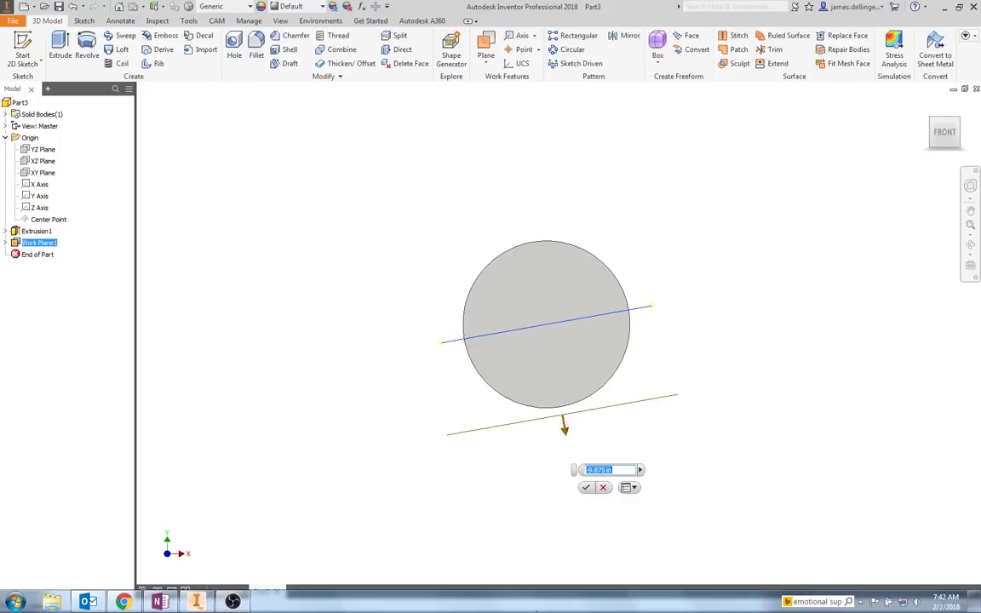
{"action": "key", "text": "Return"}
{"action": "left_click", "coordinate": [486, 56]}
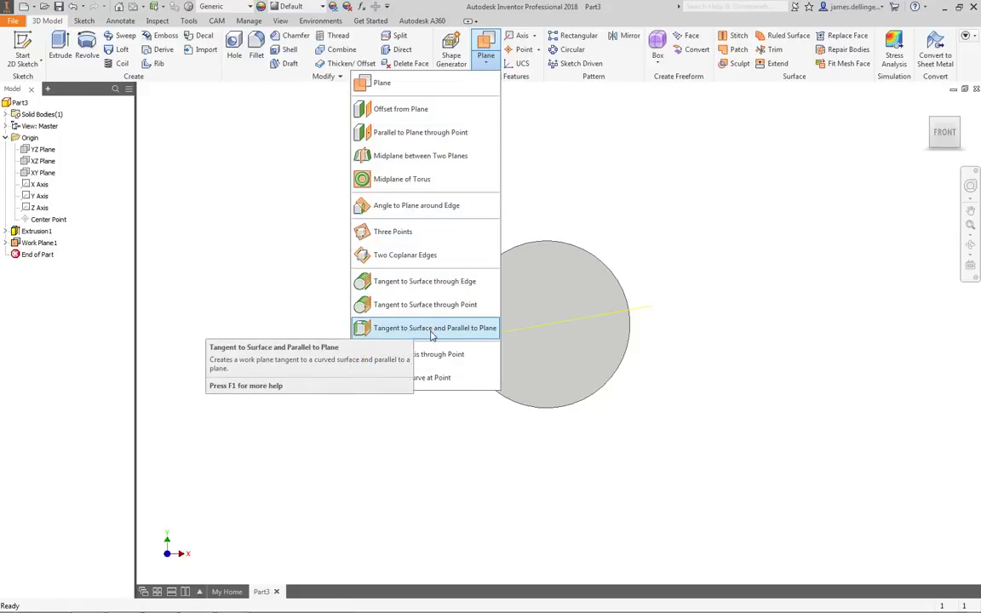
With Tangent to Surface and Parallel to Plane, pick the cylinder's curved face and Work Plane1 to create Work Plane2.
{"action": "left_click", "coordinate": [396, 328]}
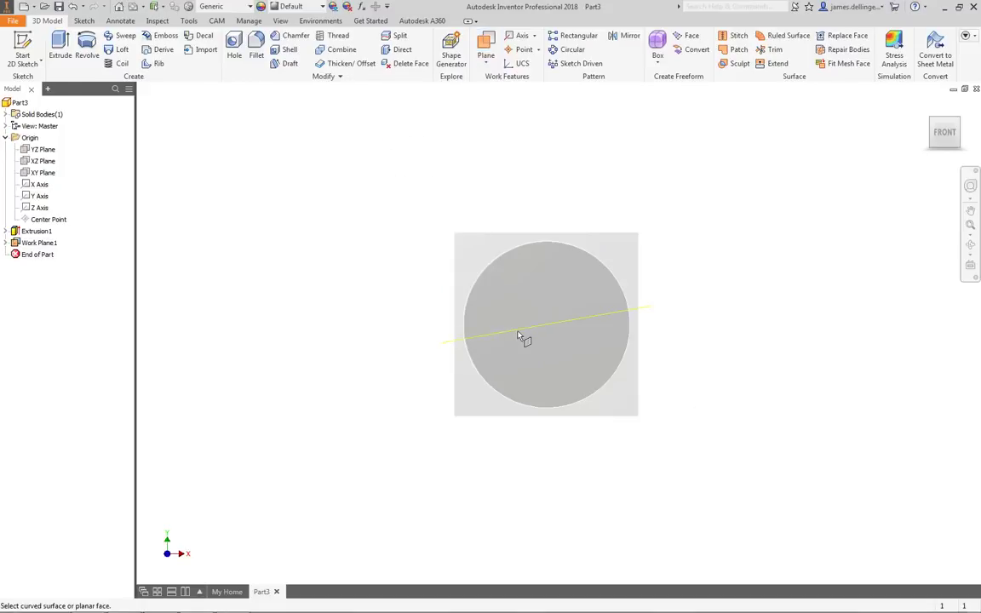
{"action": "key", "text": "F6"}
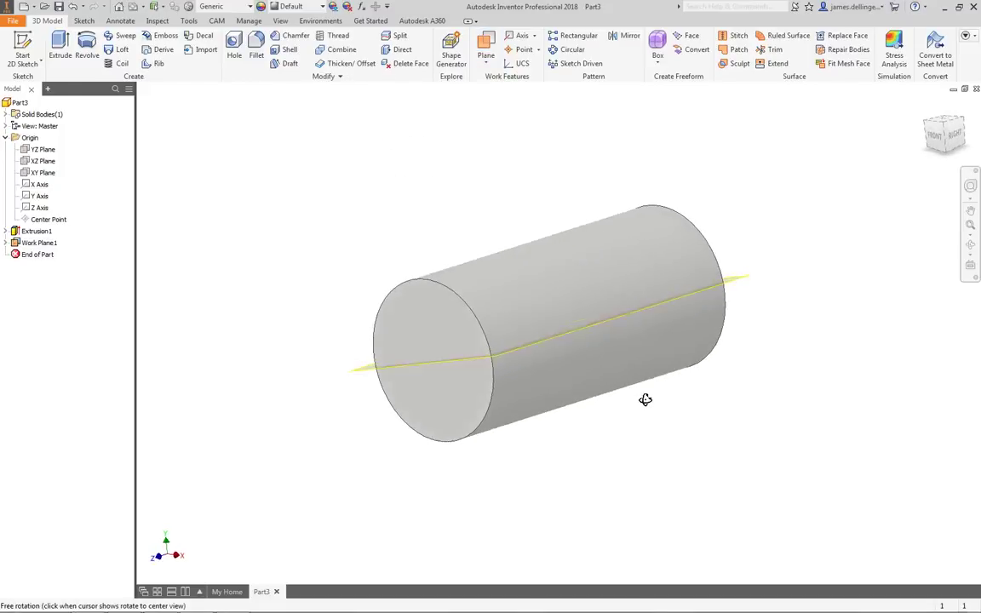
{"action": "left_click", "coordinate": [564, 375]}
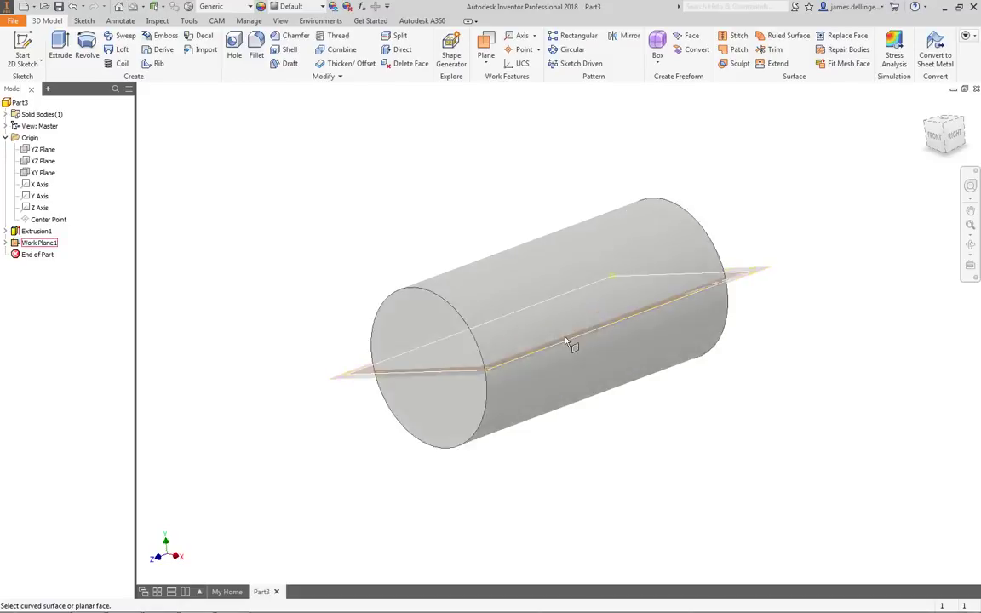
{"action": "left_click", "coordinate": [557, 354]}
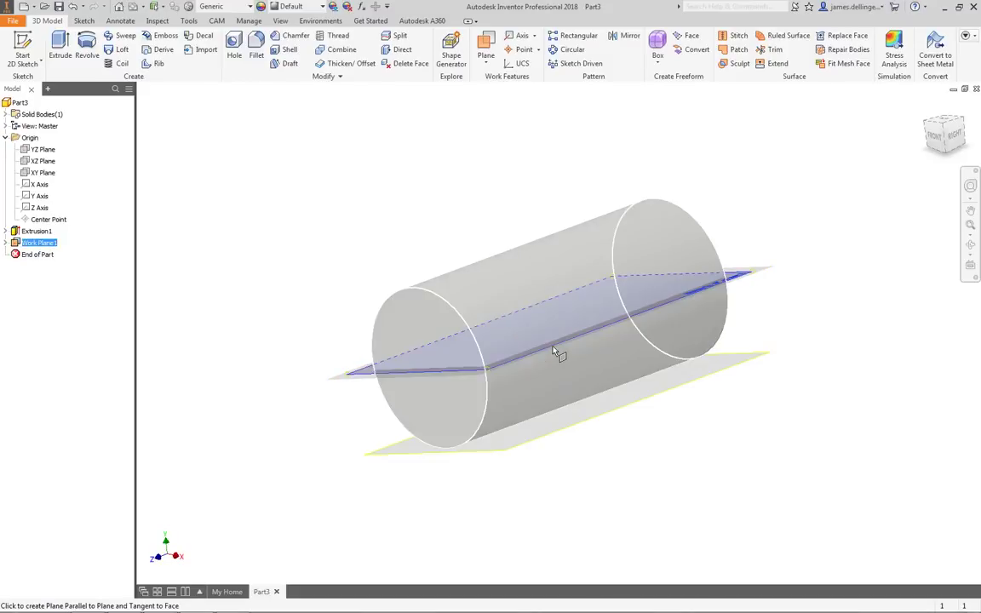
{"action": "left_click", "coordinate": [560, 388]}
{"action": "middle_click_drag", "start_coordinate": [559, 396], "coordinate": [535, 446], "text": "shift"}
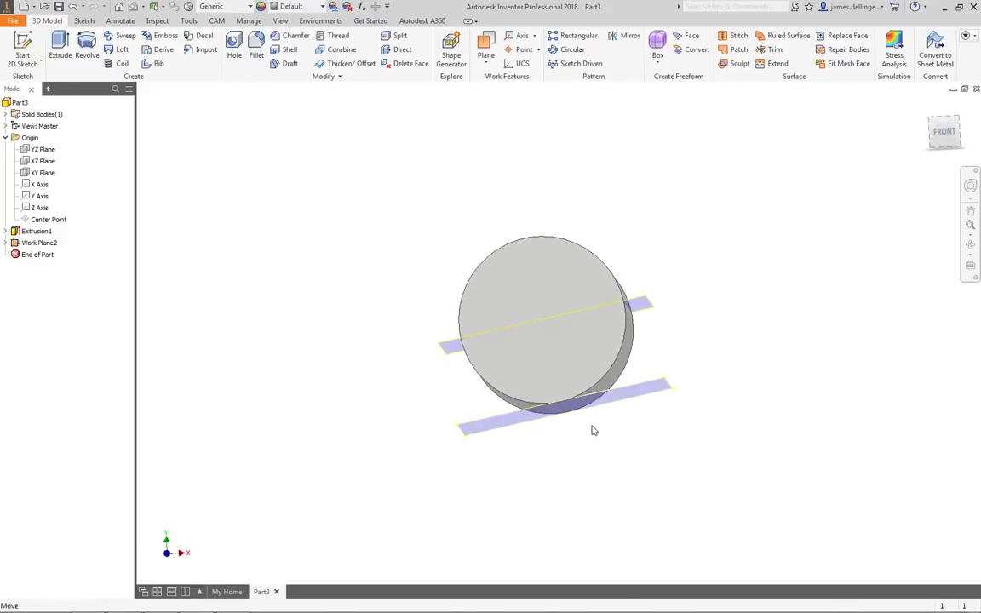
Turn off Visibility for Work Plane1, the upper plane through the cylinder, via its right-click menu.
{"action": "left_click", "coordinate": [951, 141]}
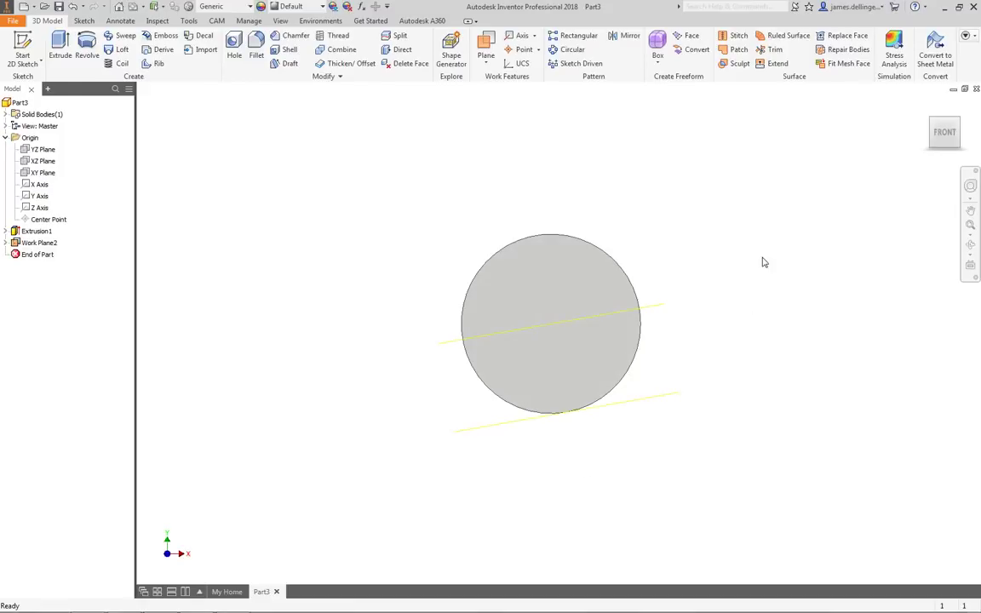
{"action": "key", "text": "F6"}
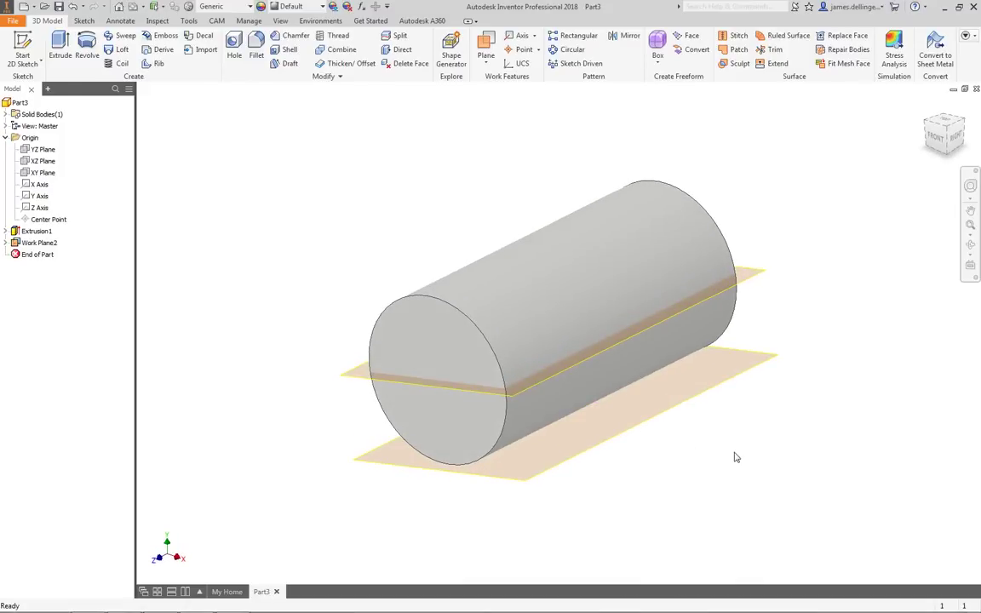
{"action": "left_click", "coordinate": [8, 245]}
{"action": "left_click", "coordinate": [246, 284]}
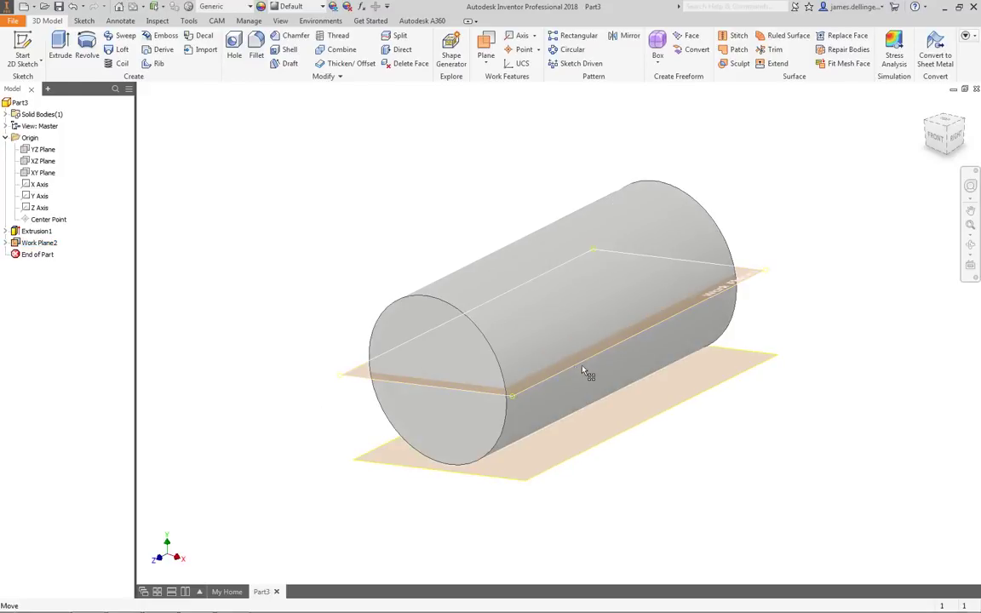
{"action": "left_click", "coordinate": [357, 384]}
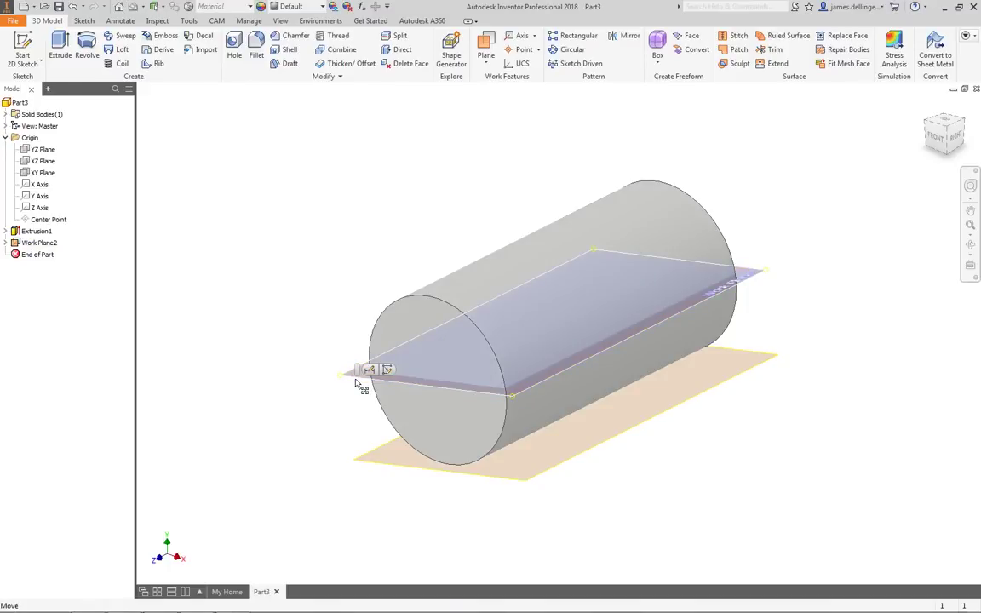
{"action": "right_click", "coordinate": [357, 384]}
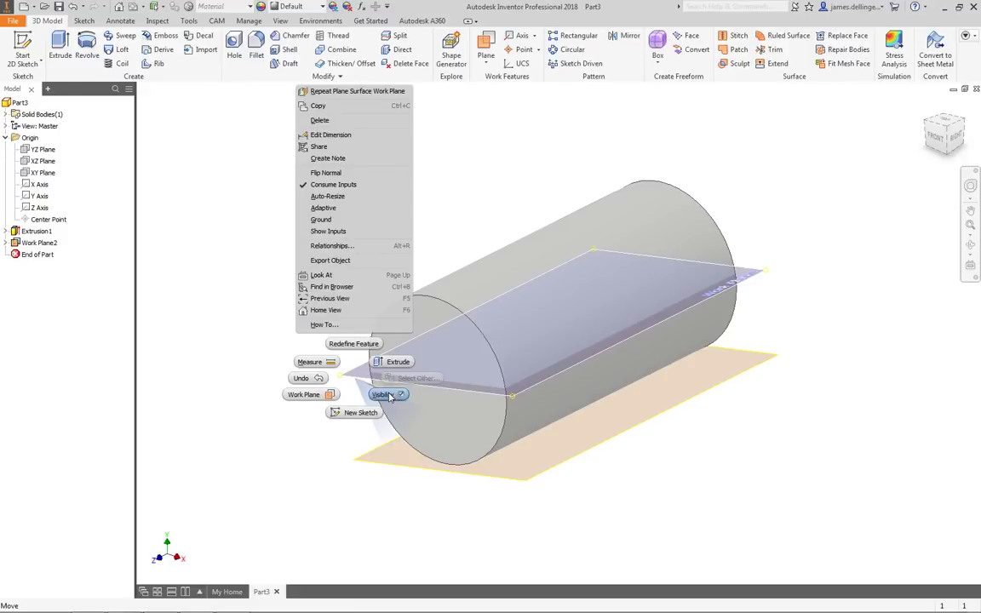
{"action": "left_click", "coordinate": [390, 395]}
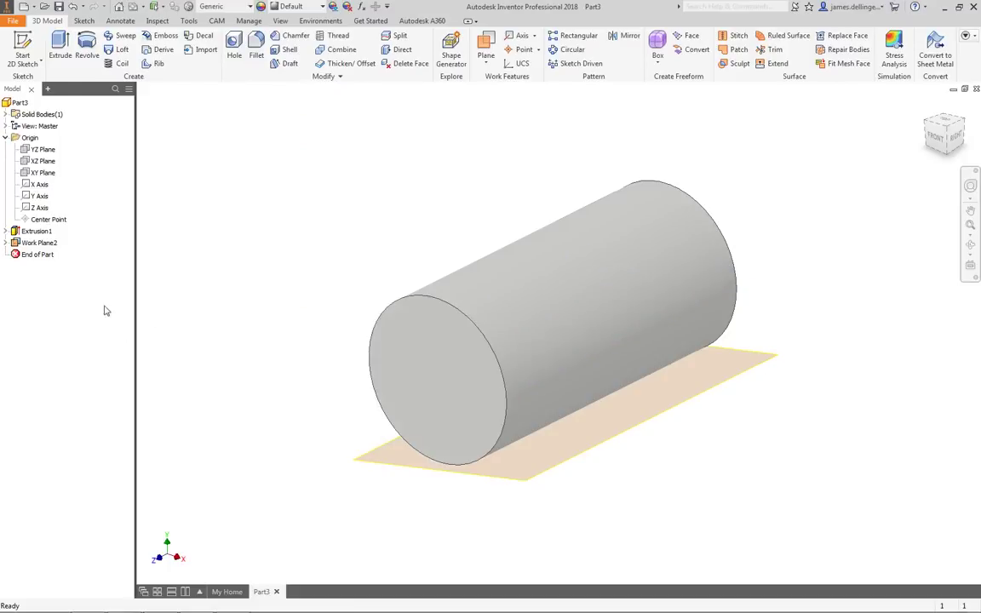
Check Extrusion1's Sketch1 in the browser and collapse the Origin folder.
{"action": "left_click", "coordinate": [6, 232]}
{"action": "left_click", "coordinate": [6, 232]}
{"action": "left_click", "coordinate": [36, 245]}
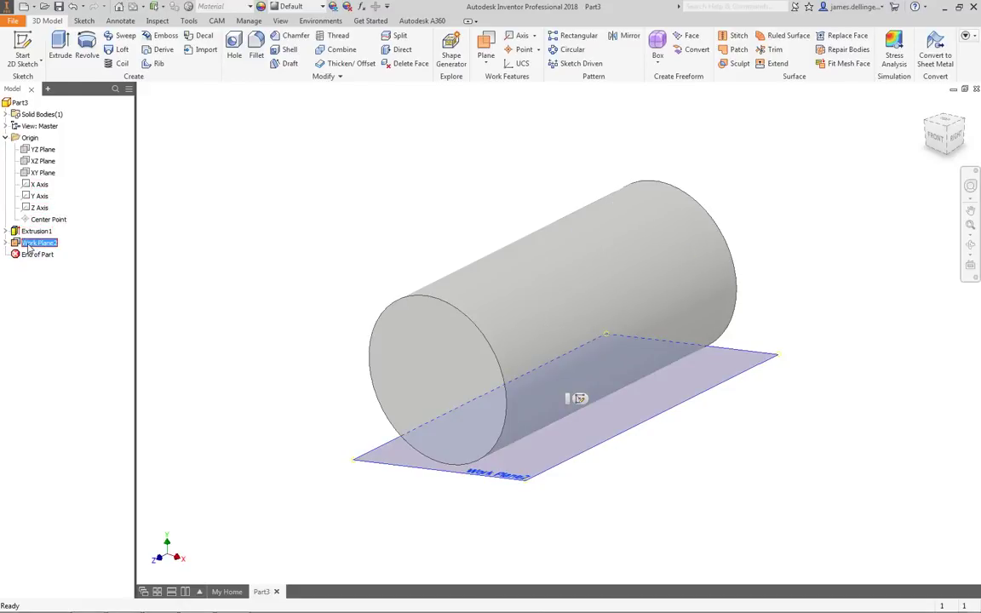
{"action": "left_click", "coordinate": [6, 232]}
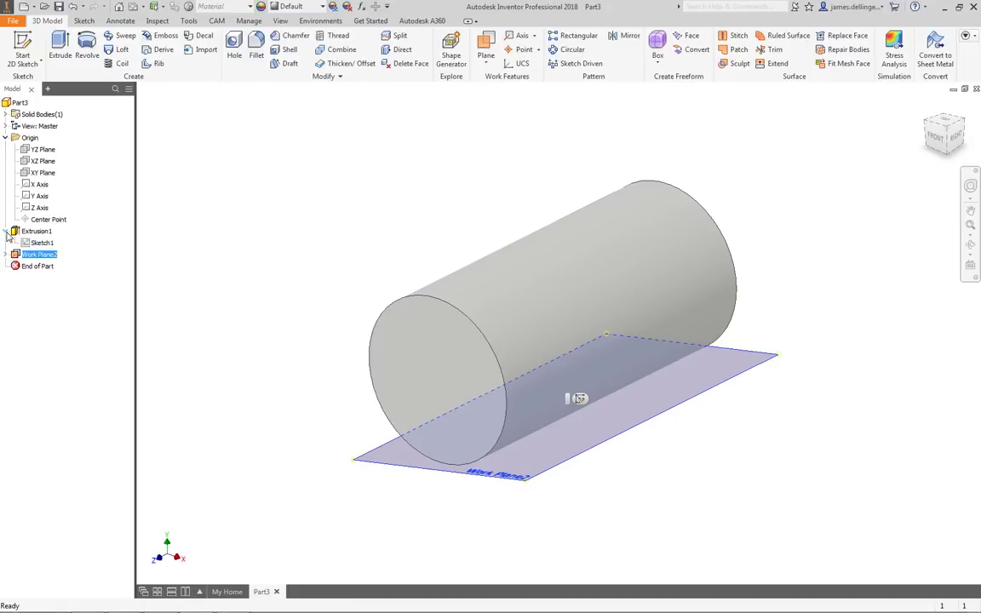
{"action": "left_click", "coordinate": [6, 231]}
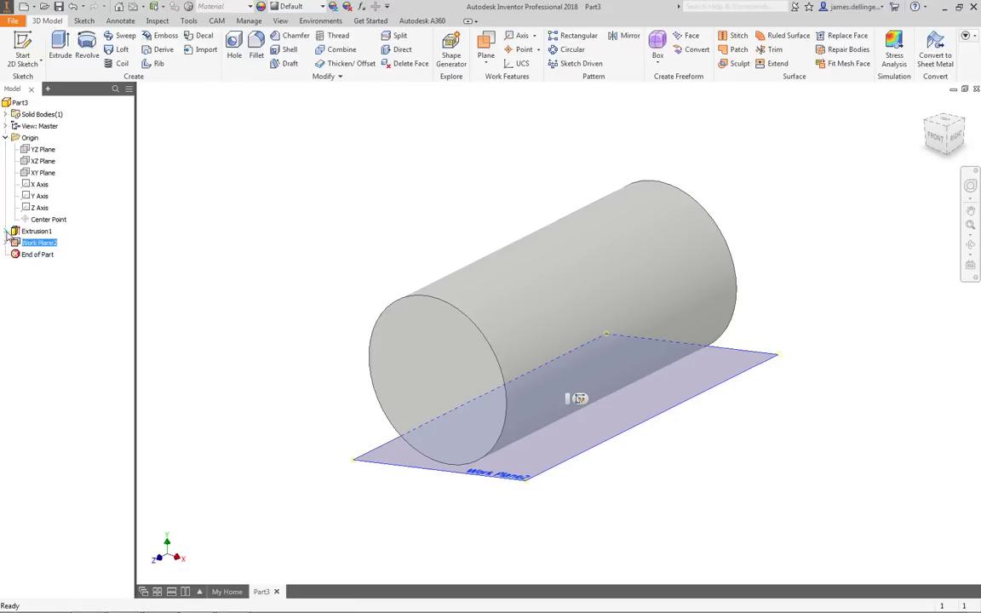
{"action": "left_click", "coordinate": [5, 138]}
{"action": "left_click", "coordinate": [5, 138]}
{"action": "left_click", "coordinate": [5, 138]}
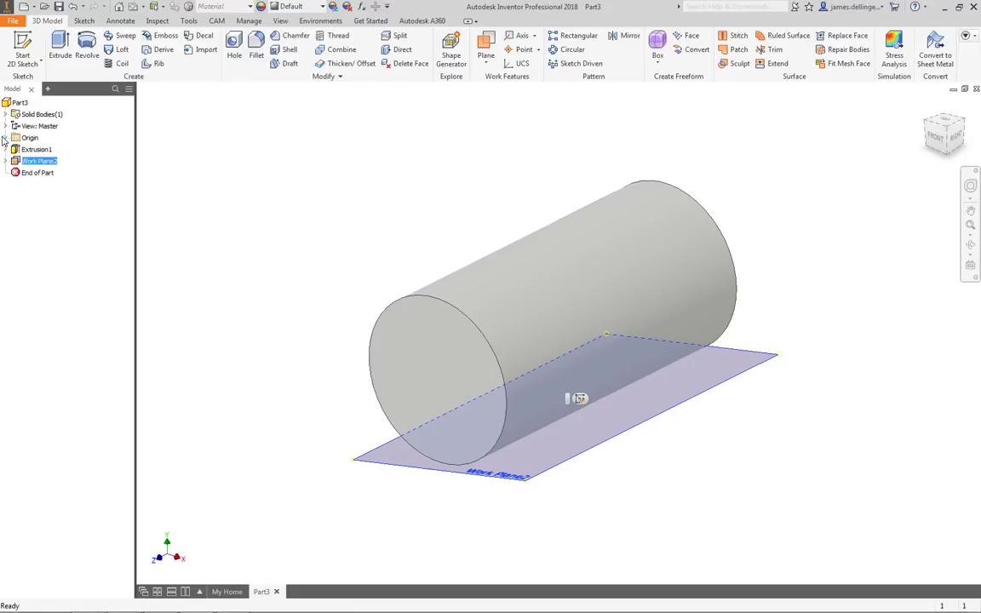
{"action": "left_click", "coordinate": [225, 270]}
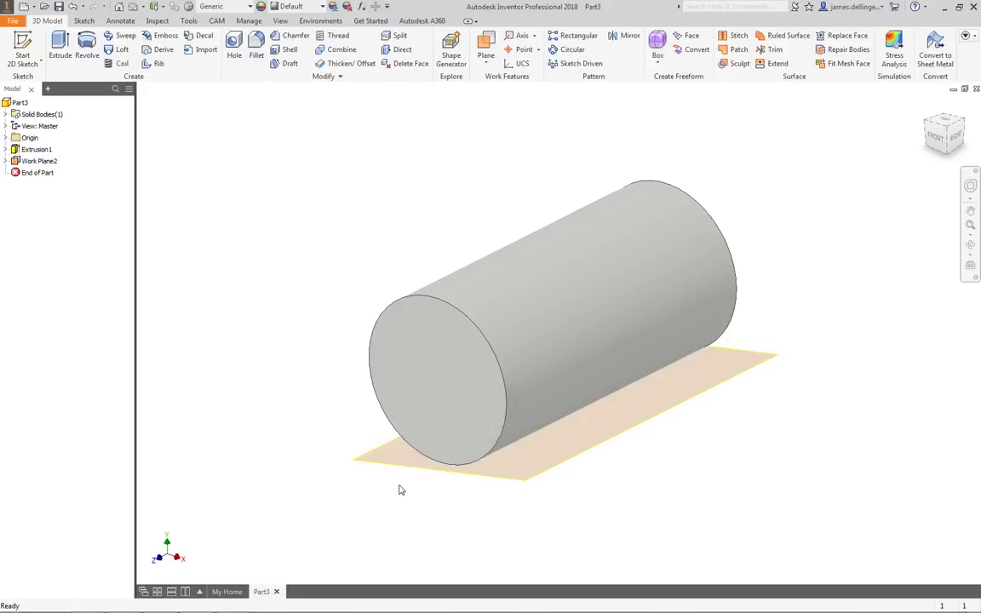
In the front view, hide the tangent Work Plane2, then make it visible again.
{"action": "key", "text": "F5"}
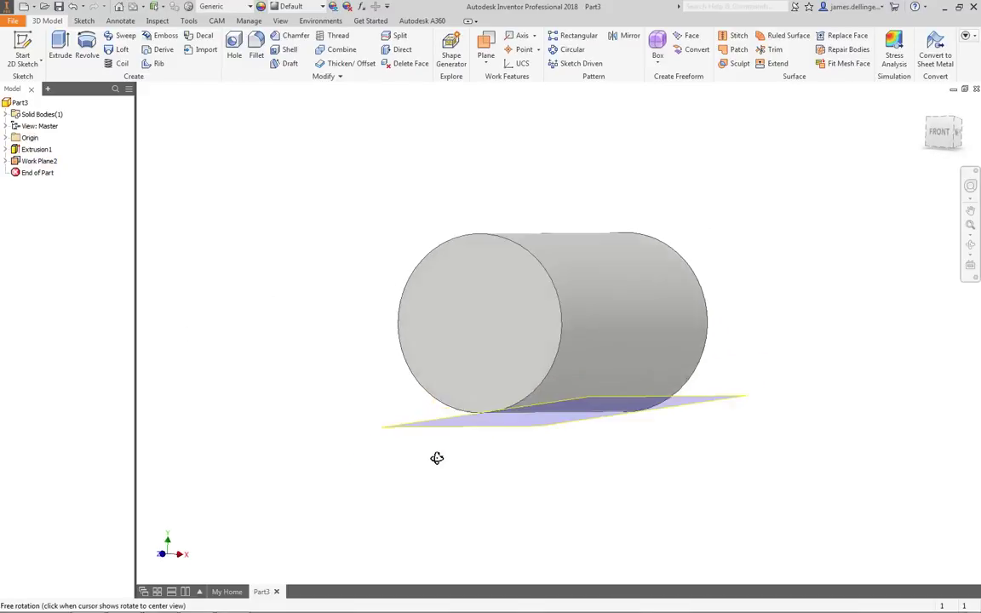
{"action": "left_click", "coordinate": [469, 443]}
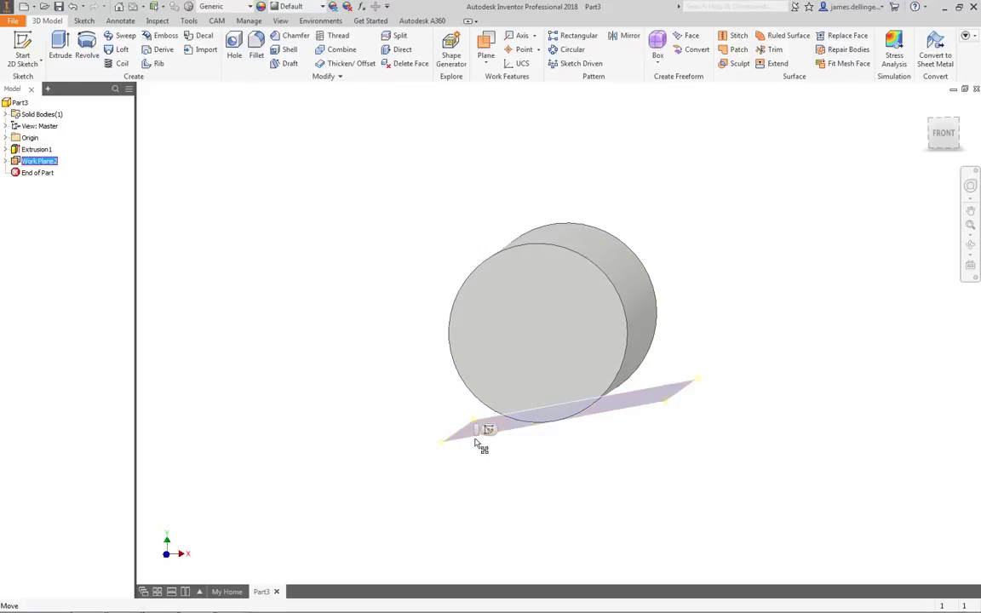
{"action": "right_click", "coordinate": [467, 438]}
{"action": "left_click", "coordinate": [499, 456]}
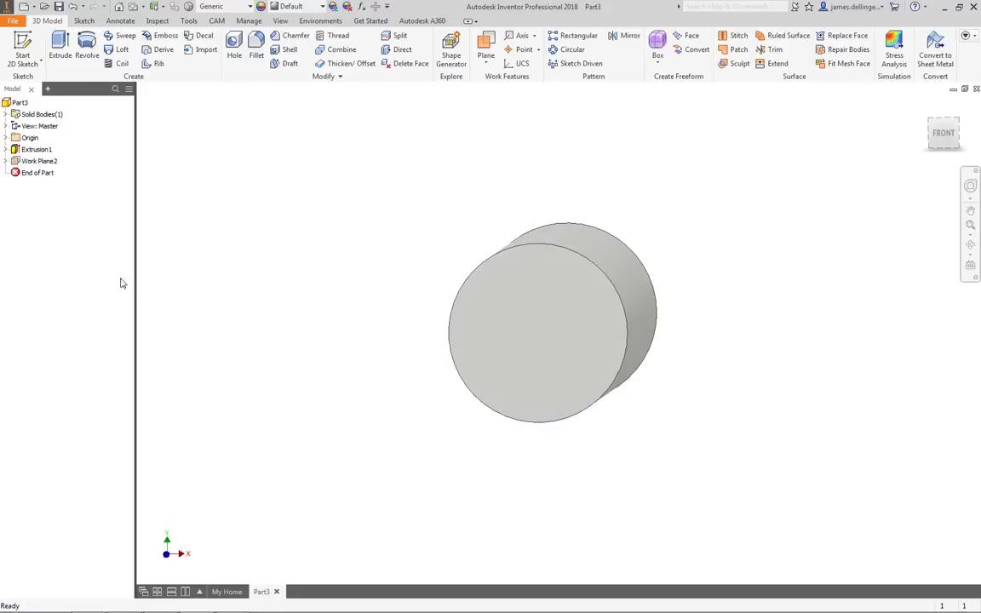
{"action": "right_click", "coordinate": [22, 167]}
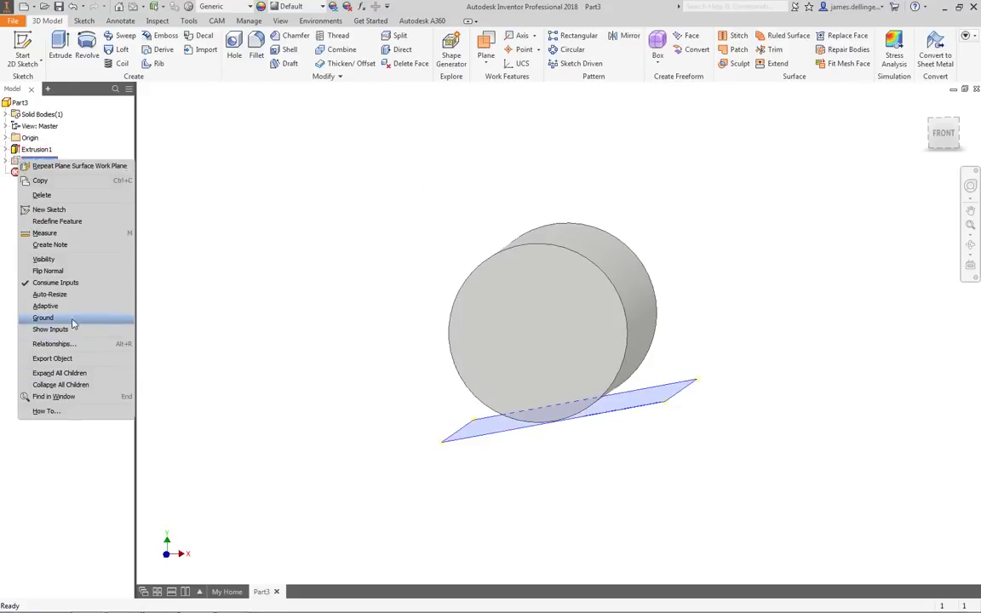
{"action": "left_click", "coordinate": [53, 241]}
{"action": "left_click", "coordinate": [379, 311]}
{"action": "middle_click_drag", "start_coordinate": [341, 390], "coordinate": [324, 413], "text": "shift"}
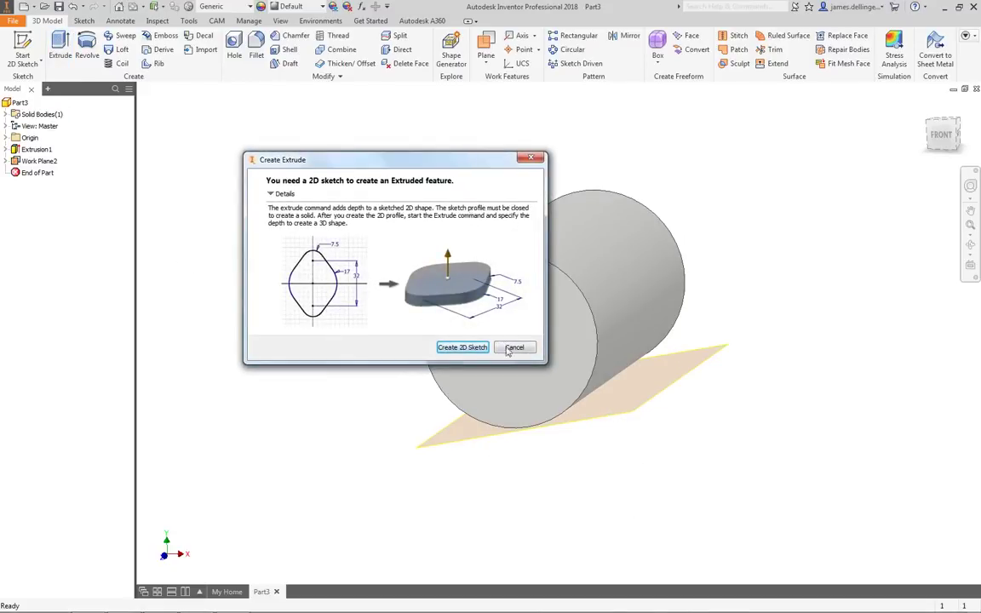
Dismiss the extrude notice and open Sketch2 on Work Plane2, tangent beneath the cylinder.
{"action": "left_click", "coordinate": [462, 347]}
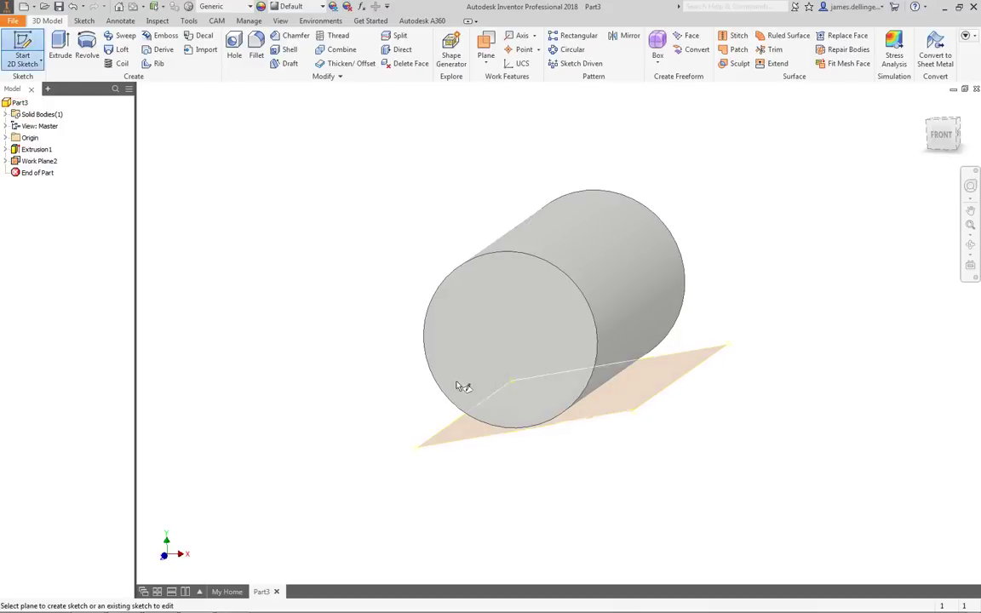
{"action": "left_click", "coordinate": [630, 407]}
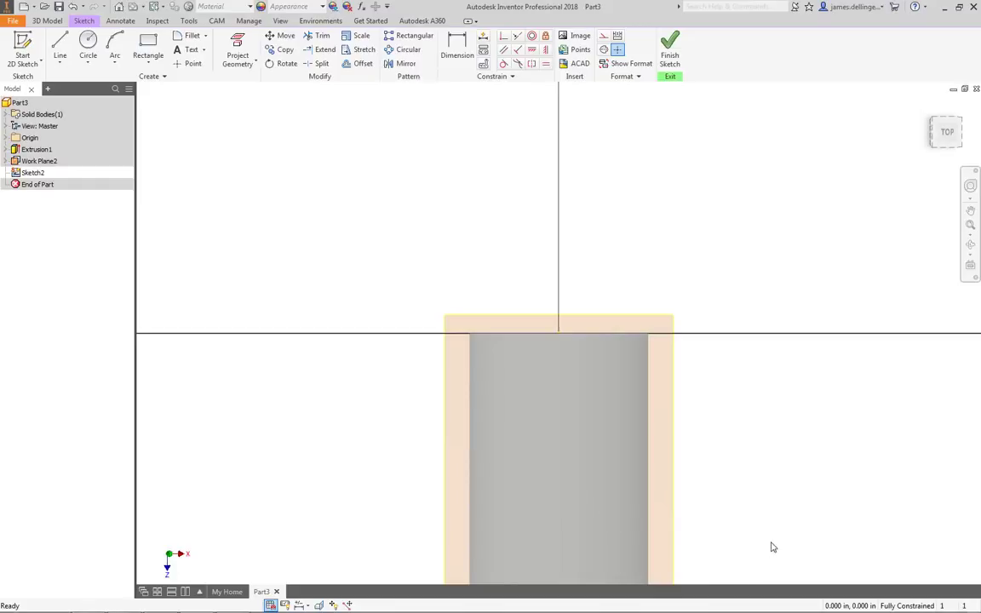
Sketch the hole circles on Work Plane2, redoing a misplaced circle near the lower edge.
{"action": "mouse_move", "coordinate": [773, 536]}
{"action": "middle_mouse_down"}
{"action": "mouse_move", "coordinate": [751, 366]}
{"action": "mouse_move", "coordinate": [709, 315]}
{"action": "middle_mouse_up"}
{"action": "left_click", "coordinate": [88, 47]}
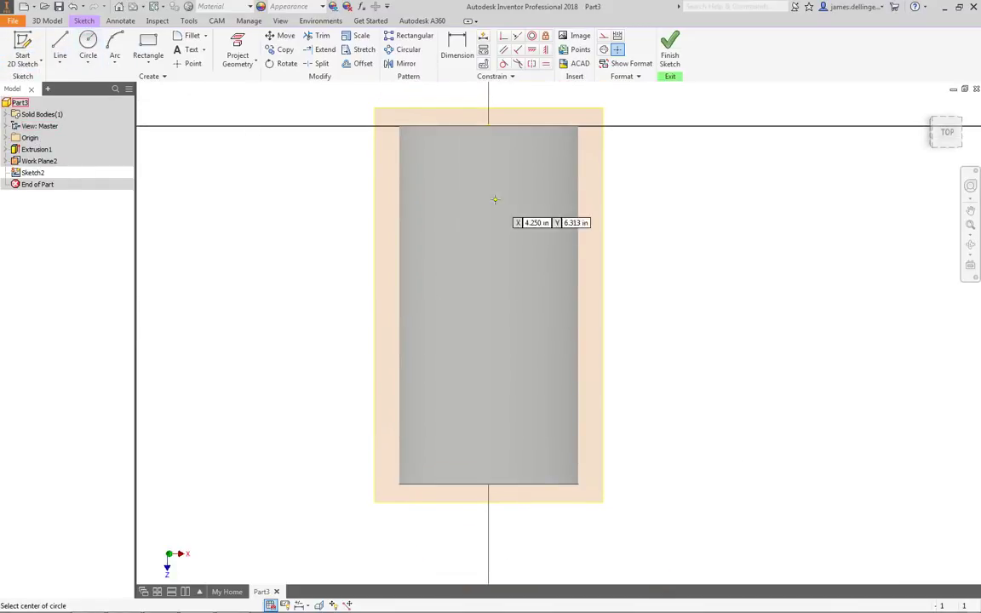
{"action": "left_click", "coordinate": [540, 184]}
{"action": "key", "text": "Escape"}
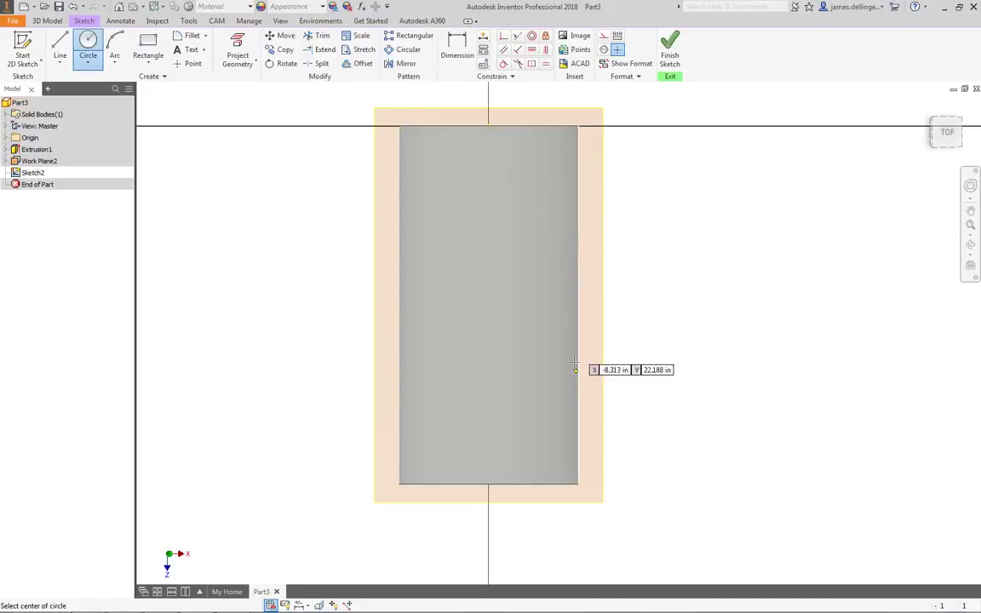
{"action": "left_click", "coordinate": [548, 421]}
{"action": "left_click", "coordinate": [554, 443]}
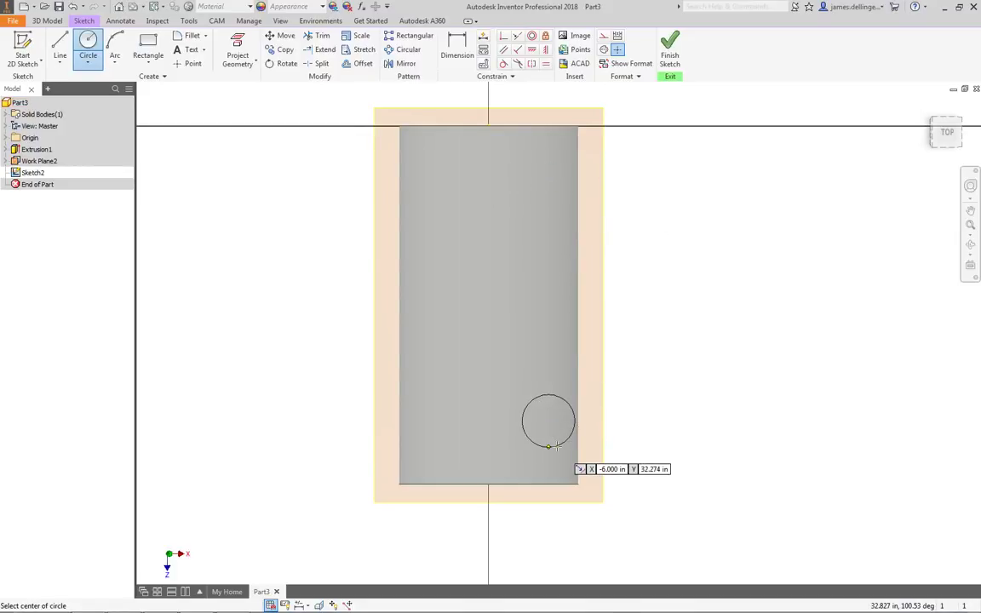
View the sketch from the BOTTOM and constrain the upper and lower circles Equal.
{"action": "mouse_move", "coordinate": [707, 466]}
{"action": "middle_mouse_down", "text": "shift"}
{"action": "mouse_move", "coordinate": [426, 477]}
{"action": "mouse_move", "coordinate": [400, 499]}
{"action": "mouse_move", "coordinate": [394, 490]}
{"action": "mouse_move", "coordinate": [443, 486]}
{"action": "middle_mouse_up", "text": "shift"}
{"action": "left_click", "coordinate": [942, 134]}
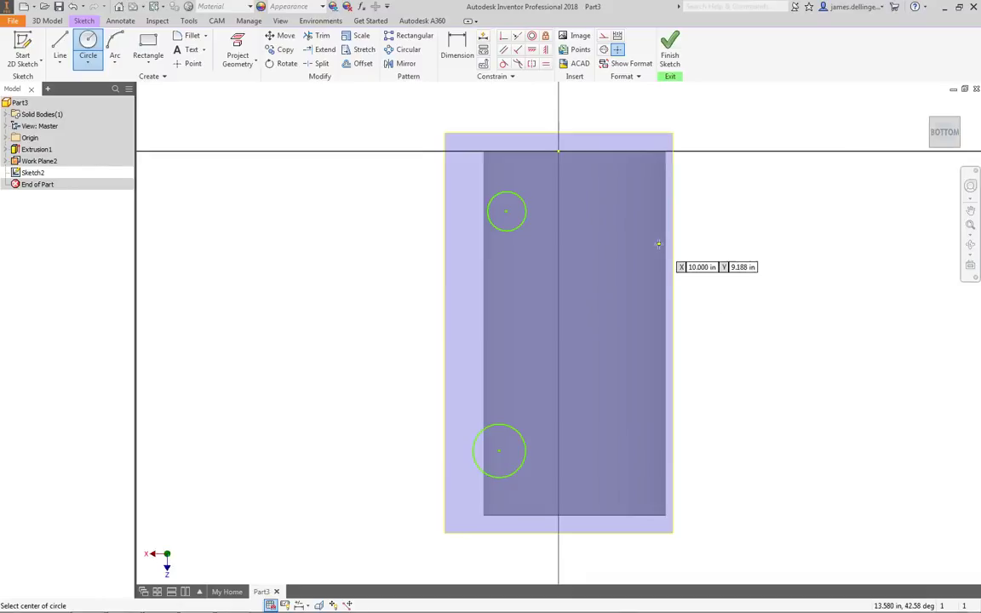
{"action": "left_click", "coordinate": [943, 112]}
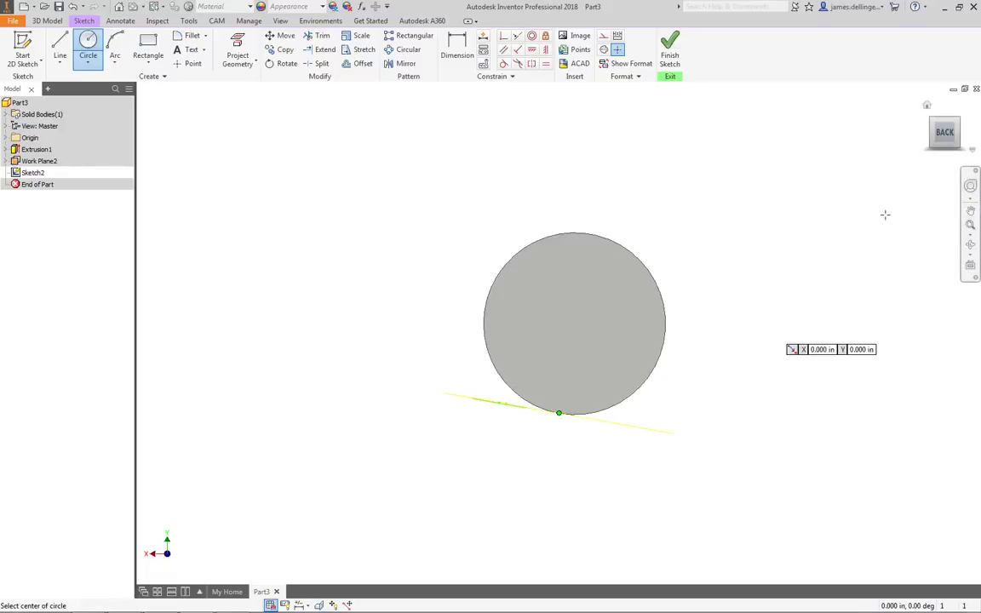
{"action": "left_click", "coordinate": [945, 155]}
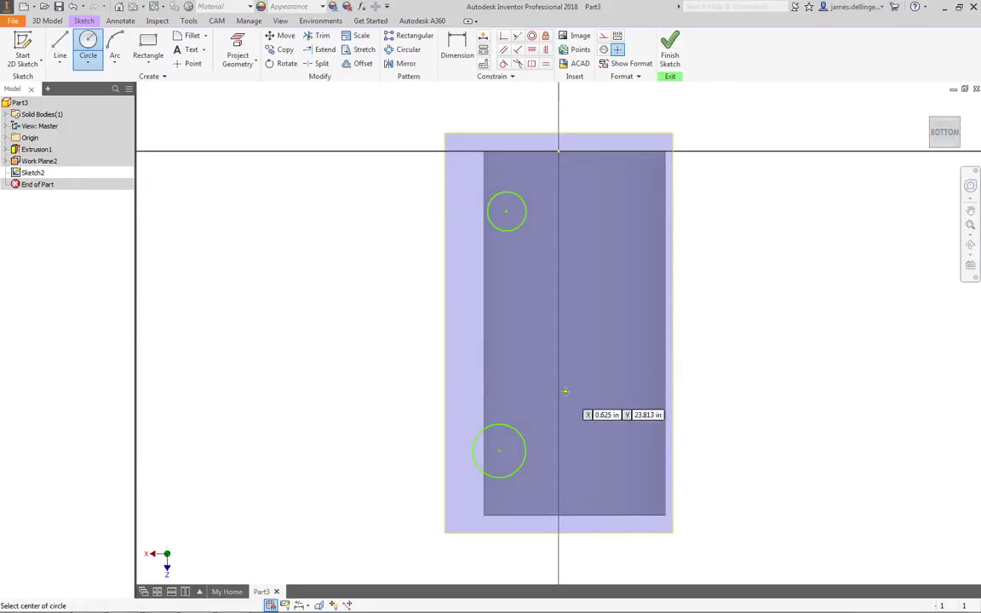
{"action": "key", "text": "Escape"}
{"action": "left_click", "coordinate": [521, 225]}
{"action": "left_click", "coordinate": [508, 428], "text": "ctrl"}
{"action": "left_click", "coordinate": [545, 63]}
Dimension the upper circle's diameter to 3 in.
{"action": "key", "text": "d"}
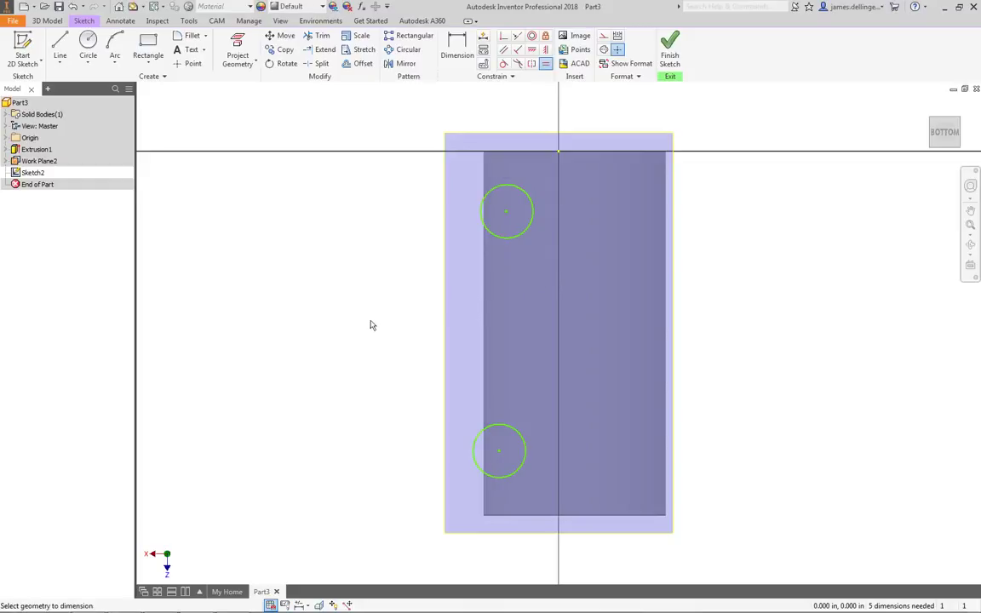
{"action": "left_click", "coordinate": [532, 223]}
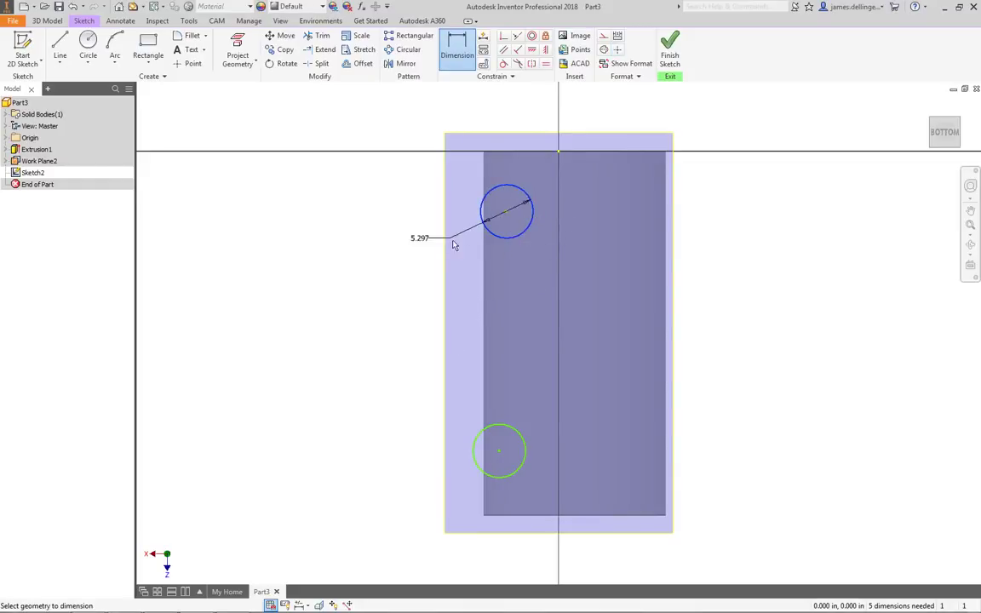
{"action": "left_click", "coordinate": [419, 226]}
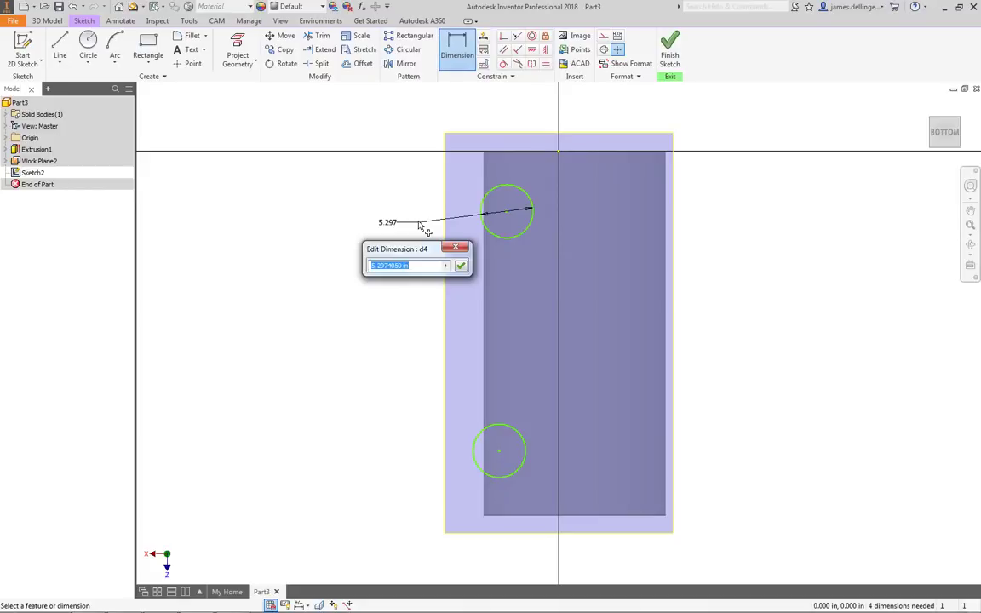
{"action": "type", "text": "3"}
{"action": "key", "text": "Return"}
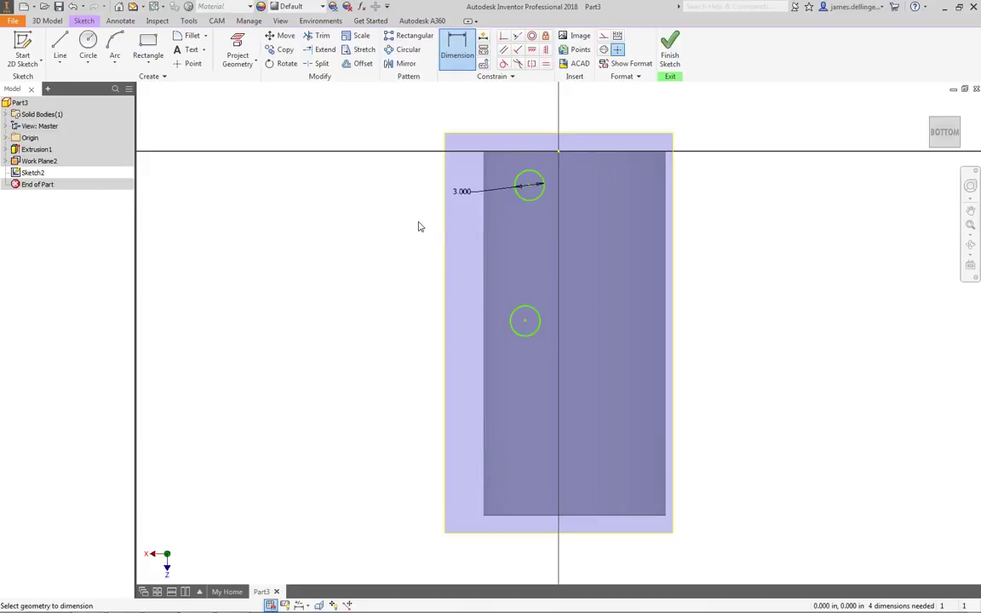
Join the two circle centres with a construction line and constrain it Vertical.
{"action": "left_click", "coordinate": [59, 47]}
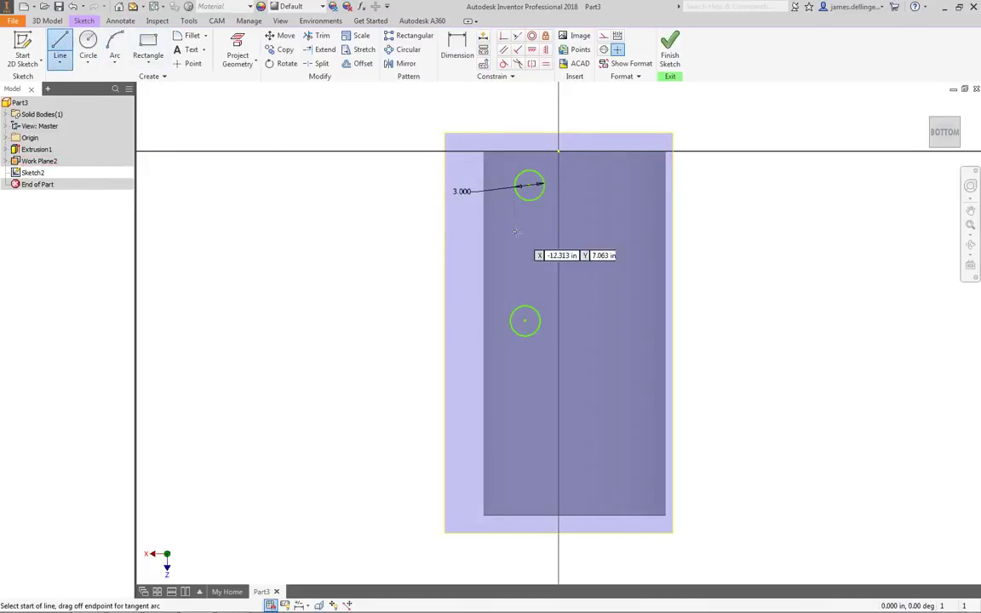
{"action": "left_click", "coordinate": [529, 186]}
{"action": "left_click", "coordinate": [525, 320]}
{"action": "key", "text": "Escape"}
{"action": "right_click", "coordinate": [528, 282]}
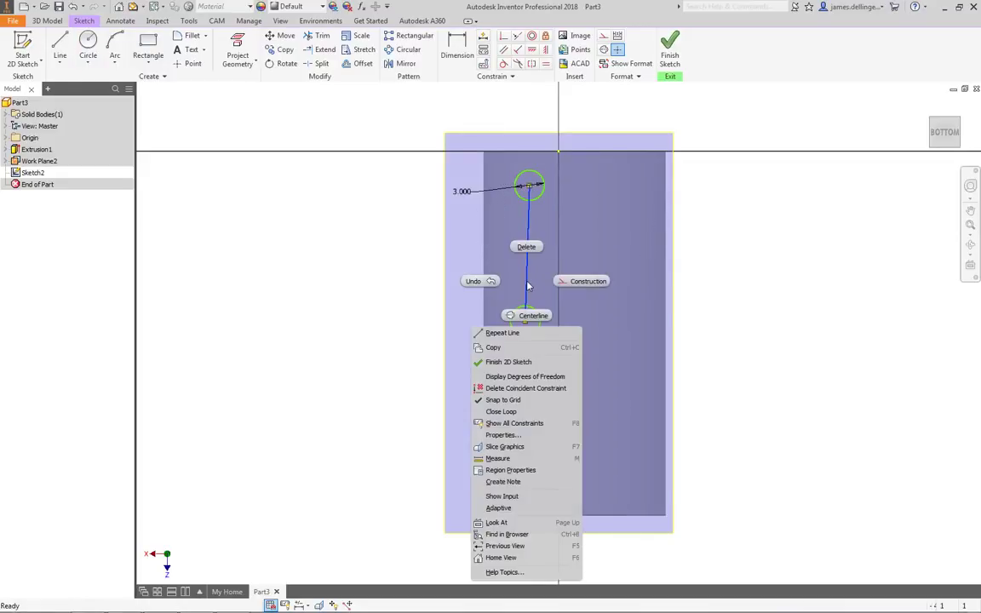
{"action": "left_click", "coordinate": [570, 283]}
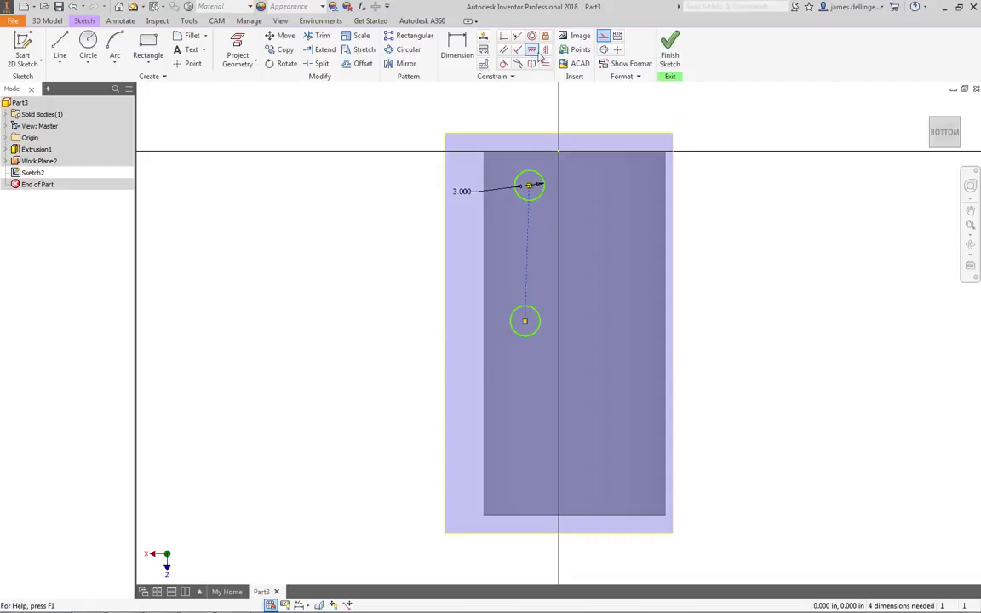
{"action": "key", "text": "]"}
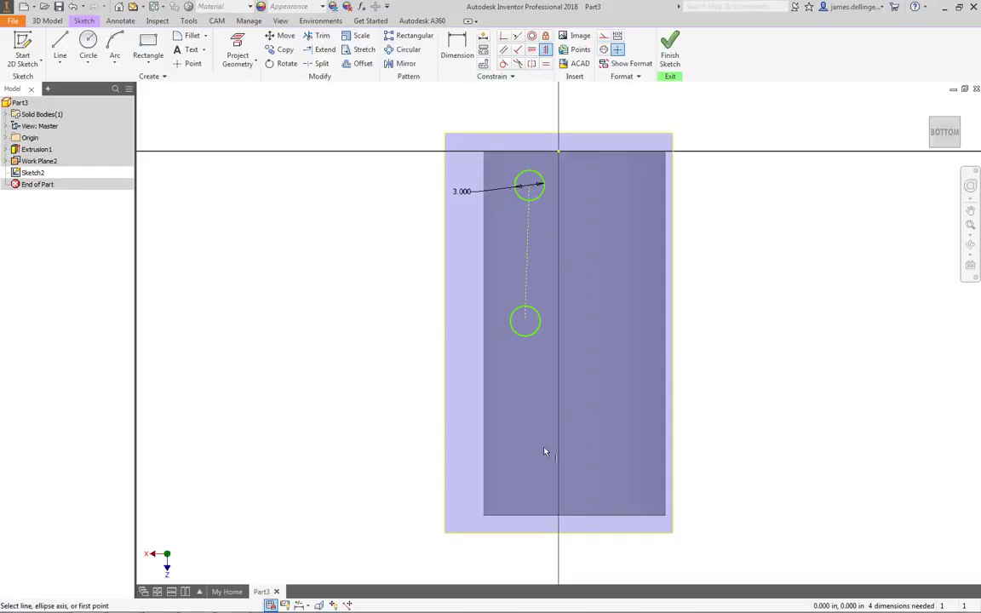
{"action": "left_click", "coordinate": [528, 234]}
{"action": "key", "text": "Escape"}
{"action": "left_click", "coordinate": [529, 246]}
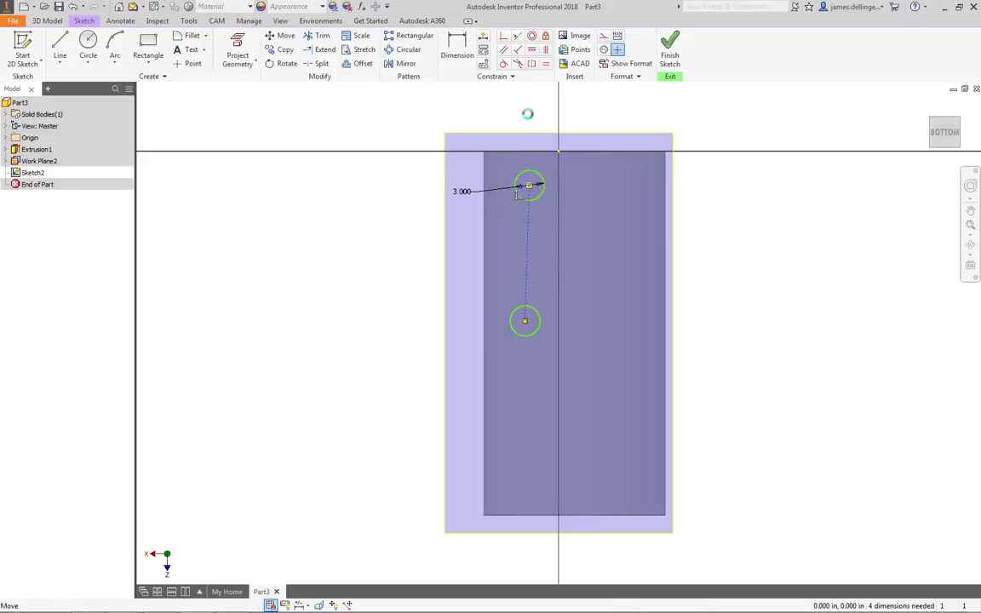
{"action": "left_click", "coordinate": [546, 50]}
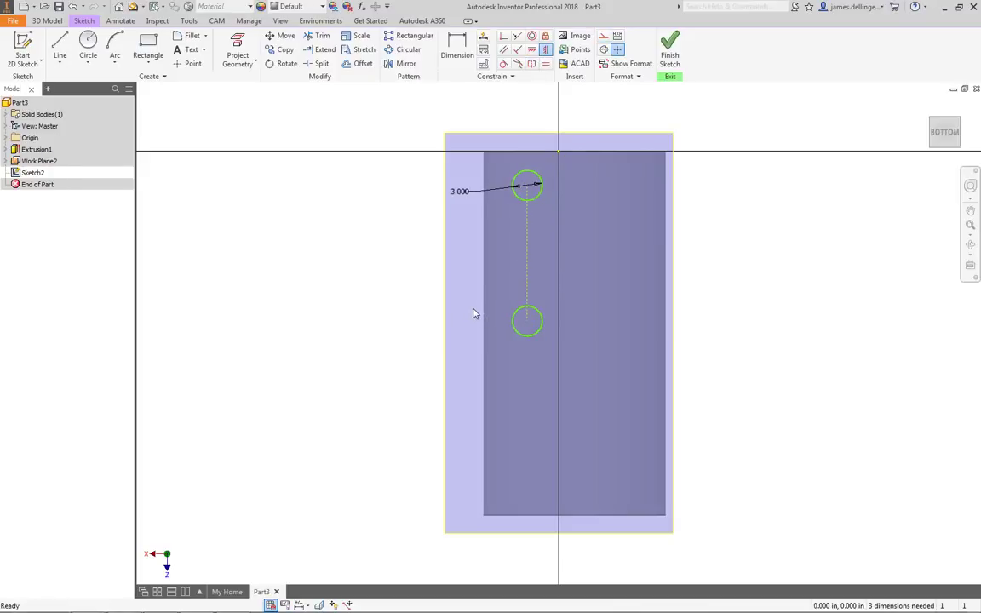
Dimension the upper and lower circle centres 5 in from the top and bottom edges.
{"action": "key", "text": "d"}
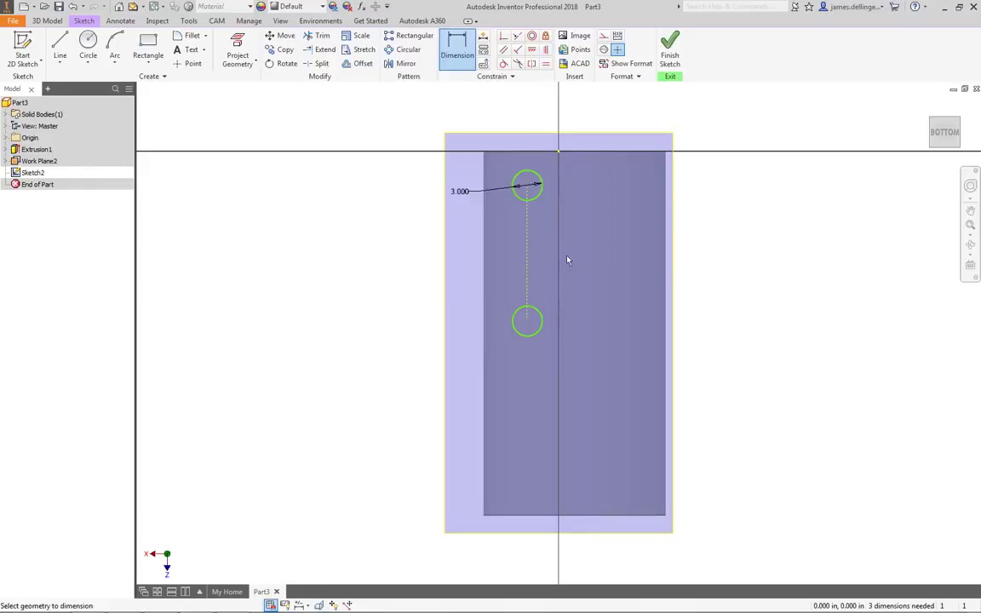
{"action": "left_click", "coordinate": [532, 152]}
{"action": "left_click", "coordinate": [526, 184]}
{"action": "left_click", "coordinate": [407, 170]}
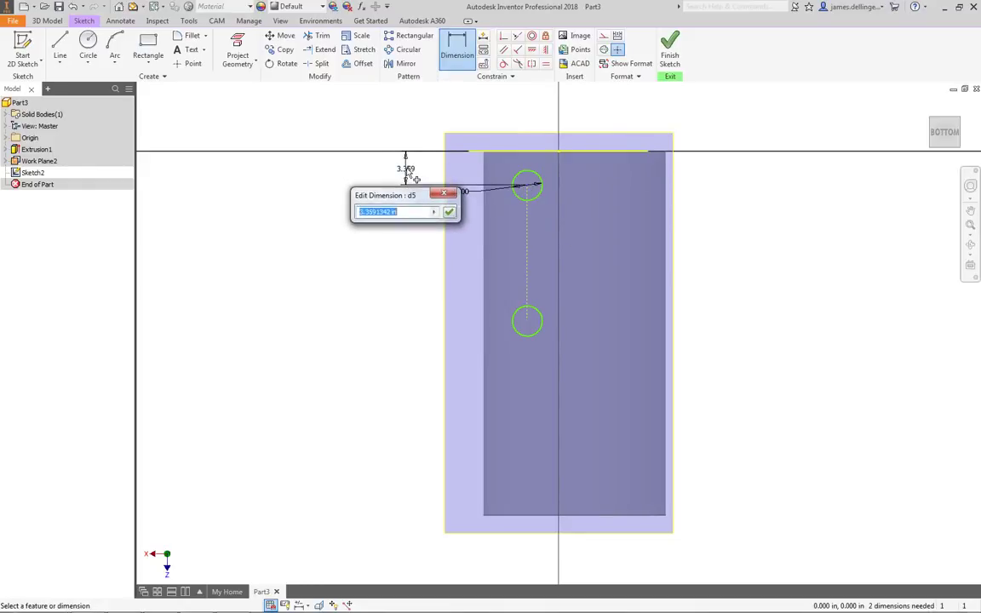
{"action": "type", "text": "5"}
{"action": "key", "text": "Return"}
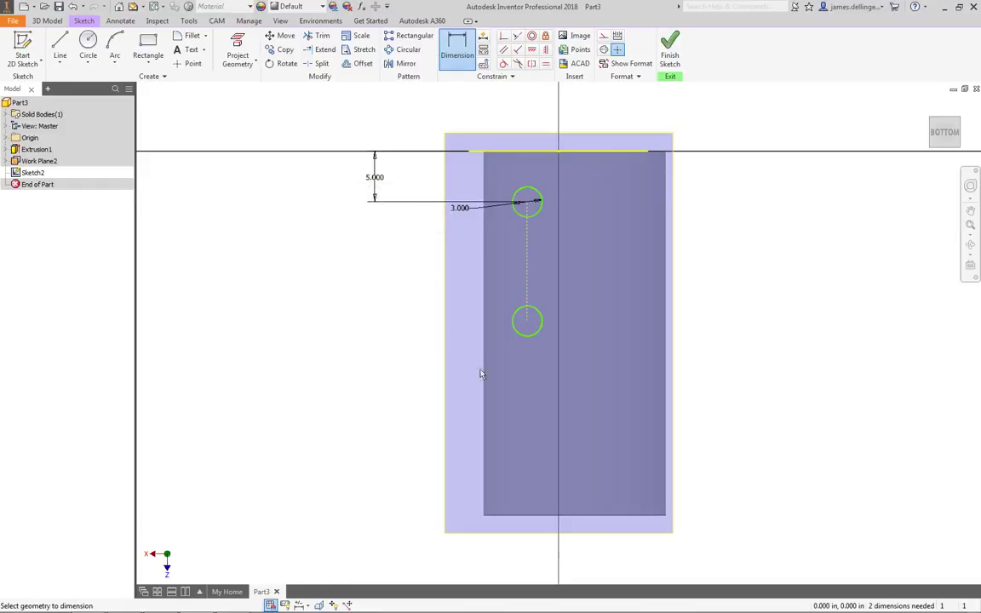
{"action": "left_click", "coordinate": [526, 322]}
{"action": "left_click", "coordinate": [515, 417]}
{"action": "type", "text": "5"}
{"action": "key", "text": "Return"}
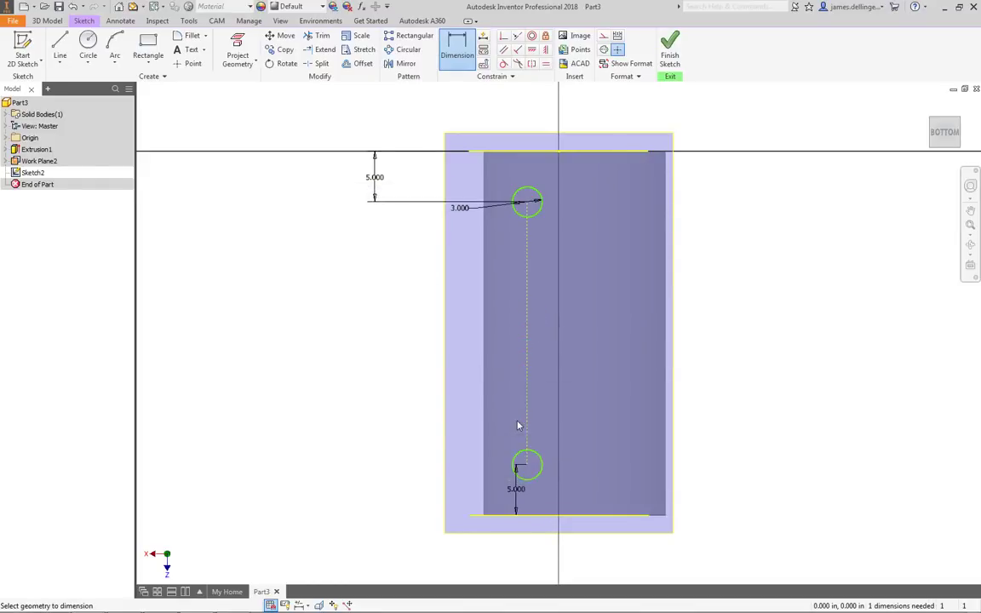
{"action": "key", "text": "Escape"}
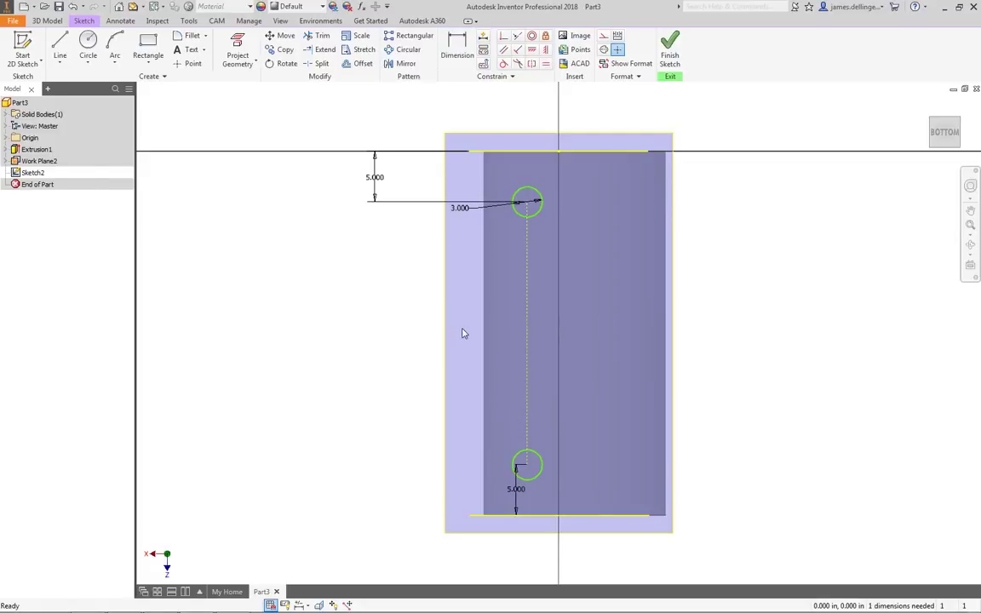
{"action": "key", "text": "d"}
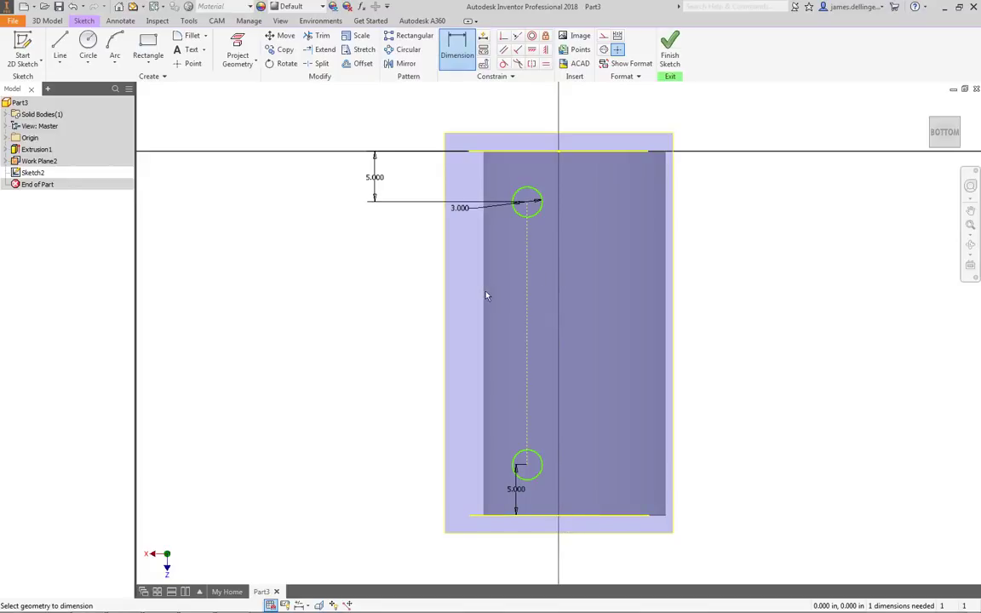
{"action": "key", "text": "Escape"}
Draw a 36 in construction line along the cylinder's centre axis.
{"action": "left_click", "coordinate": [60, 46]}
{"action": "left_click", "coordinate": [559, 151]}
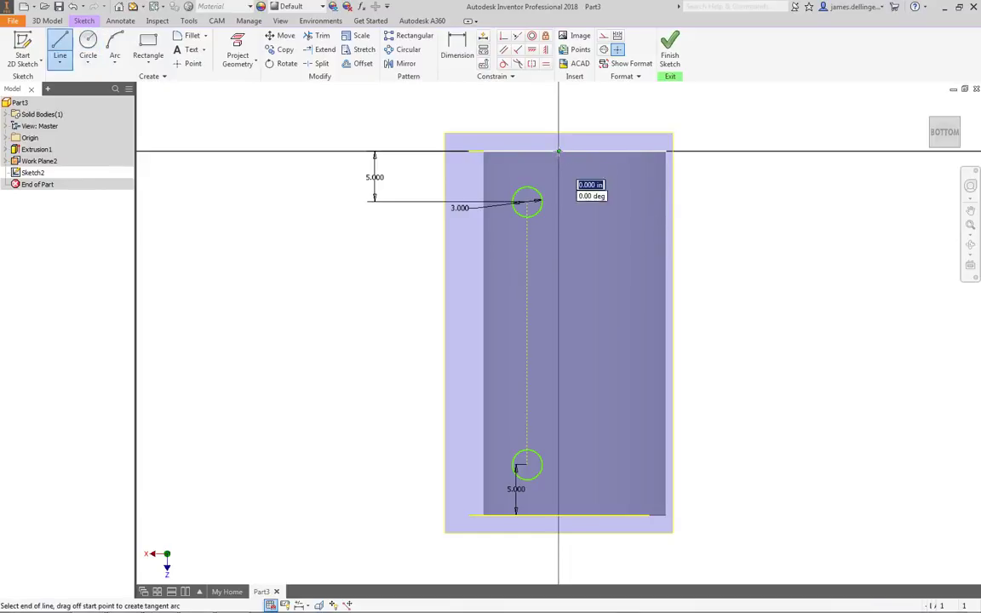
{"action": "left_click", "coordinate": [580, 540]}
{"action": "key", "text": "Escape"}
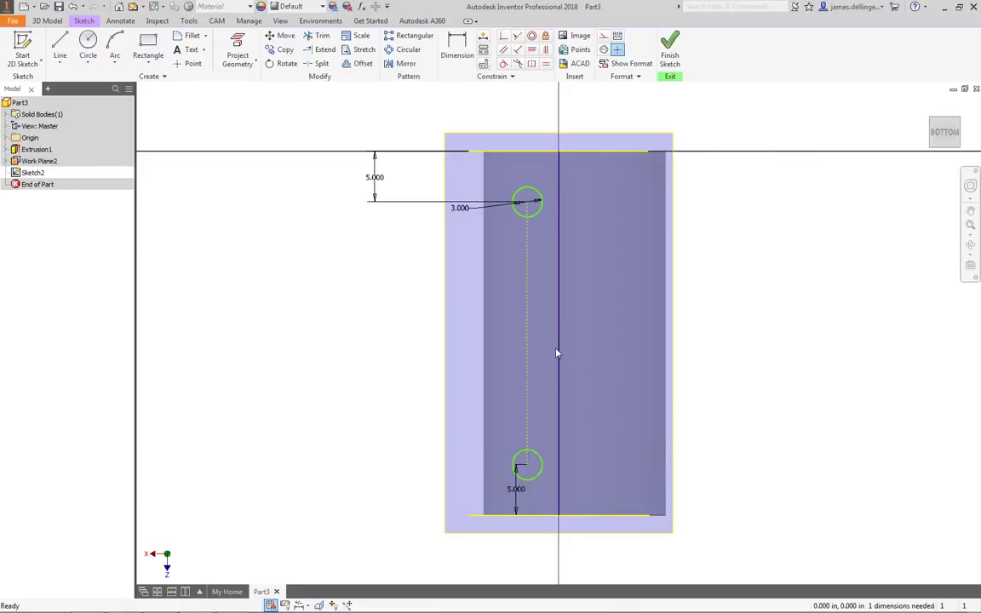
{"action": "right_click", "coordinate": [556, 352]}
{"action": "left_click", "coordinate": [598, 353]}
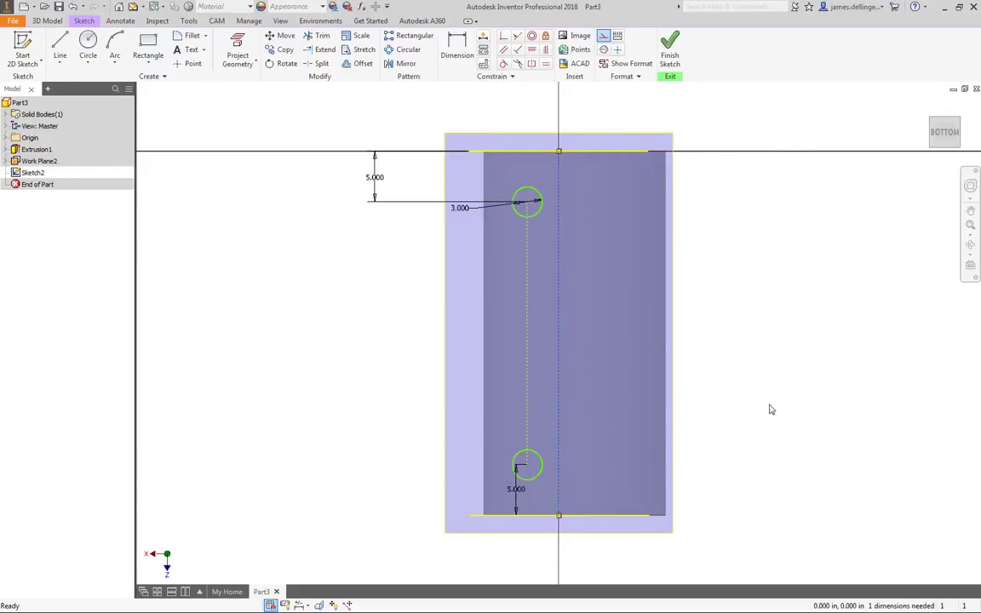
Dimension the hole centreline 5 in from the centre axis line.
{"action": "left_click", "coordinate": [458, 51]}
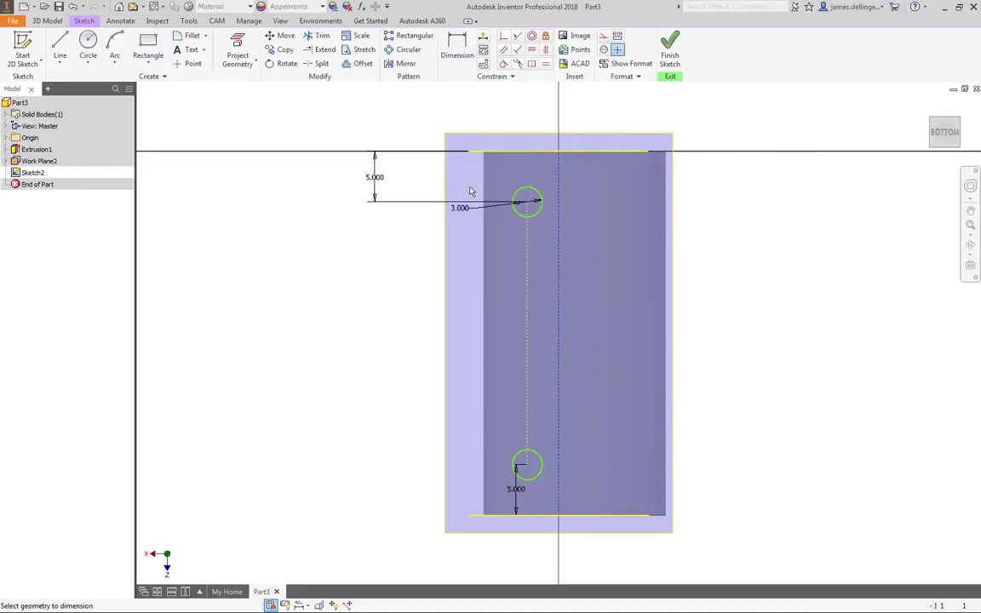
{"action": "left_click", "coordinate": [530, 313]}
{"action": "left_click", "coordinate": [545, 310]}
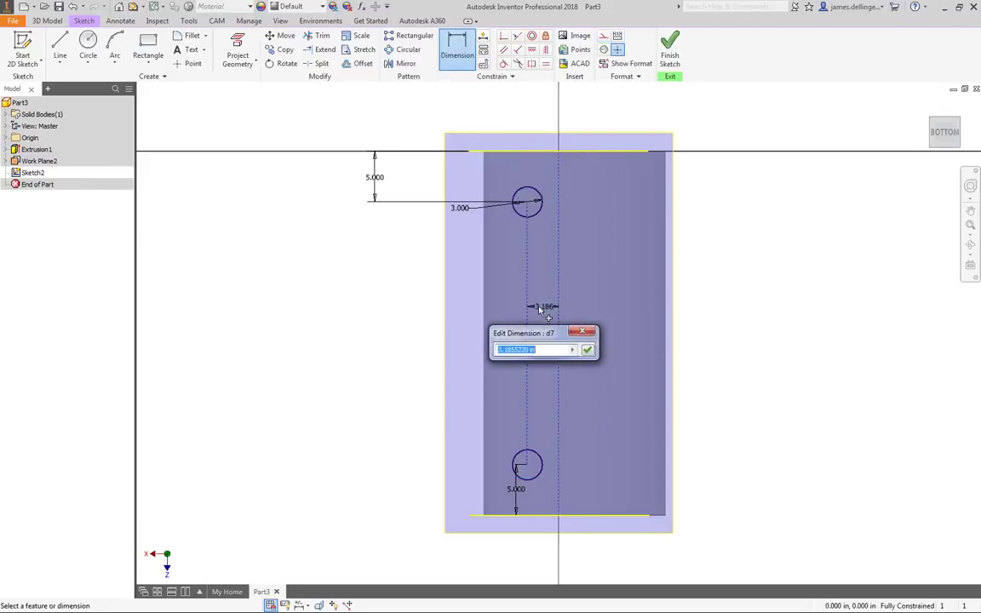
{"action": "type", "text": "5"}
{"action": "key", "text": "Return"}
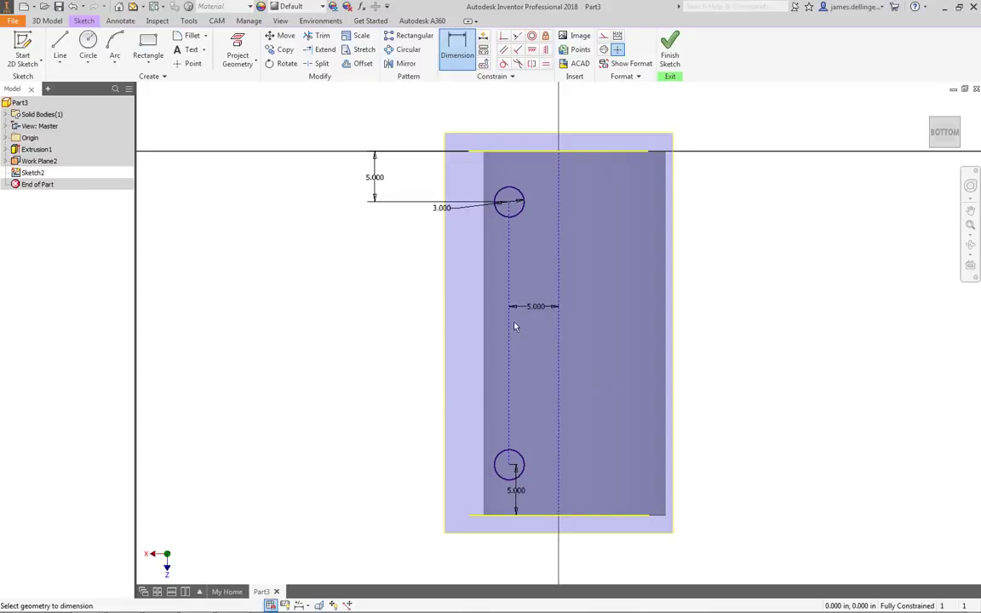
Finish Sketch2 and start an extrusion with both 3-inch circles as profiles.
{"action": "left_click", "coordinate": [672, 49]}
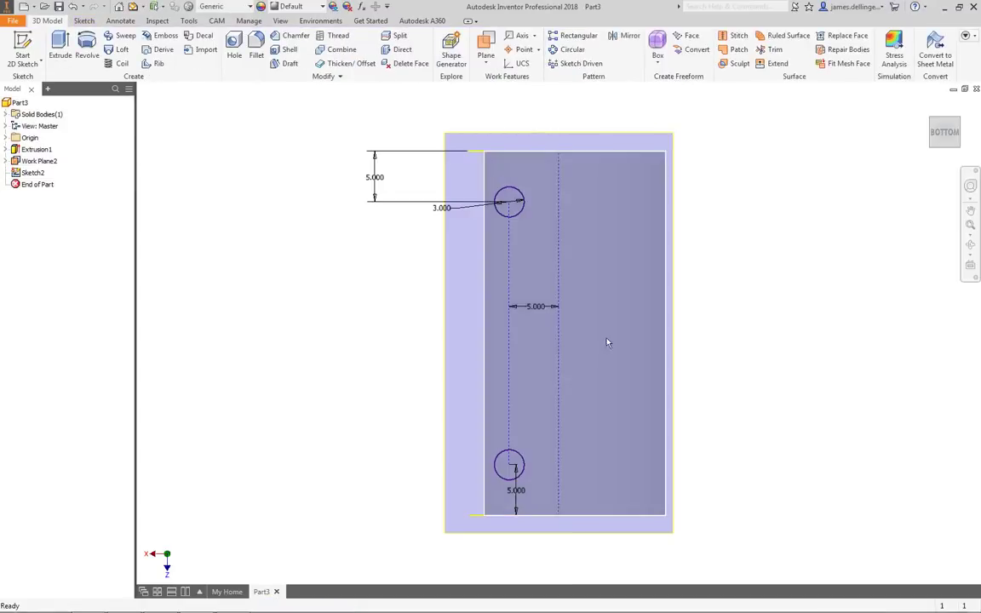
{"action": "mouse_move", "coordinate": [445, 395]}
{"action": "middle_mouse_down", "text": "shift"}
{"action": "mouse_move", "coordinate": [445, 447]}
{"action": "mouse_move", "coordinate": [464, 478]}
{"action": "mouse_move", "coordinate": [455, 463]}
{"action": "mouse_move", "coordinate": [487, 435]}
{"action": "mouse_move", "coordinate": [472, 472]}
{"action": "mouse_move", "coordinate": [422, 472]}
{"action": "mouse_move", "coordinate": [584, 414]}
{"action": "middle_mouse_up", "text": "shift"}
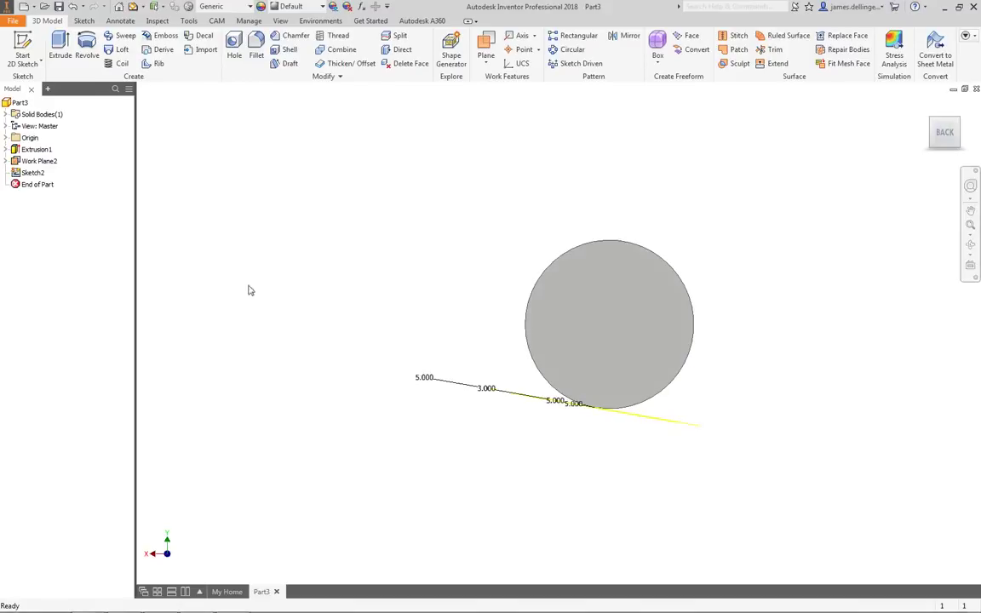
{"action": "left_click", "coordinate": [58, 48]}
{"action": "mouse_move", "coordinate": [356, 417]}
{"action": "middle_mouse_down", "text": "shift"}
{"action": "mouse_move", "coordinate": [386, 396]}
{"action": "mouse_move", "coordinate": [583, 375]}
{"action": "middle_mouse_up", "text": "shift"}
{"action": "left_click", "coordinate": [603, 343]}
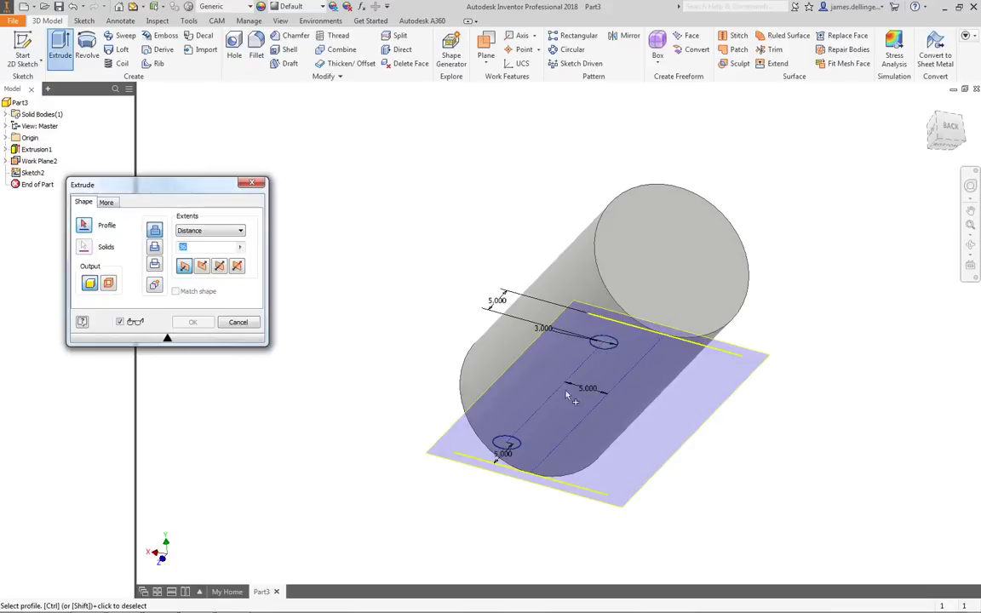
{"action": "left_click", "coordinate": [505, 443]}
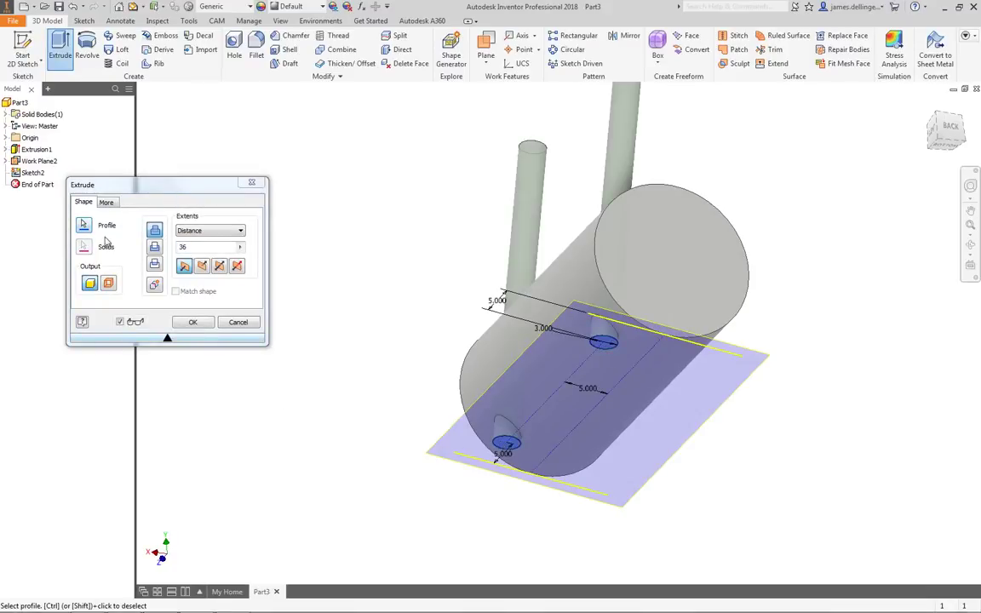
Cut the circles 5 in deep, flipped up into the cylinder, creating Extrusion2.
{"action": "left_click", "coordinate": [154, 246]}
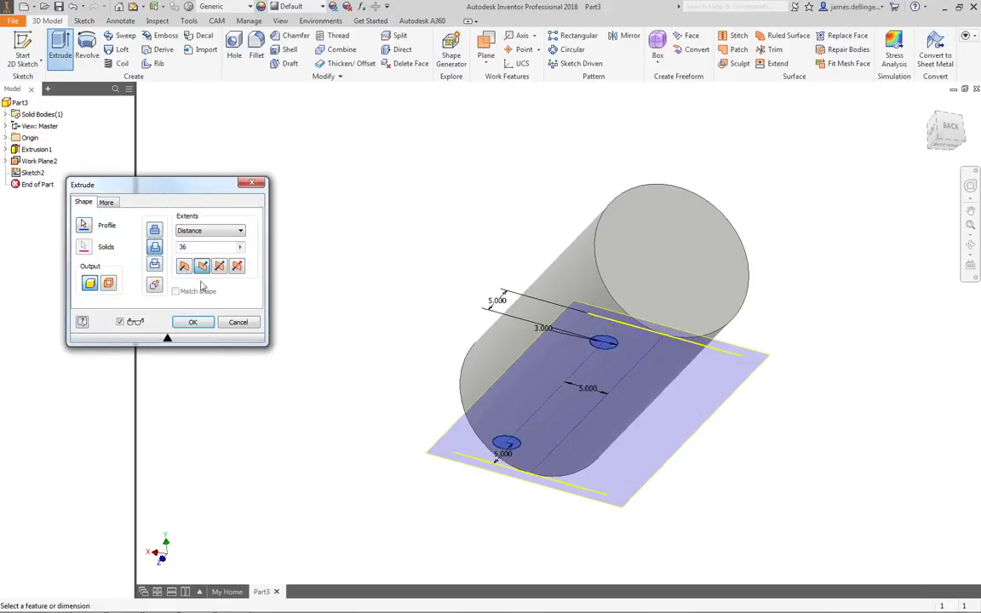
{"action": "left_click", "coordinate": [183, 266]}
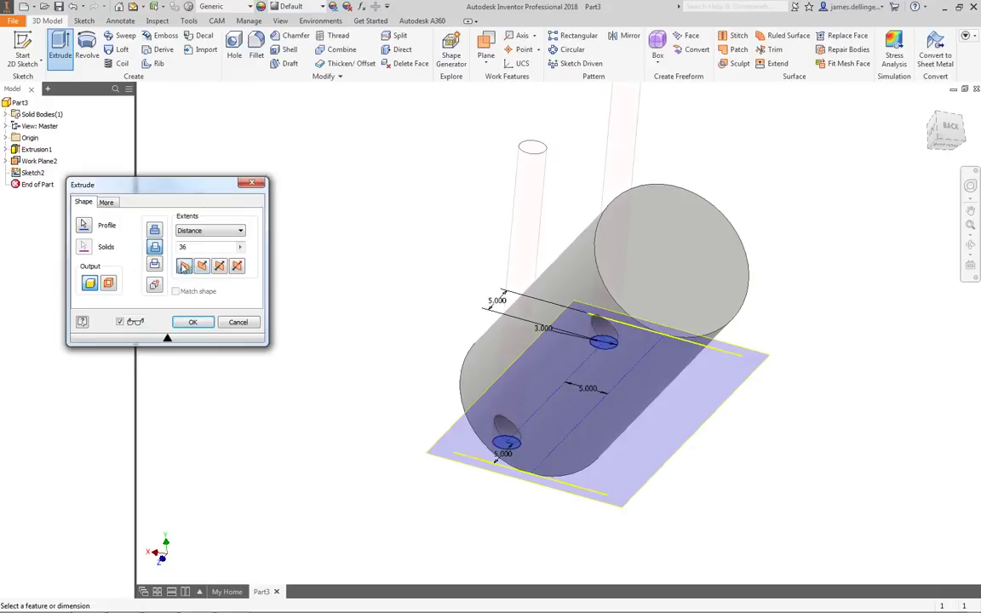
{"action": "double_click", "coordinate": [184, 247]}
{"action": "middle_click_drag", "start_coordinate": [372, 374], "coordinate": [340, 376], "text": "shift"}
{"action": "middle_click_drag", "start_coordinate": [854, 119], "coordinate": [610, 446], "text": "shift"}
{"action": "scroll", "coordinate": [736, 463], "scroll_direction": "down", "scroll_amount": 3}
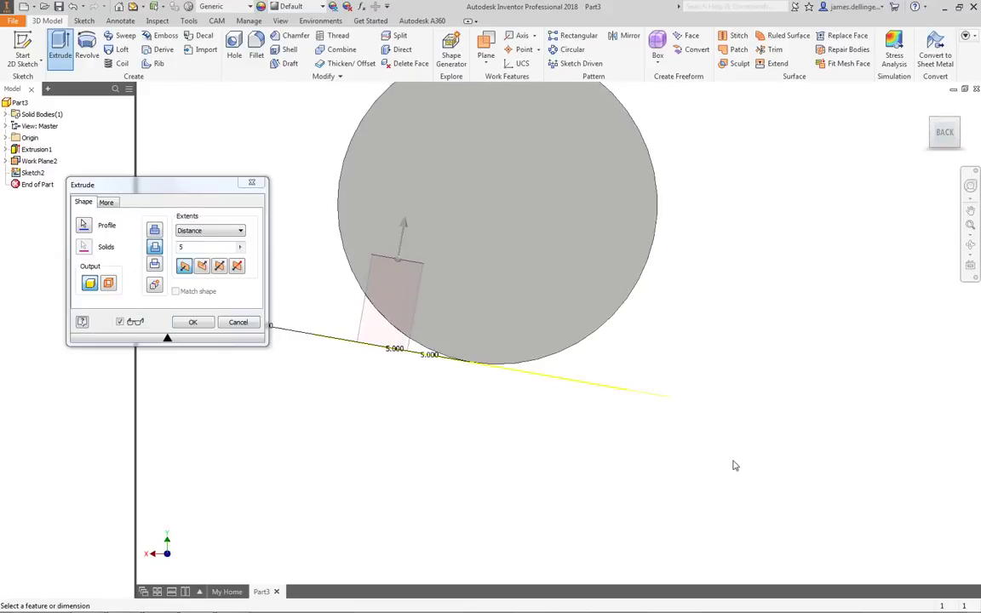
{"action": "scroll", "coordinate": [732, 464], "scroll_direction": "up", "scroll_amount": 2}
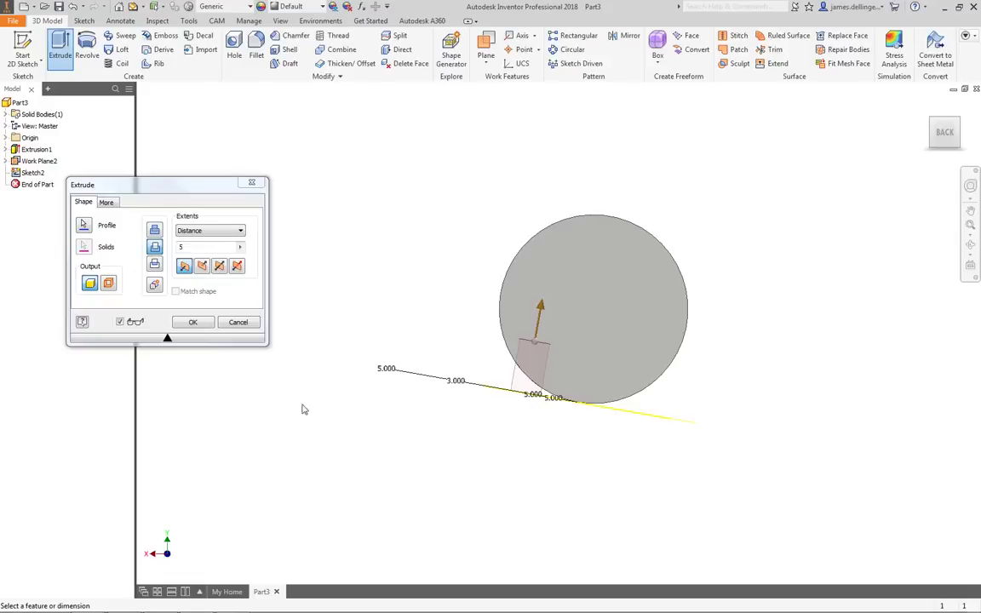
{"action": "left_click", "coordinate": [193, 322]}
{"action": "middle_click_drag", "start_coordinate": [347, 482], "coordinate": [387, 479], "text": "shift"}
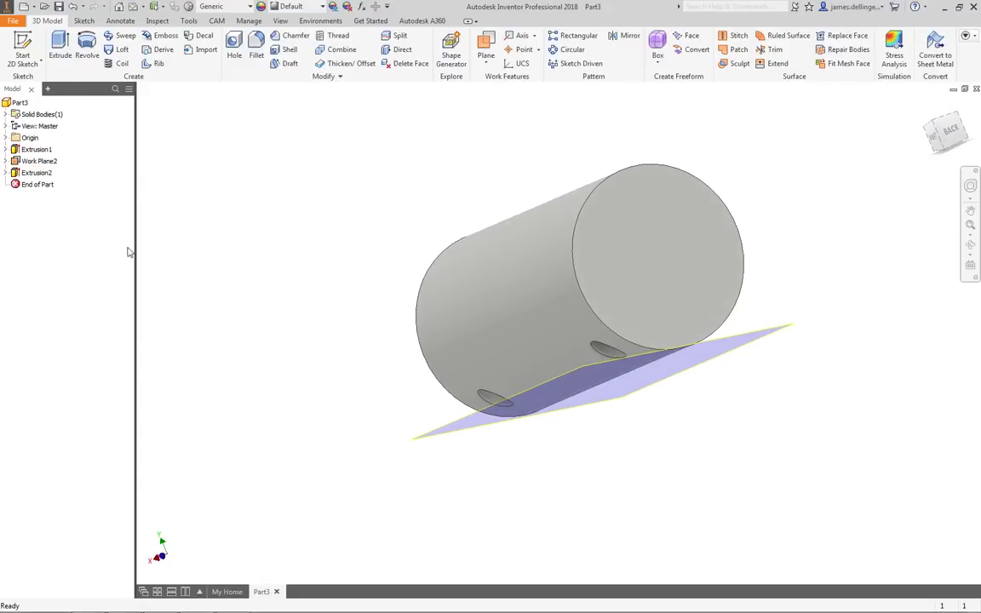
Turn off Work Plane2's visibility and view the cylinder from the BACK.
{"action": "left_click", "coordinate": [39, 162]}
{"action": "right_click", "coordinate": [39, 162]}
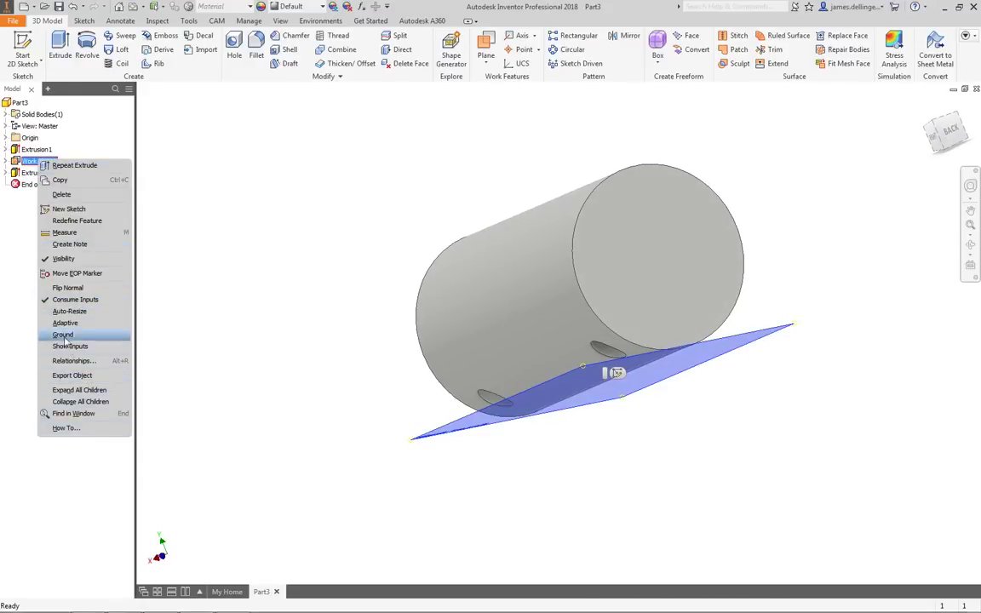
{"action": "left_click", "coordinate": [65, 257]}
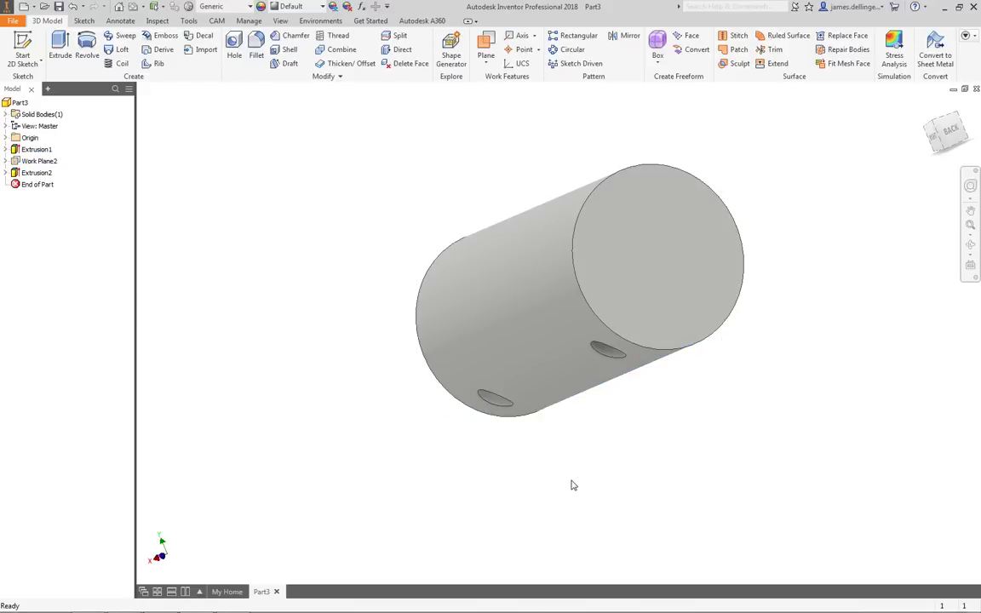
{"action": "middle_click_drag", "start_coordinate": [585, 479], "coordinate": [572, 459], "text": "shift"}
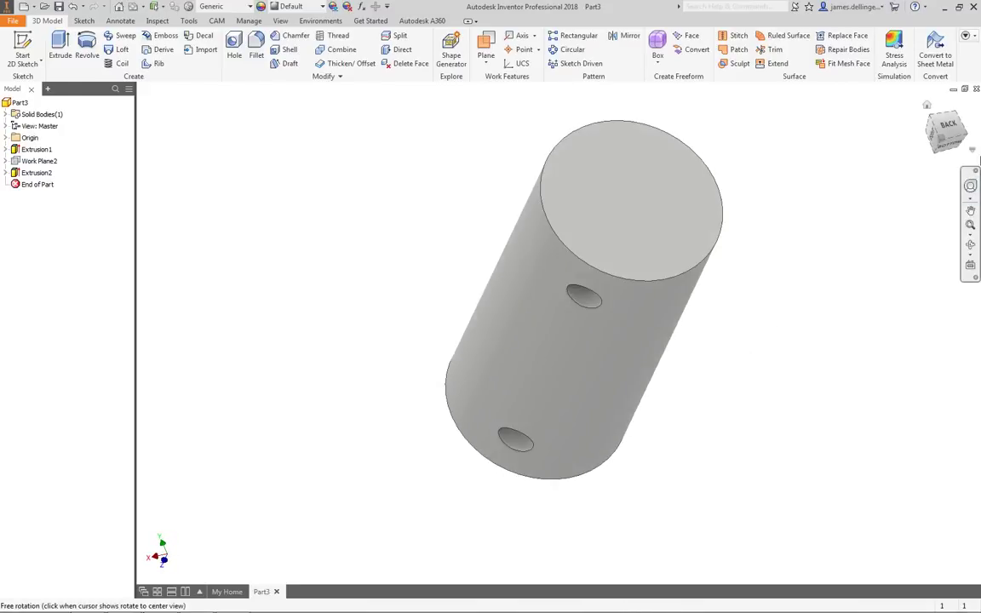
{"action": "left_click", "coordinate": [947, 128]}
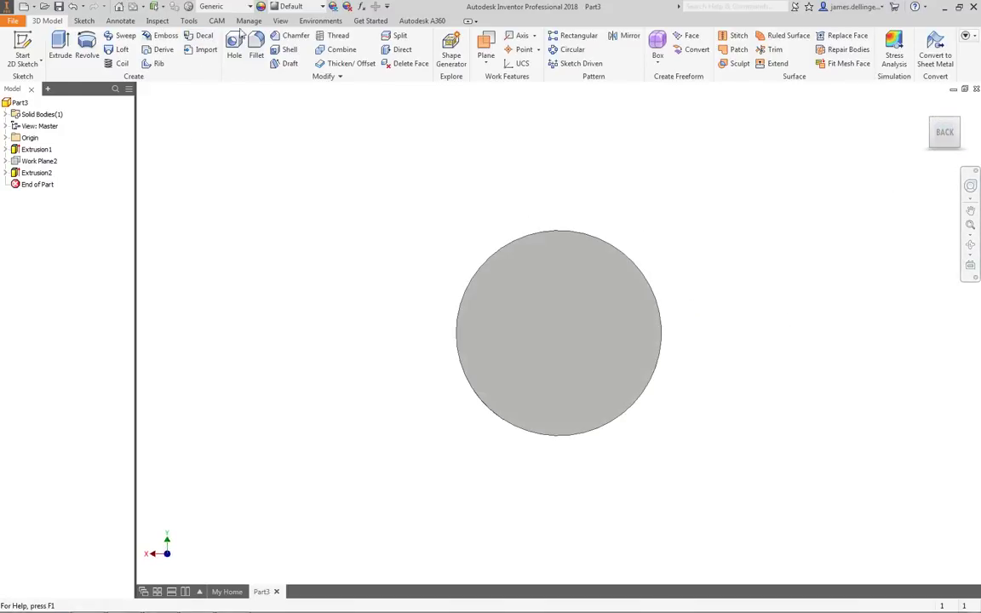
Try Wireframe, then set the visual style to Shaded with Hidden Edges to reveal the holes.
{"action": "left_click", "coordinate": [278, 21]}
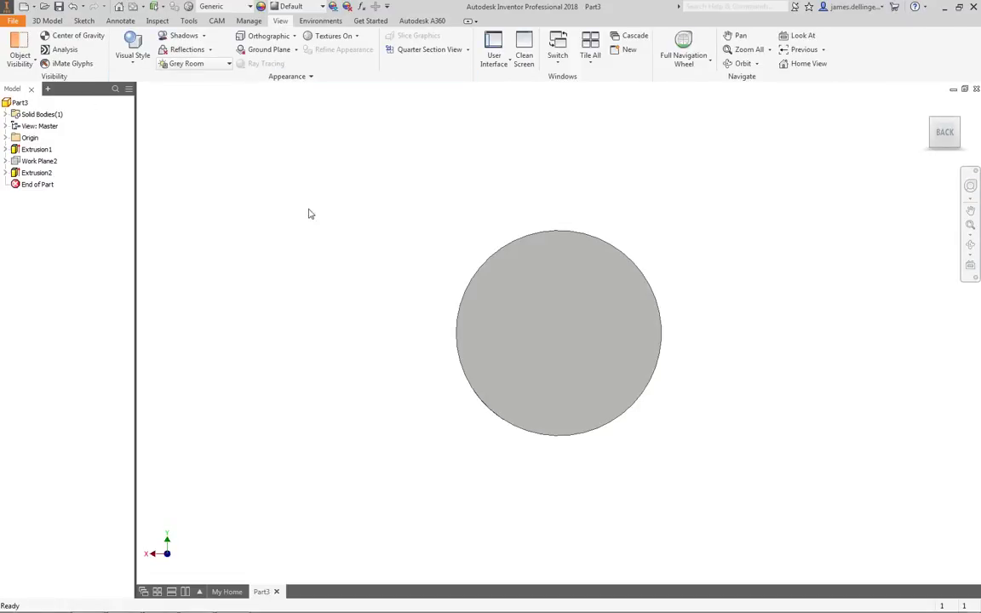
{"action": "left_click", "coordinate": [129, 67]}
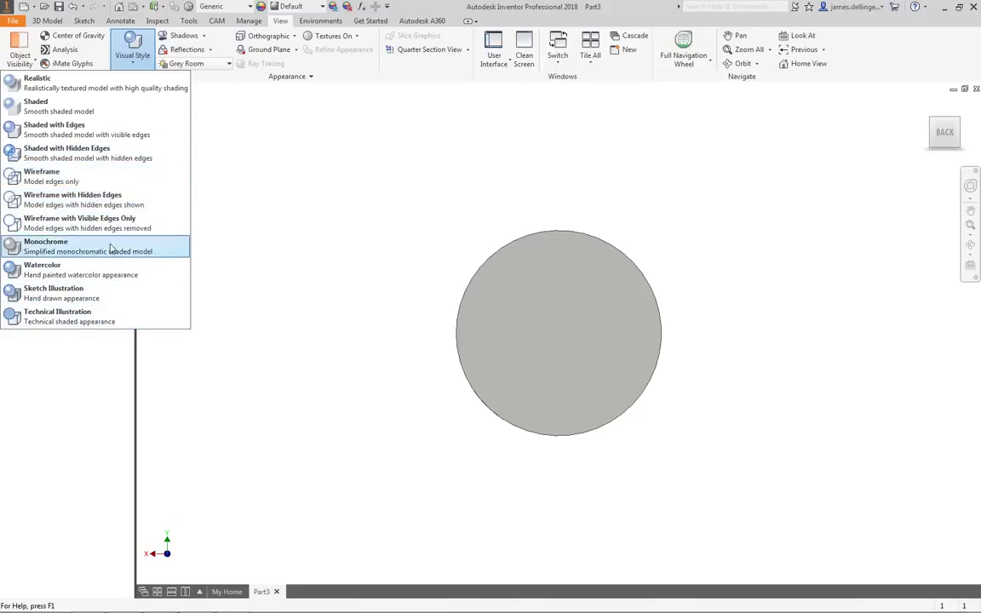
{"action": "left_click", "coordinate": [96, 174]}
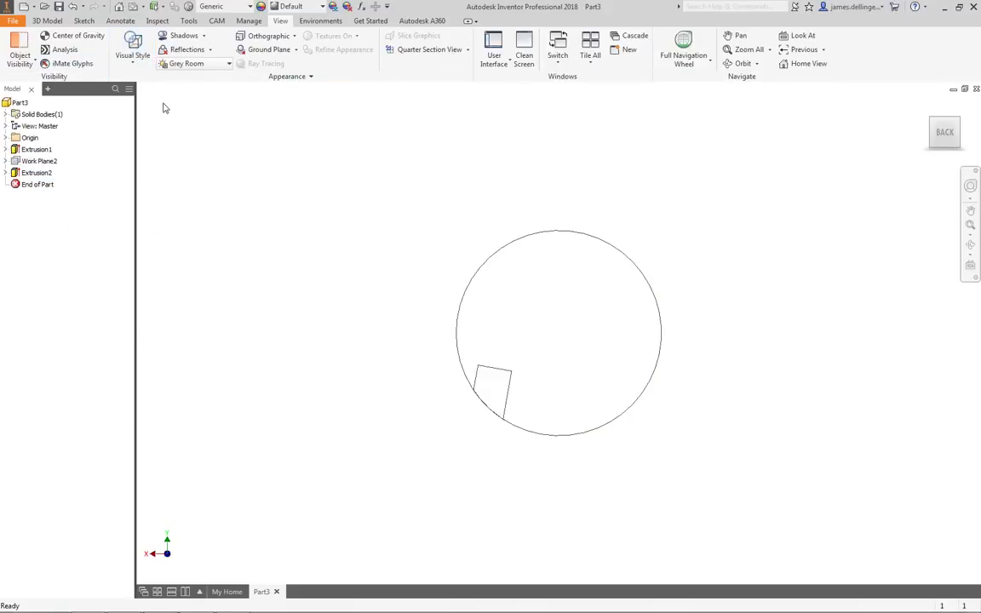
{"action": "left_click", "coordinate": [139, 66]}
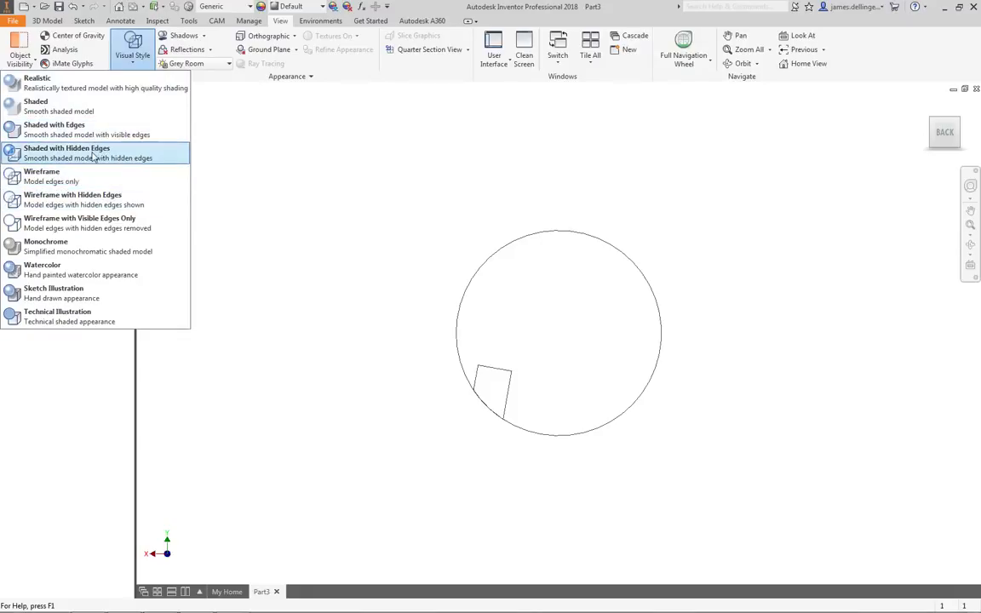
{"action": "left_click", "coordinate": [92, 154]}
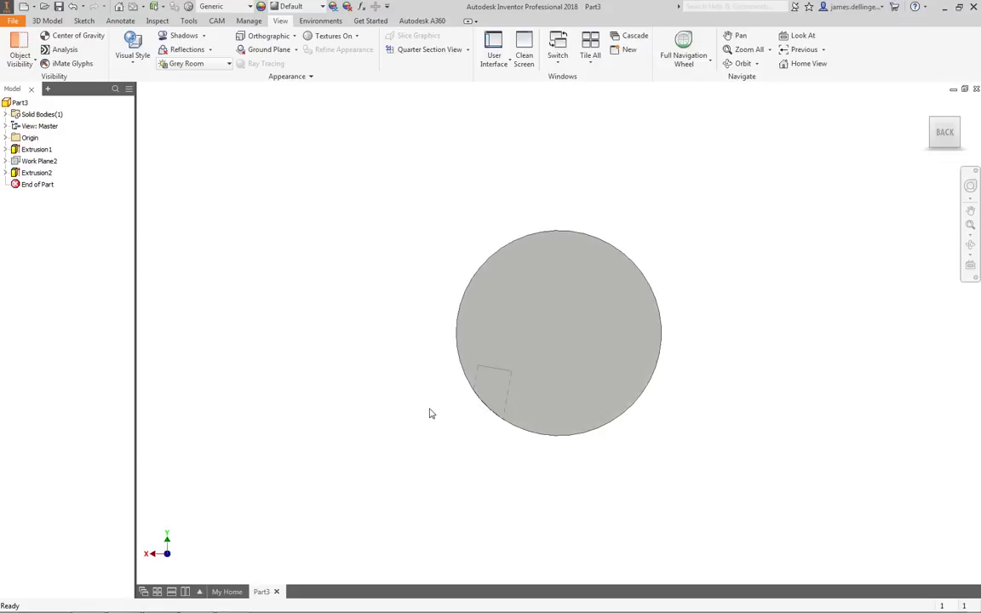
{"action": "middle_click_drag", "start_coordinate": [368, 415], "coordinate": [431, 416], "text": "shift"}
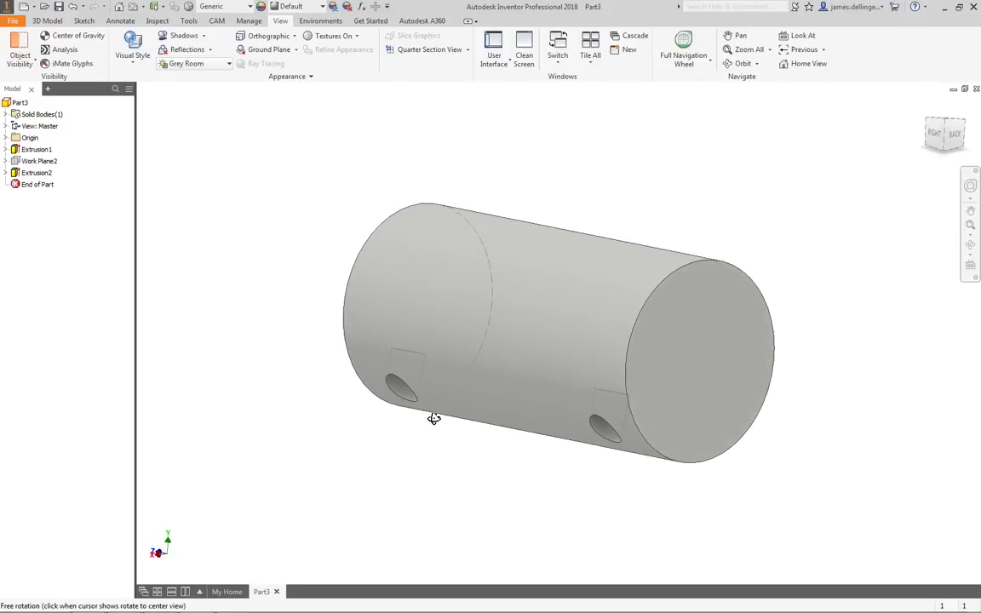
{"action": "middle_click_drag", "start_coordinate": [476, 469], "coordinate": [366, 332], "text": "shift"}
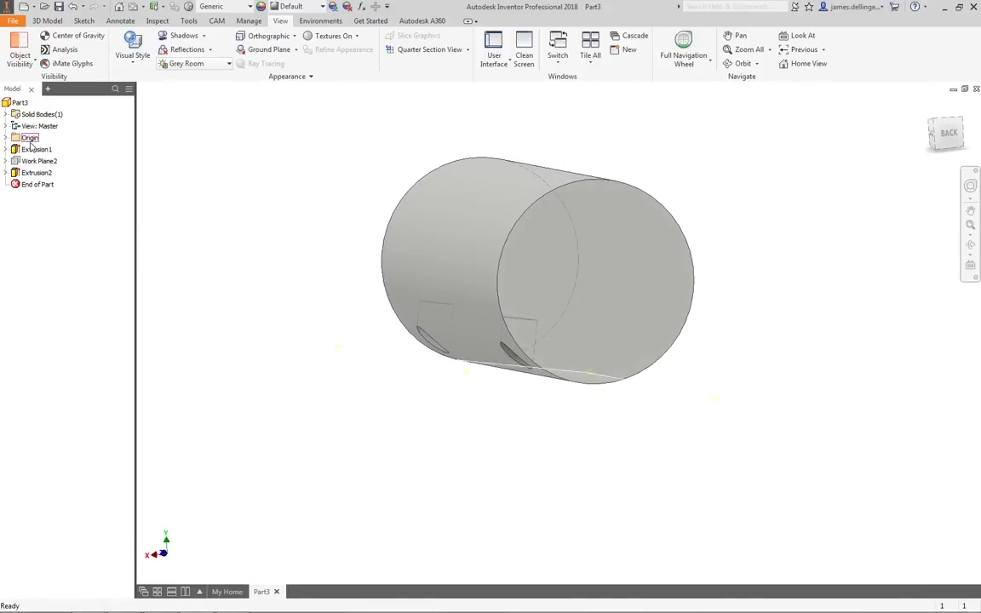
{"action": "left_click", "coordinate": [46, 21]}
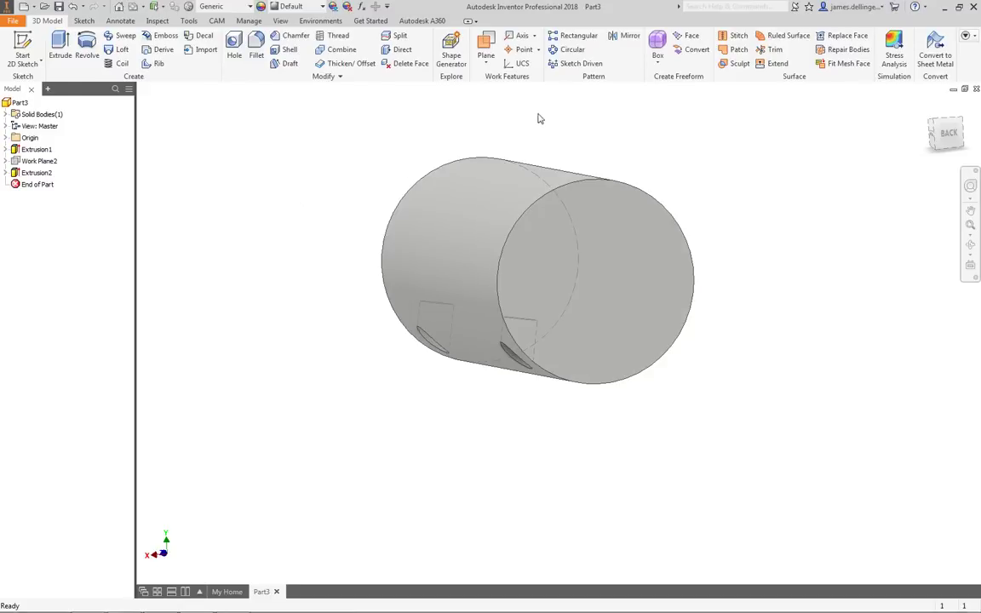
Mirror Extrusion2 across the Origin YZ Plane, creating Mirror1.
{"action": "left_click", "coordinate": [629, 39]}
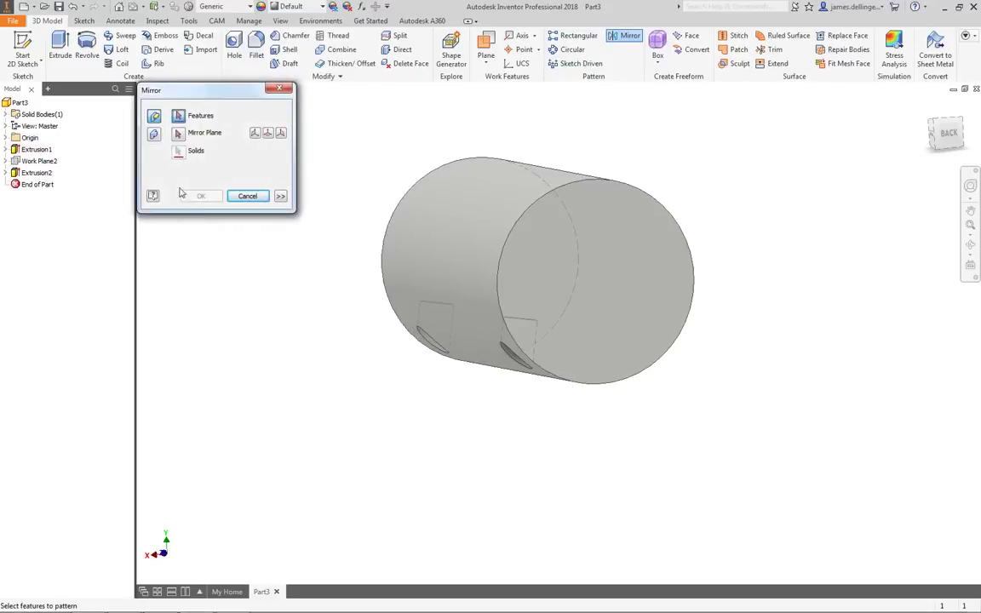
{"action": "left_click", "coordinate": [36, 173]}
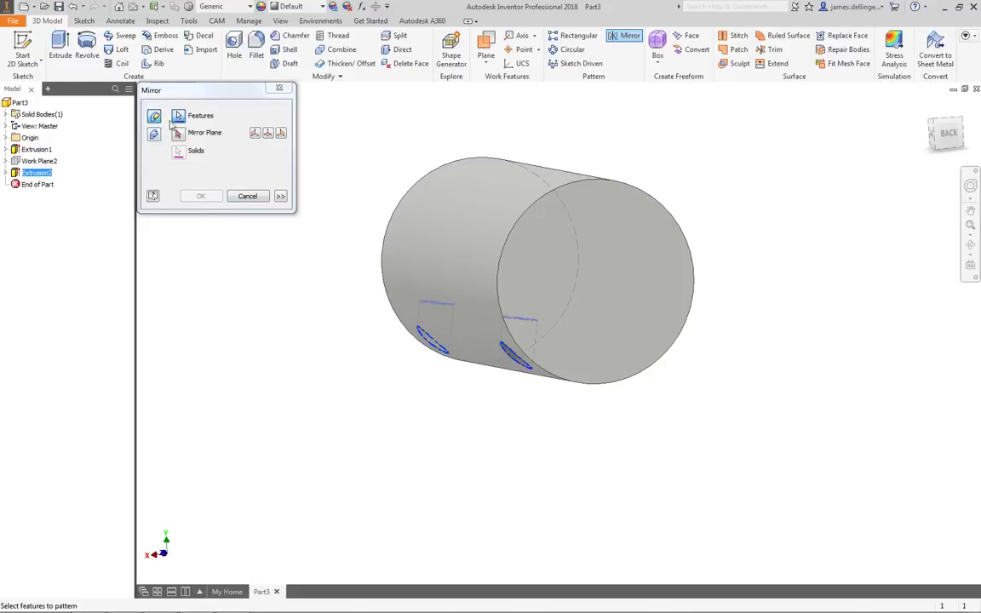
{"action": "left_click", "coordinate": [179, 135]}
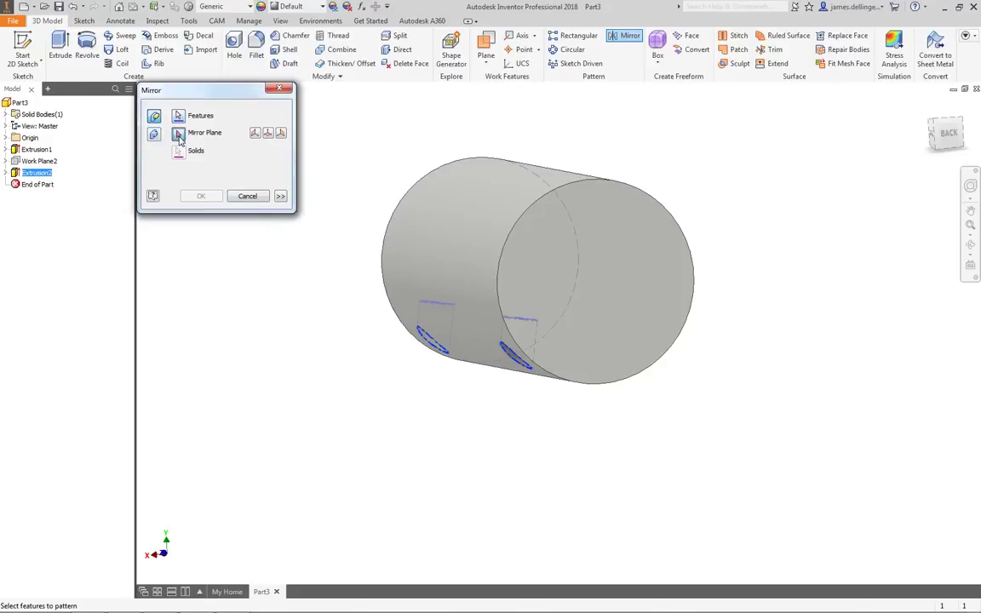
{"action": "left_click", "coordinate": [6, 137]}
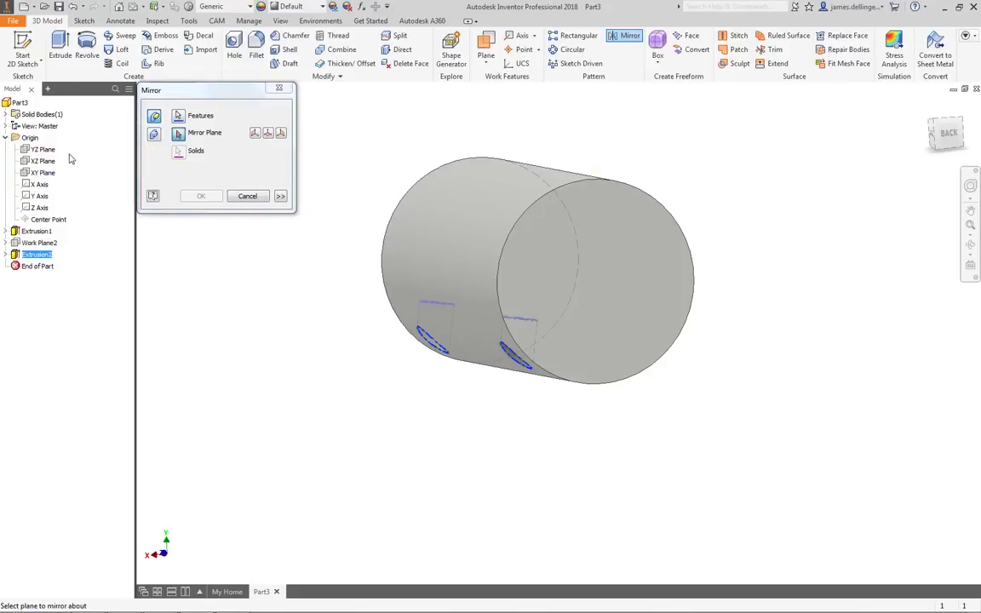
{"action": "middle_click_drag", "start_coordinate": [317, 302], "coordinate": [315, 329], "text": "shift"}
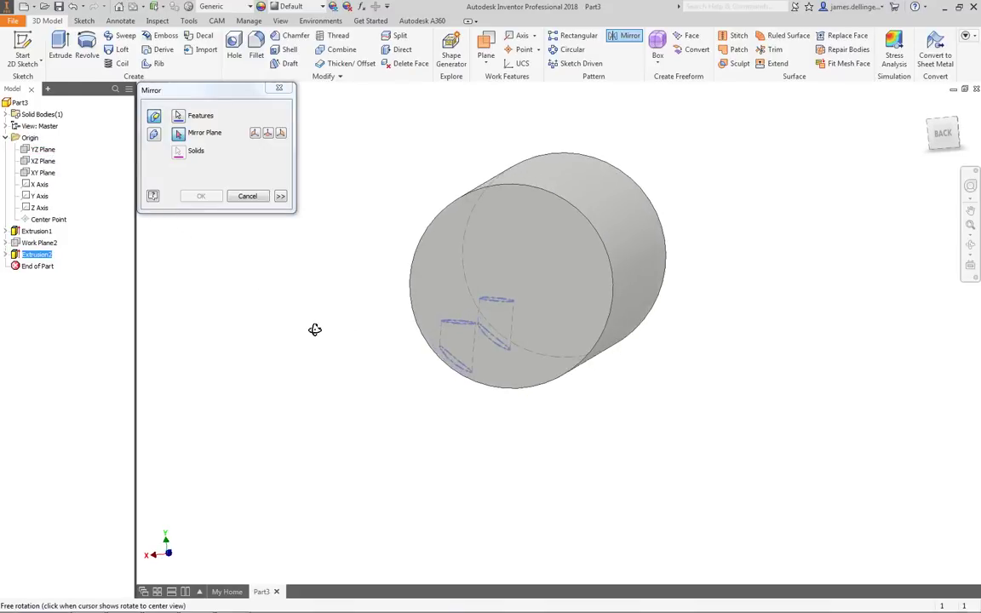
{"action": "left_click", "coordinate": [40, 151]}
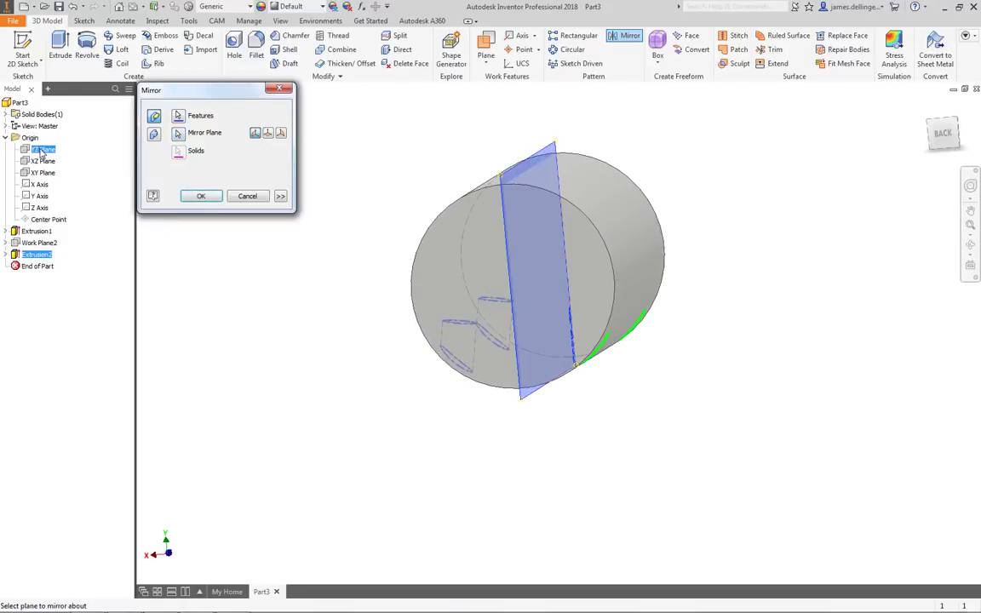
{"action": "middle_click_drag", "start_coordinate": [274, 396], "coordinate": [257, 344], "text": "shift"}
{"action": "left_click", "coordinate": [205, 197]}
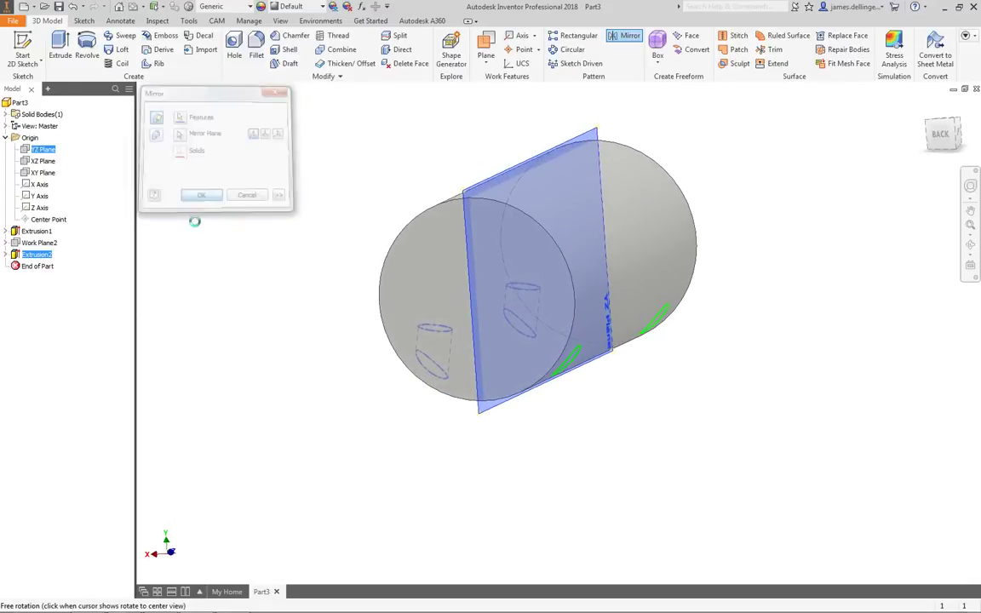
{"action": "middle_click_drag", "start_coordinate": [325, 394], "coordinate": [361, 387], "text": "shift"}
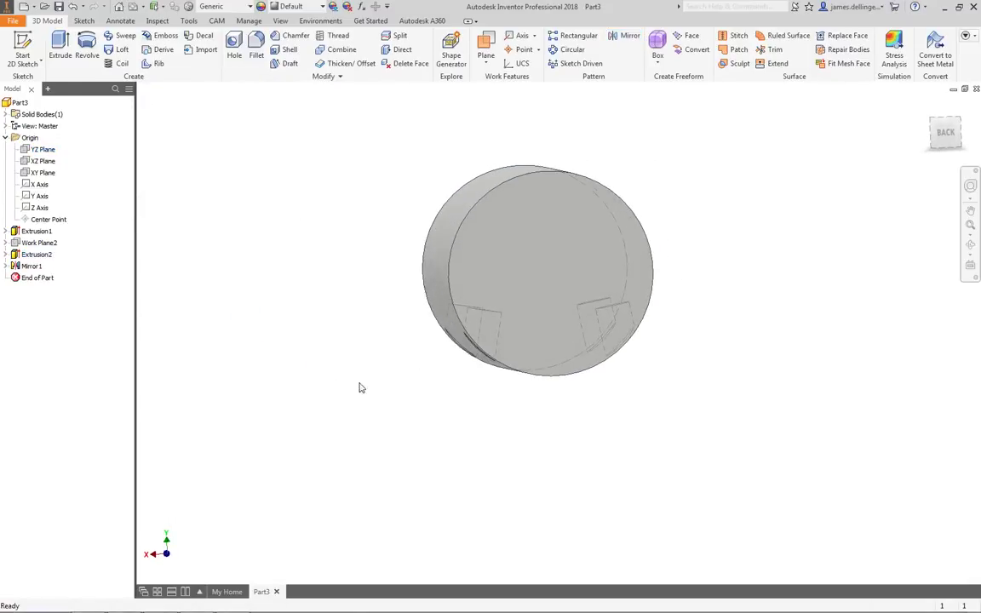
{"action": "left_click", "coordinate": [944, 132]}
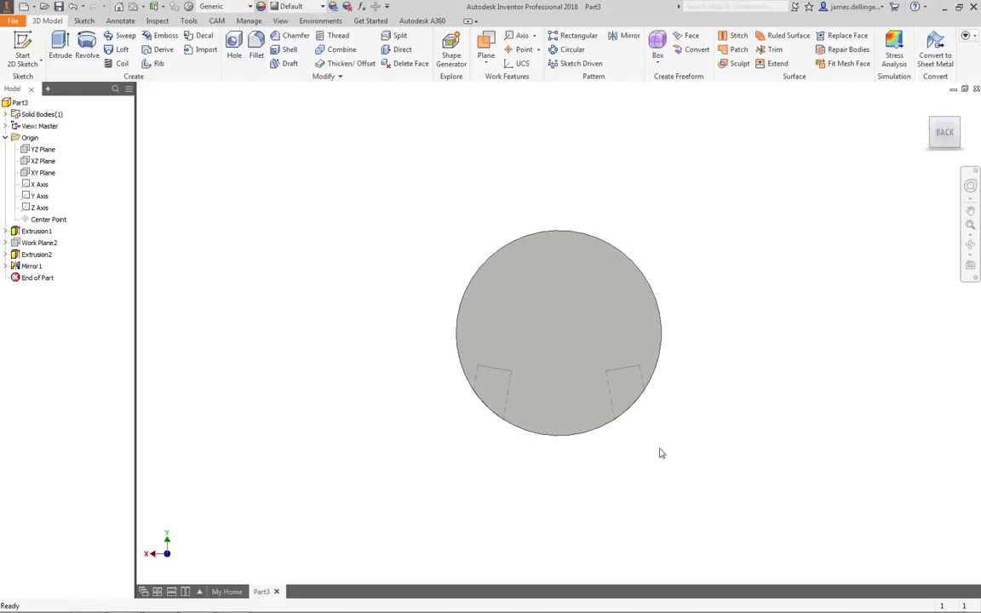
{"action": "middle_click_drag", "start_coordinate": [649, 442], "coordinate": [606, 432], "text": "shift"}
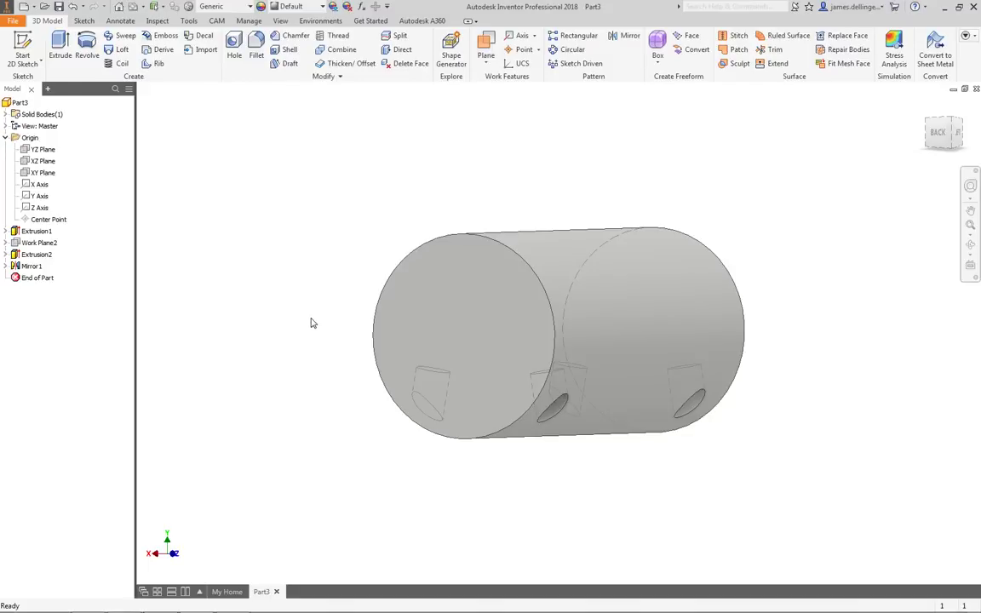
{"action": "mouse_move", "coordinate": [316, 403]}
{"action": "middle_mouse_down", "text": "shift"}
{"action": "mouse_move", "coordinate": [337, 396]}
{"action": "mouse_move", "coordinate": [382, 405]}
{"action": "mouse_move", "coordinate": [285, 417]}
{"action": "mouse_move", "coordinate": [324, 411]}
{"action": "middle_mouse_up", "text": "shift"}
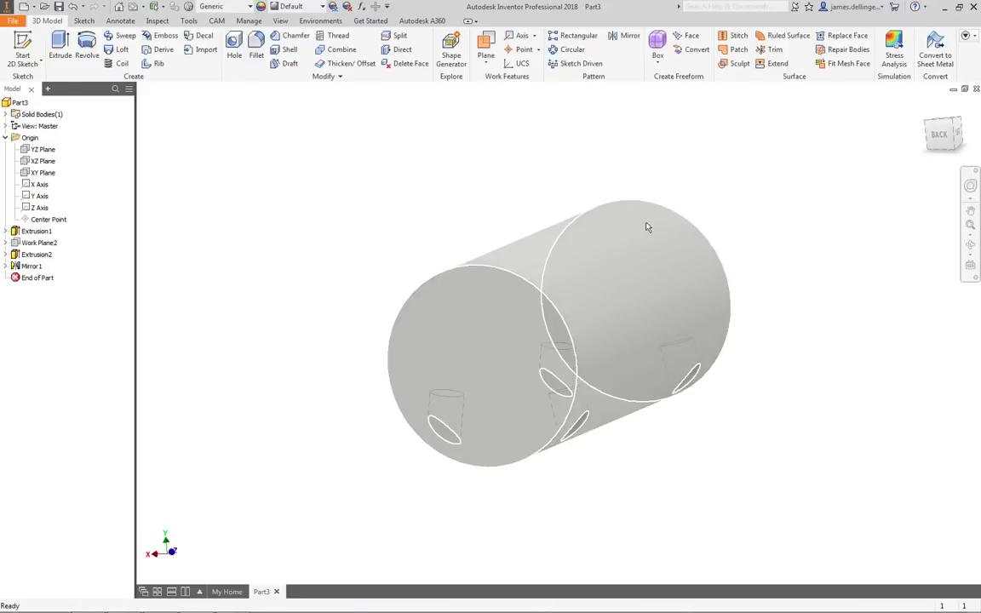
{"action": "middle_click_drag", "start_coordinate": [686, 324], "coordinate": [647, 417], "text": "shift"}
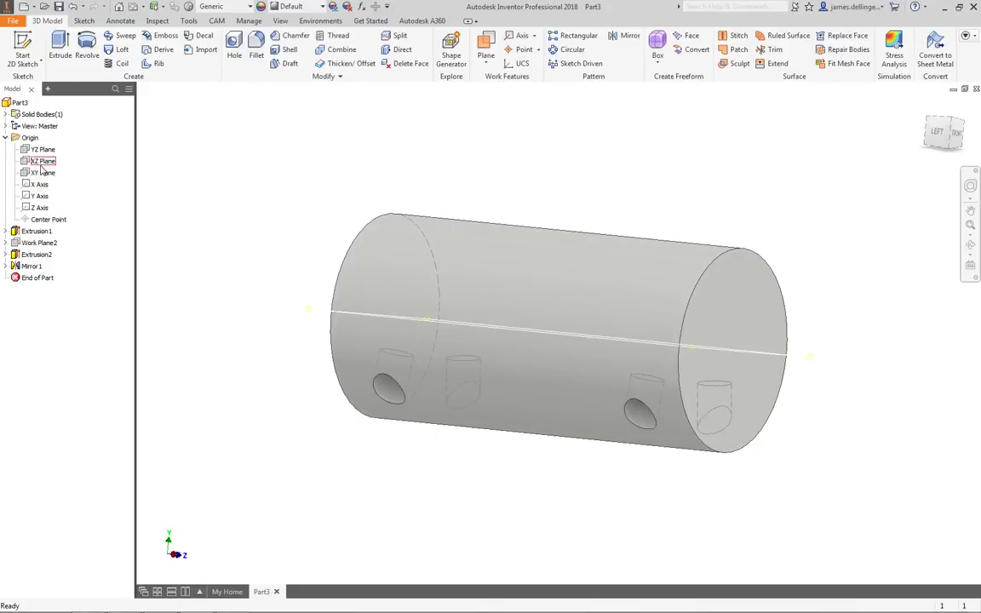
{"action": "middle_click_drag", "start_coordinate": [147, 260], "coordinate": [127, 274], "text": "shift"}
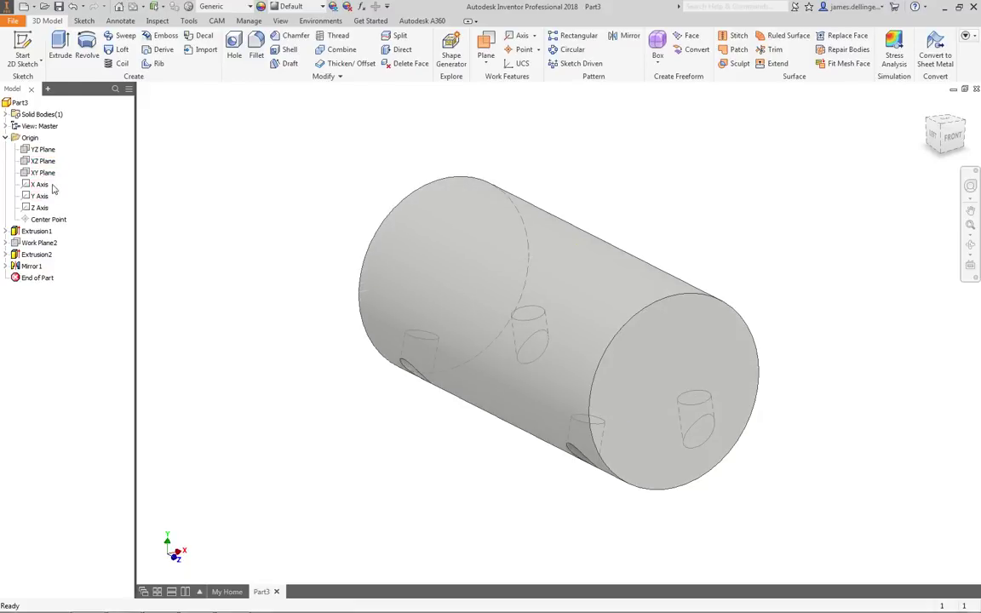
Create Work Plane3 with Angle to Plane around Edge: XZ Plane, X Axis, 20 degrees.
{"action": "left_click", "coordinate": [493, 69]}
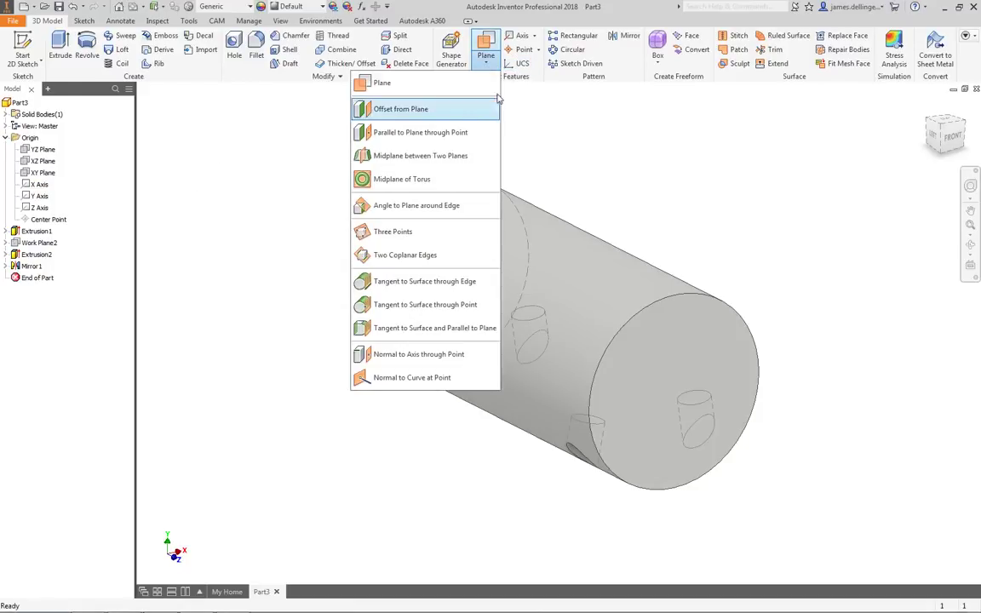
{"action": "left_click", "coordinate": [430, 206]}
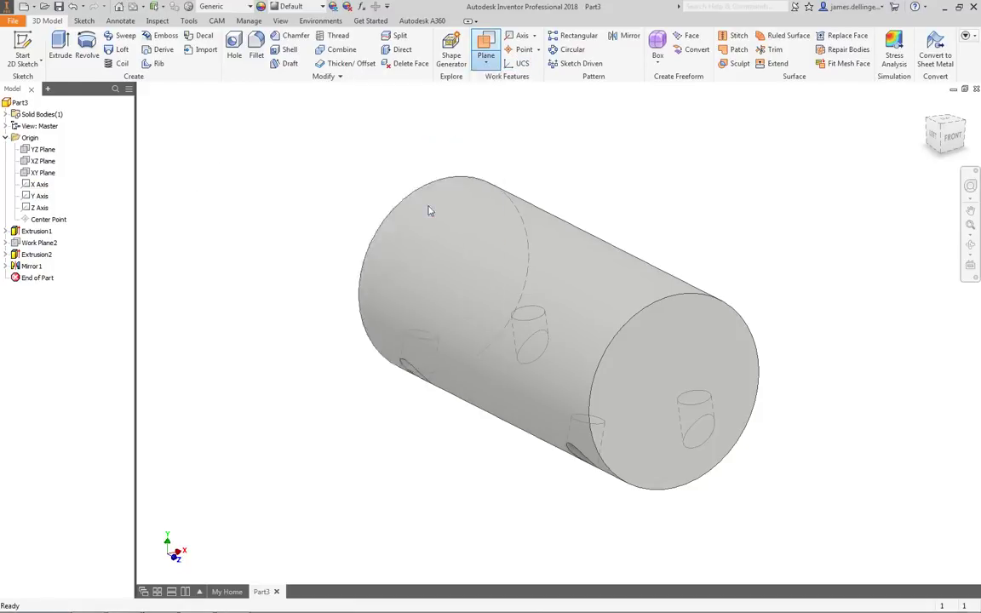
{"action": "left_click", "coordinate": [42, 161]}
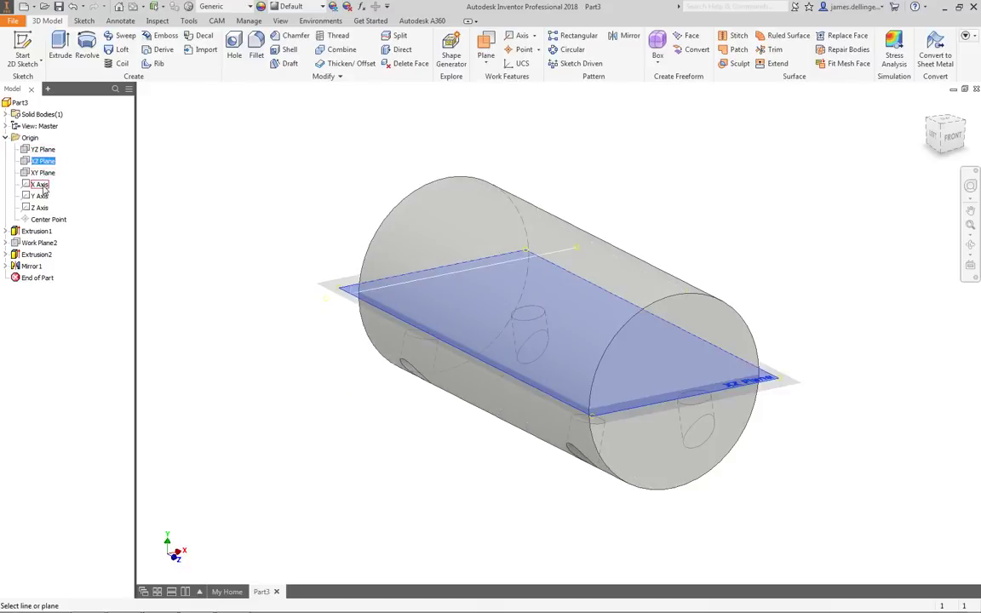
{"action": "left_click", "coordinate": [40, 185]}
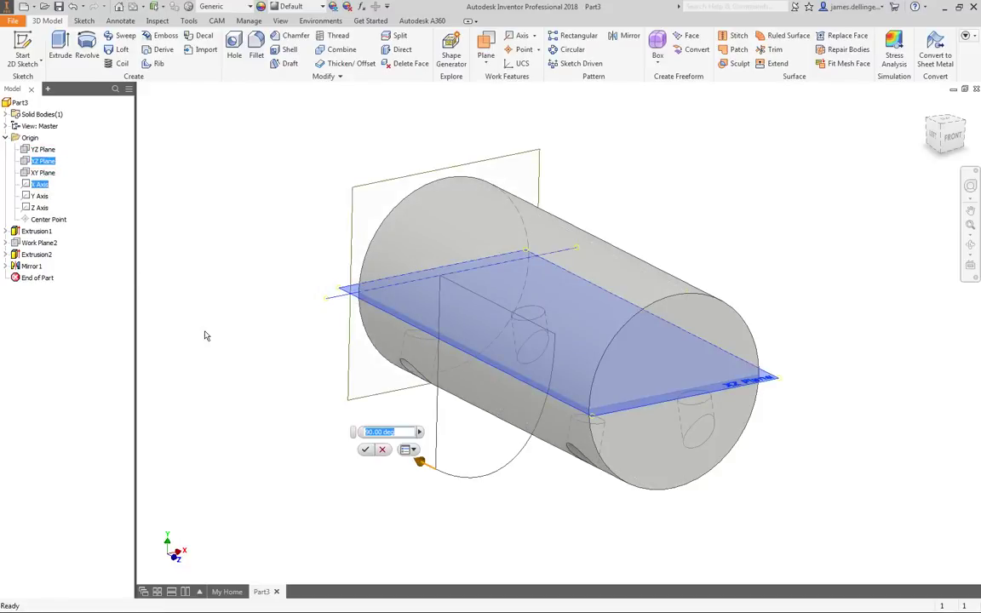
{"action": "middle_click_drag", "start_coordinate": [217, 359], "coordinate": [320, 350], "text": "shift"}
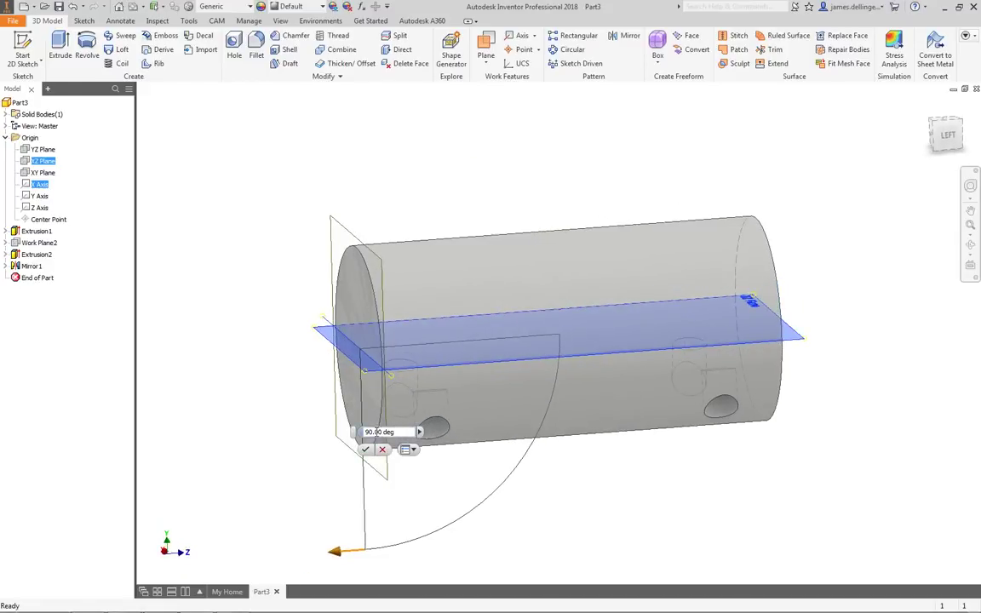
{"action": "type", "text": "30"}
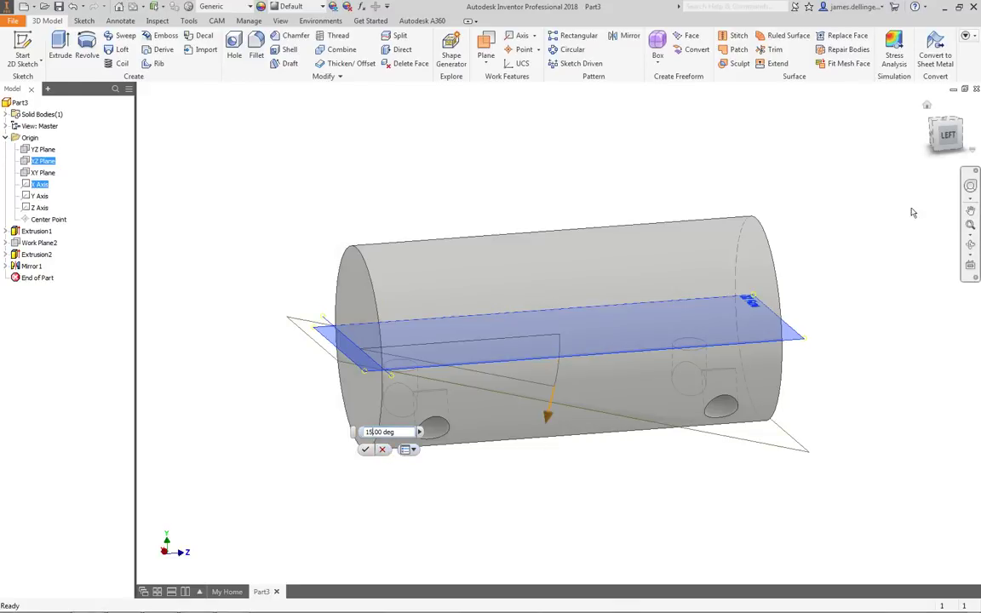
{"action": "left_click", "coordinate": [945, 135]}
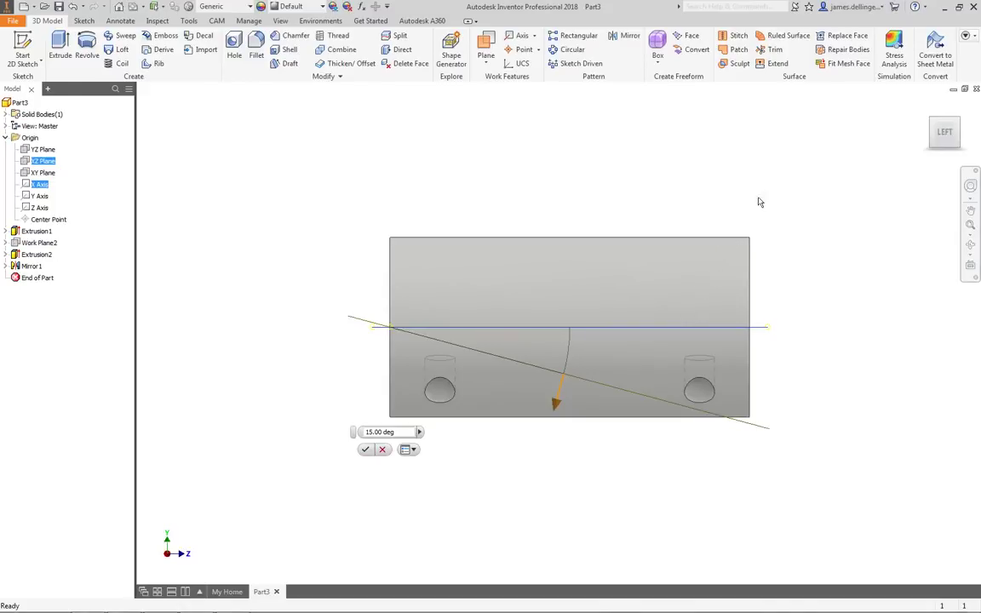
{"action": "left_click_drag", "start_coordinate": [372, 432], "coordinate": [365, 432]}
{"action": "type", "text": "20"}
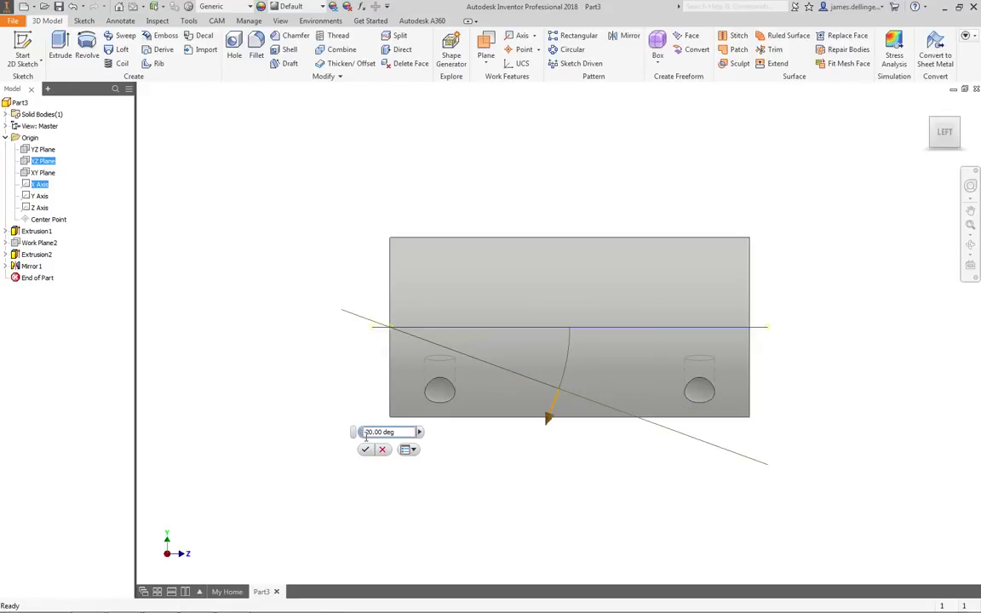
{"action": "left_click", "coordinate": [366, 450]}
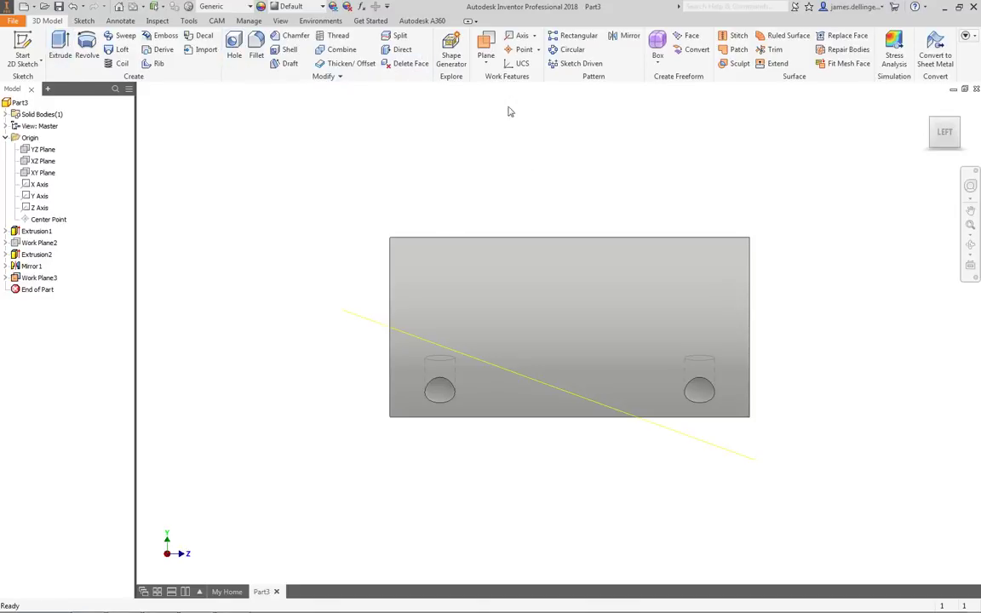
Create Work Plane4 offset 20.8125 in from Work Plane3, above the cylinder.
{"action": "left_click", "coordinate": [487, 64]}
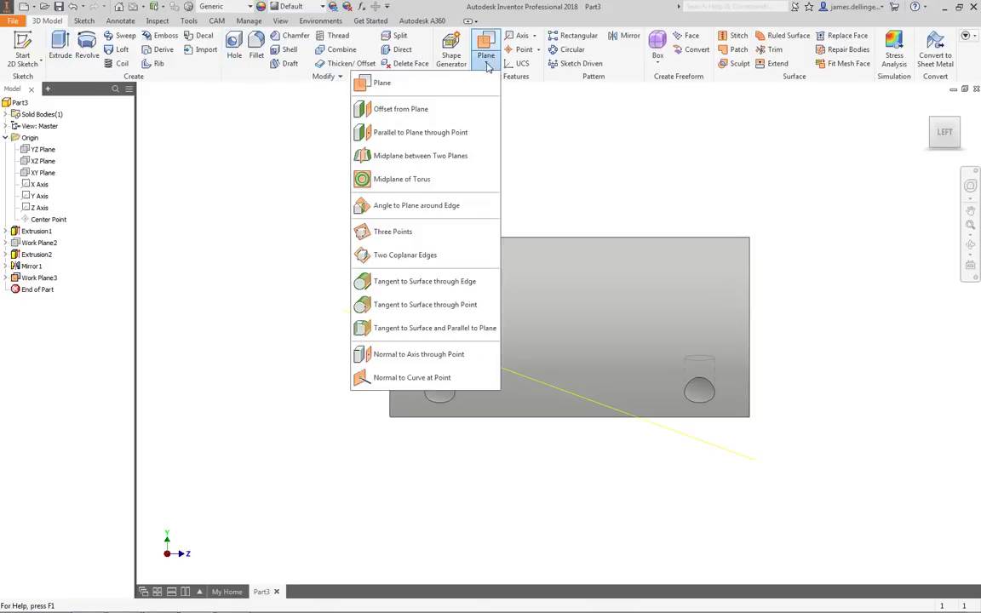
{"action": "left_click", "coordinate": [424, 118]}
{"action": "left_click", "coordinate": [372, 327]}
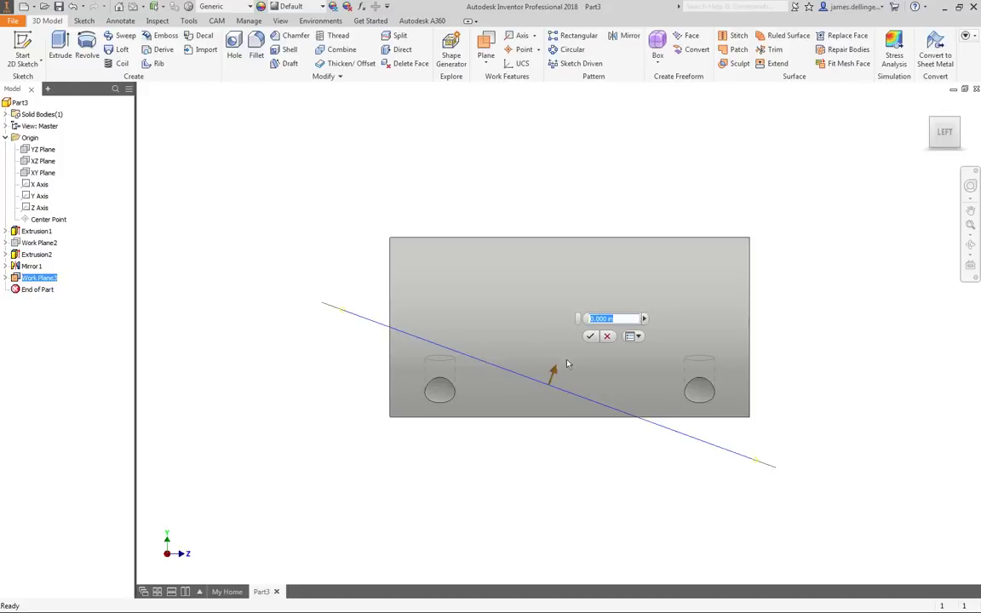
{"action": "left_click_drag", "start_coordinate": [554, 375], "coordinate": [674, 199]}
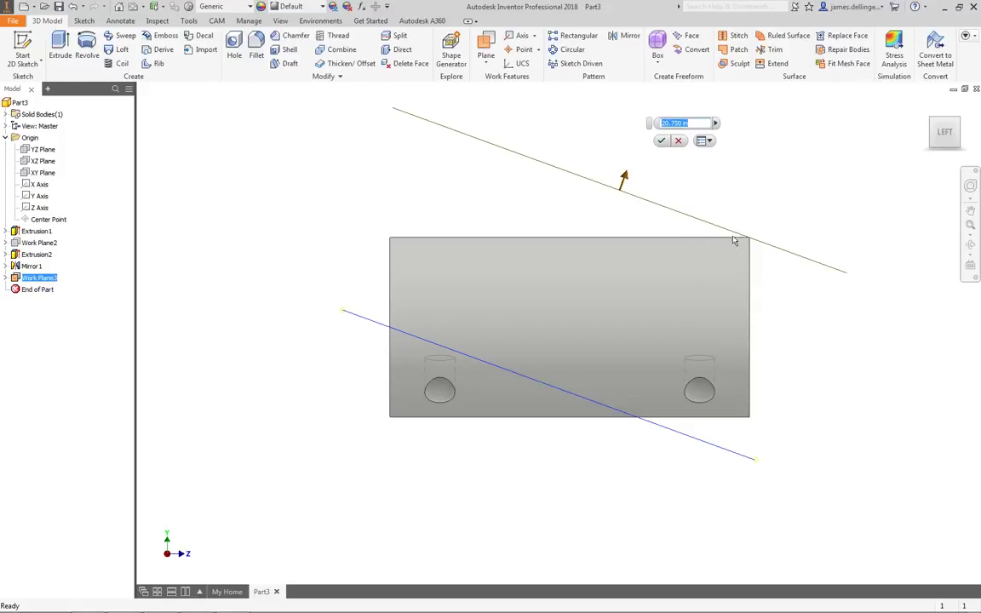
{"action": "left_click_drag", "start_coordinate": [624, 181], "coordinate": [627, 182]}
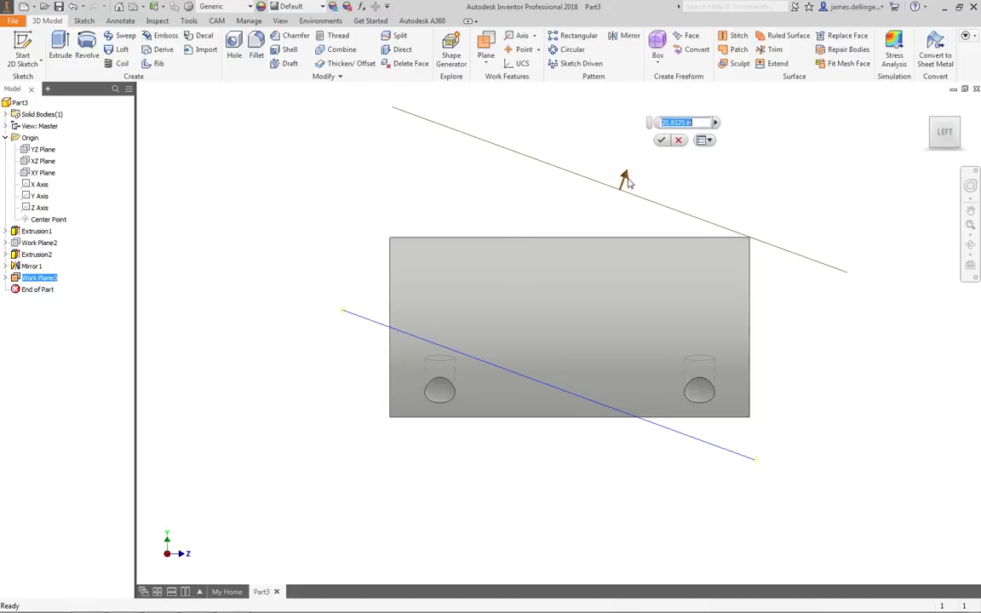
{"action": "left_click", "coordinate": [661, 140]}
{"action": "middle_click_drag", "start_coordinate": [796, 401], "coordinate": [587, 451], "text": "shift"}
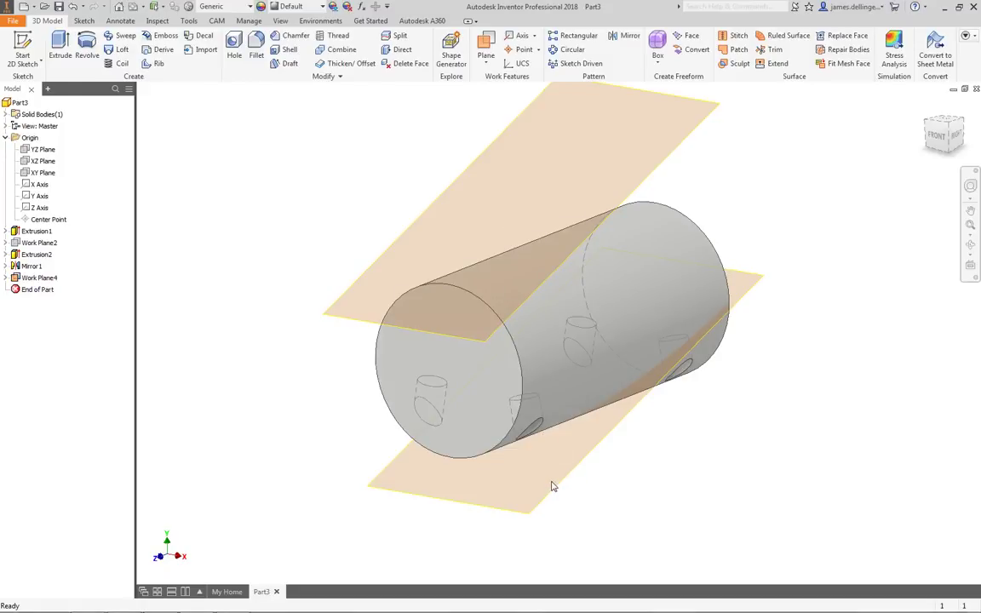
Hide the tilted work plane, Work Plane3.
{"action": "right_click", "coordinate": [563, 490]}
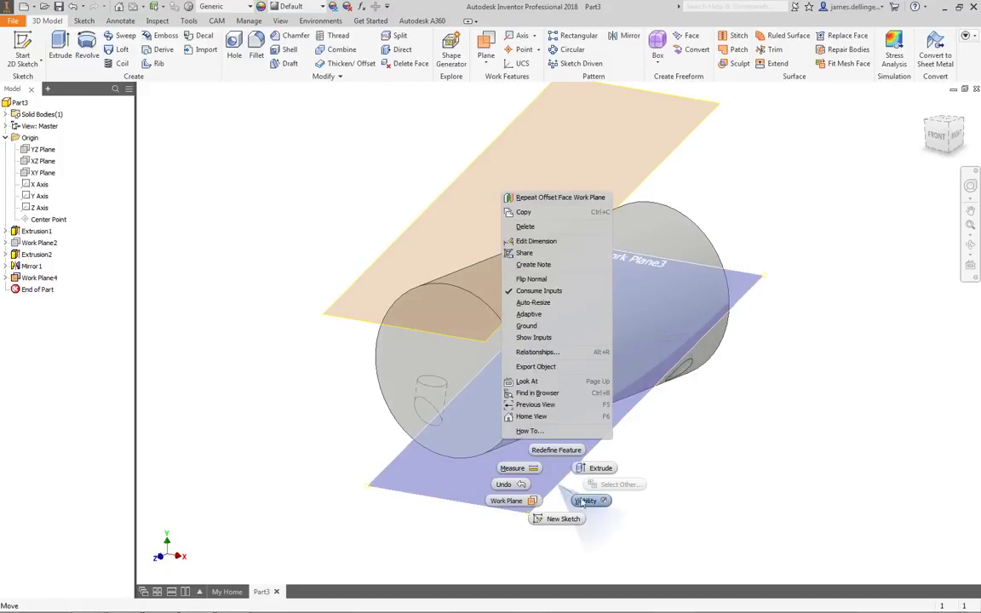
{"action": "left_click", "coordinate": [584, 501]}
{"action": "middle_click_drag", "start_coordinate": [451, 488], "coordinate": [412, 468], "text": "shift"}
Start a new 2D sketch, Sketch3, on the offset Work Plane4.
{"action": "left_click", "coordinate": [58, 44]}
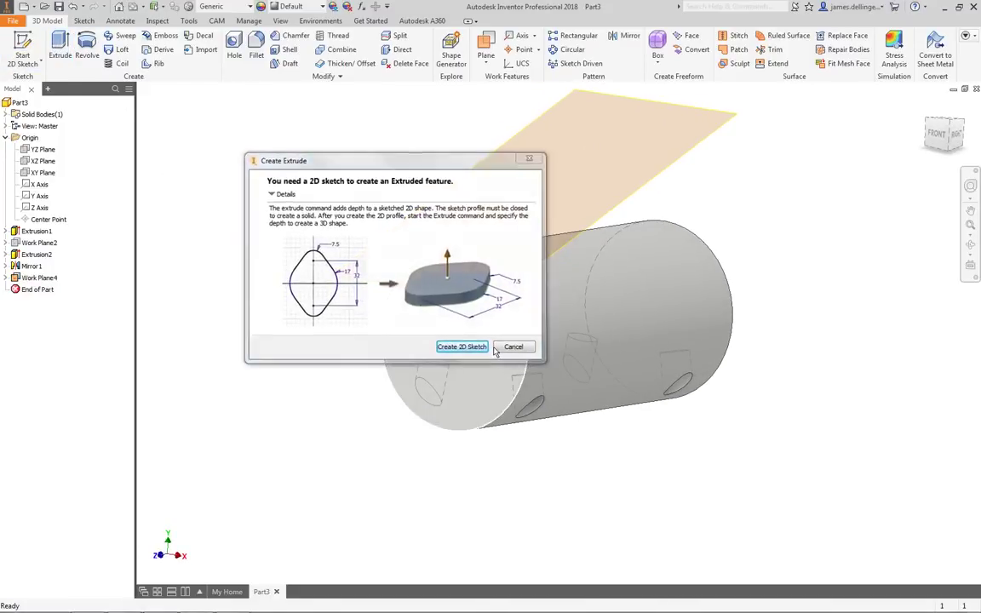
{"action": "left_click", "coordinate": [463, 347]}
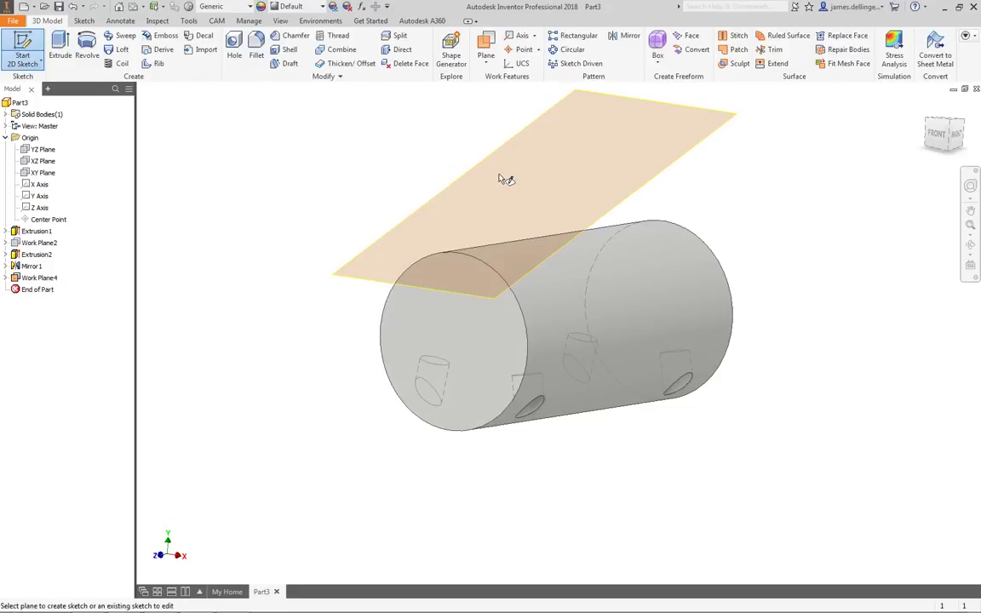
{"action": "left_click", "coordinate": [630, 202]}
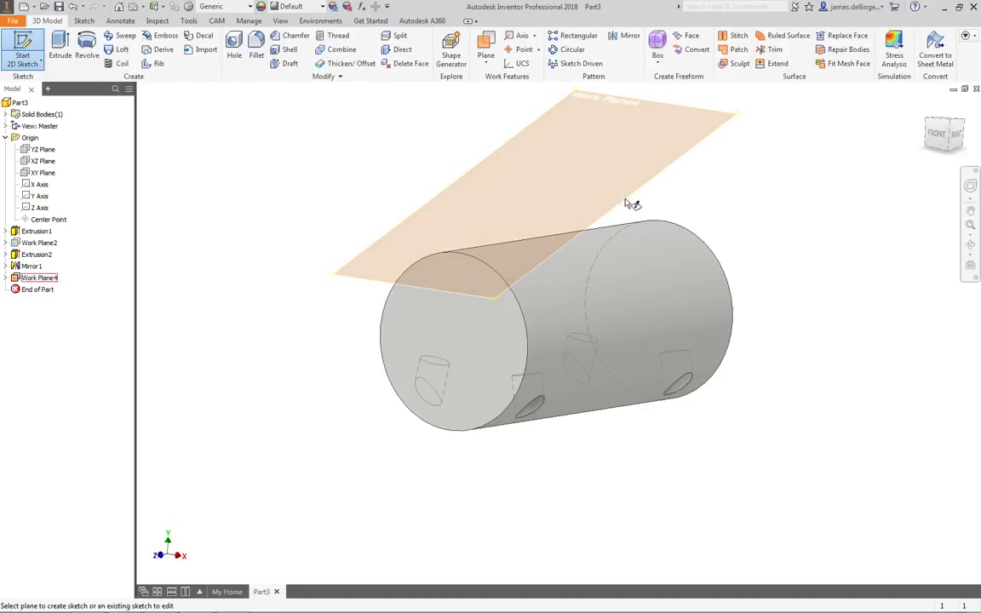
{"action": "middle_click_drag", "start_coordinate": [602, 536], "coordinate": [578, 239]}
Draw a circle centred on the centre line near the cylinder's end.
{"action": "key", "text": "c"}
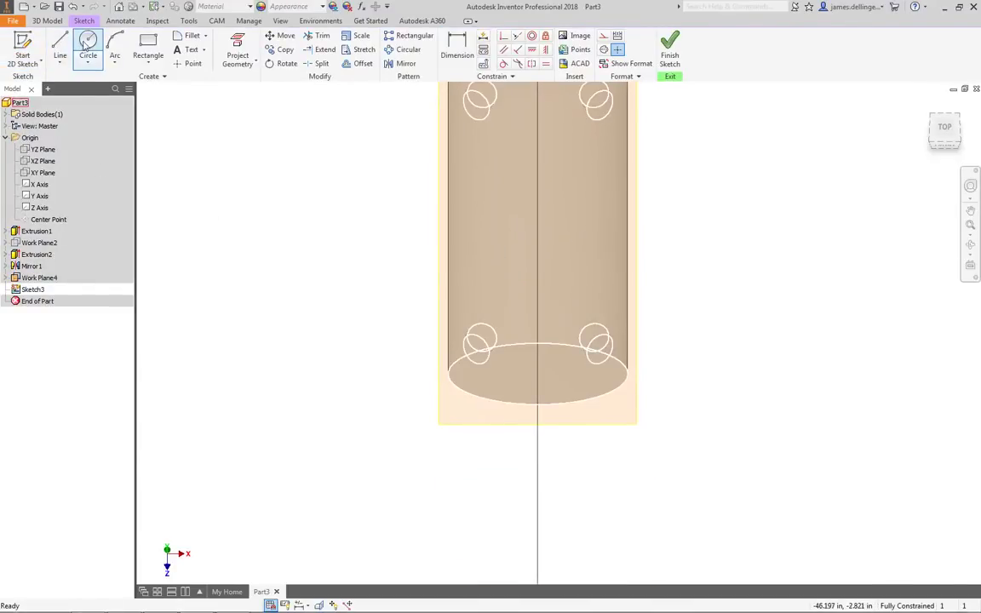
{"action": "left_click", "coordinate": [537, 316]}
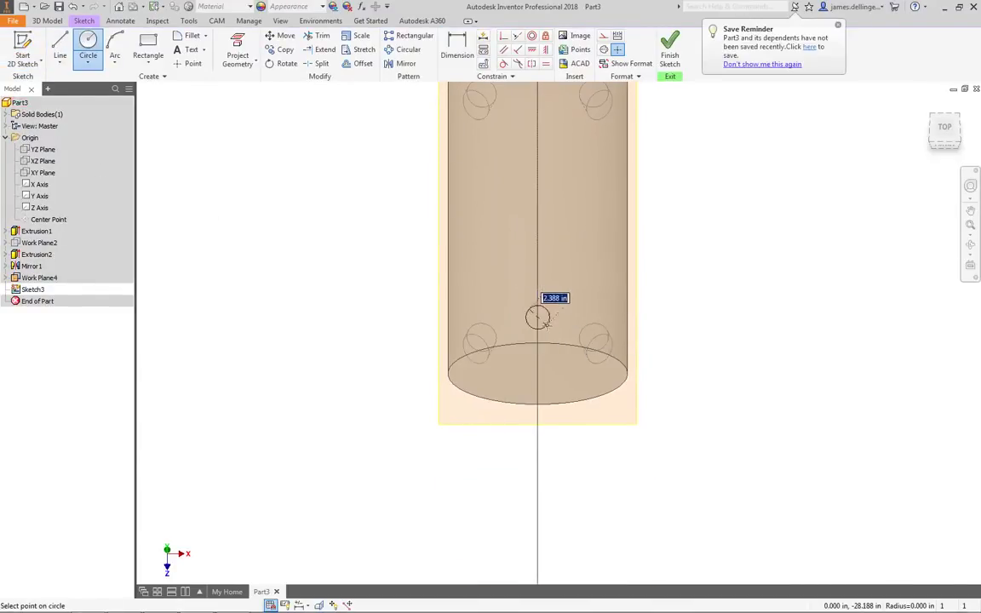
{"action": "left_click", "coordinate": [554, 332]}
{"action": "key", "text": "Escape"}
Dimension the circle to a 3.000 diameter and slide it along the centre line.
{"action": "key", "text": "d"}
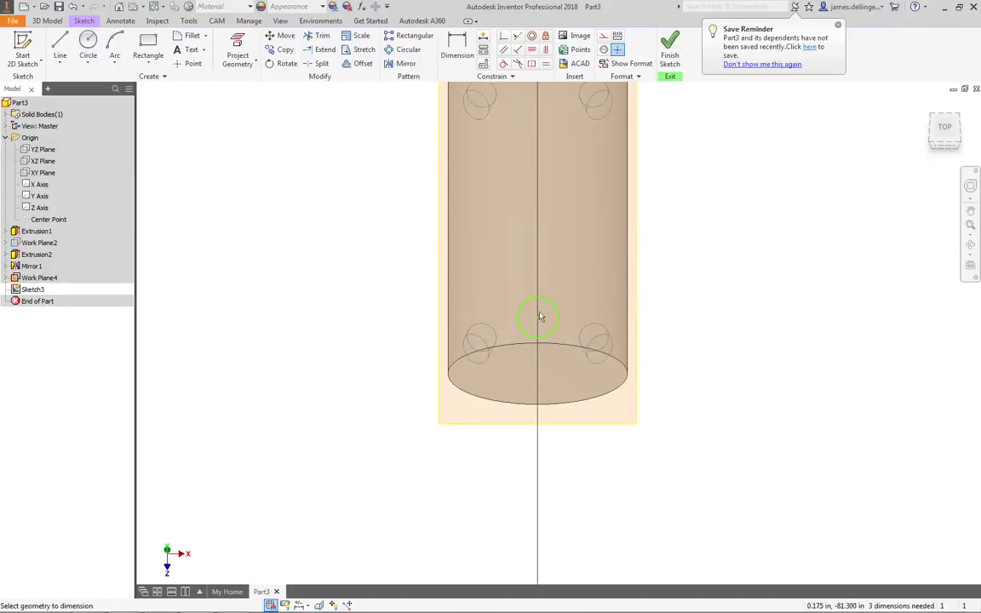
{"action": "left_click", "coordinate": [558, 313]}
{"action": "left_click", "coordinate": [578, 296]}
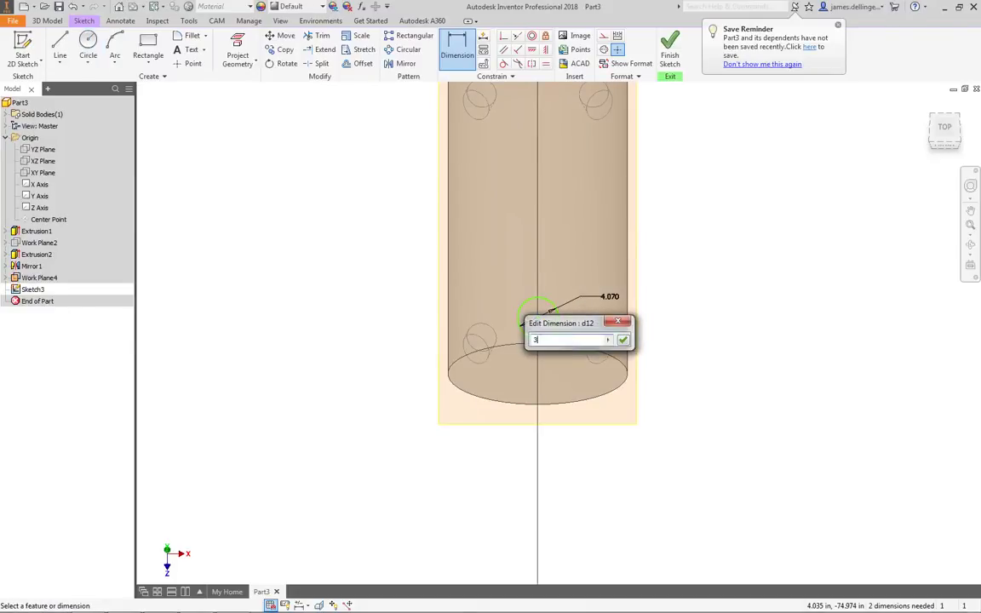
{"action": "type", "text": "3"}
{"action": "key", "text": "Return"}
{"action": "key", "text": "Escape"}
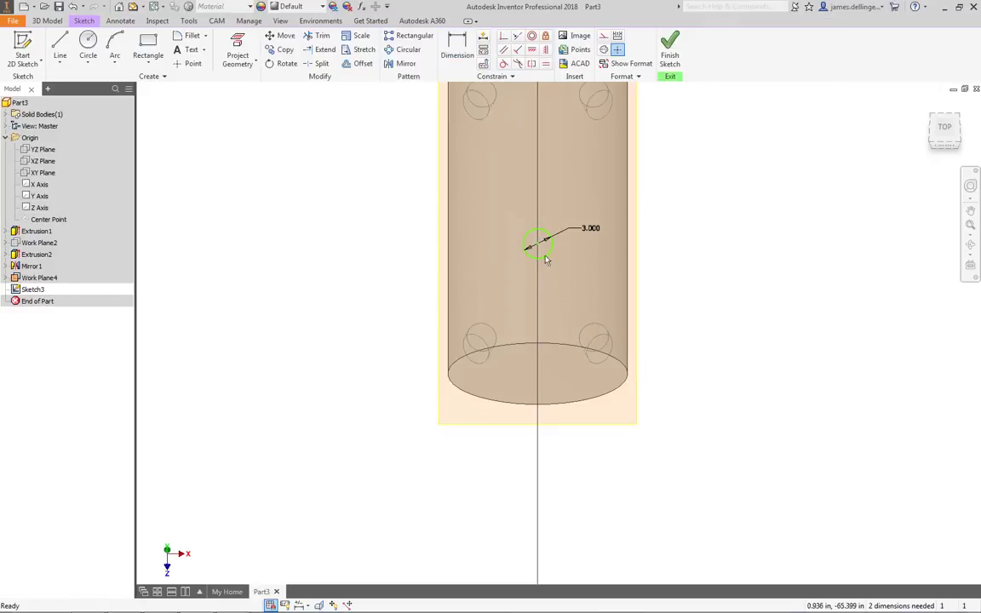
{"action": "left_click_drag", "start_coordinate": [538, 247], "coordinate": [538, 322]}
{"action": "middle_click_drag", "start_coordinate": [759, 365], "coordinate": [633, 345], "text": "shift"}
Finish the sketch and extrude-cut the circle 5 into the cylinder as Extrusion3.
{"action": "left_click", "coordinate": [669, 47]}
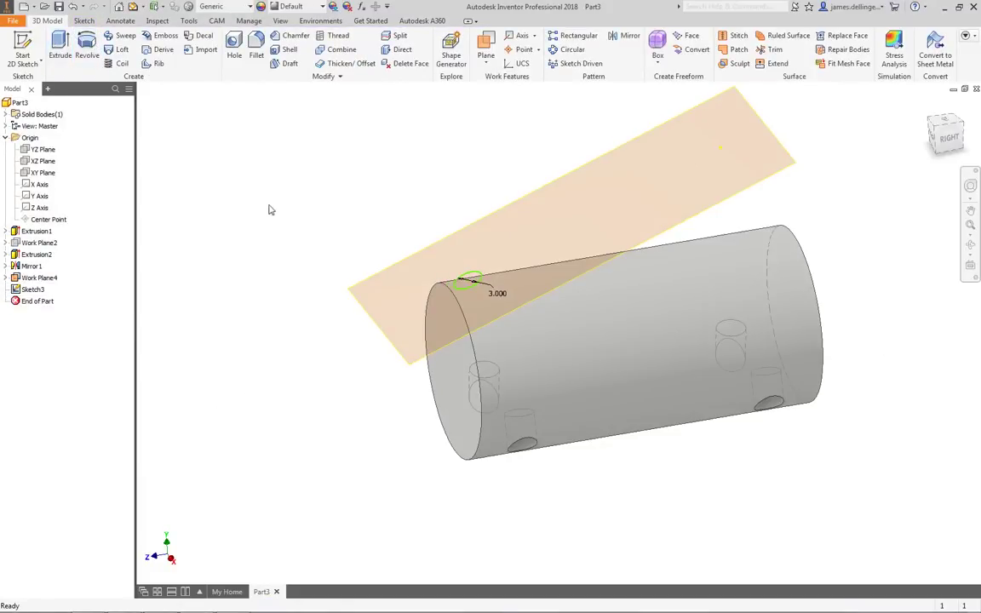
{"action": "left_click", "coordinate": [58, 40]}
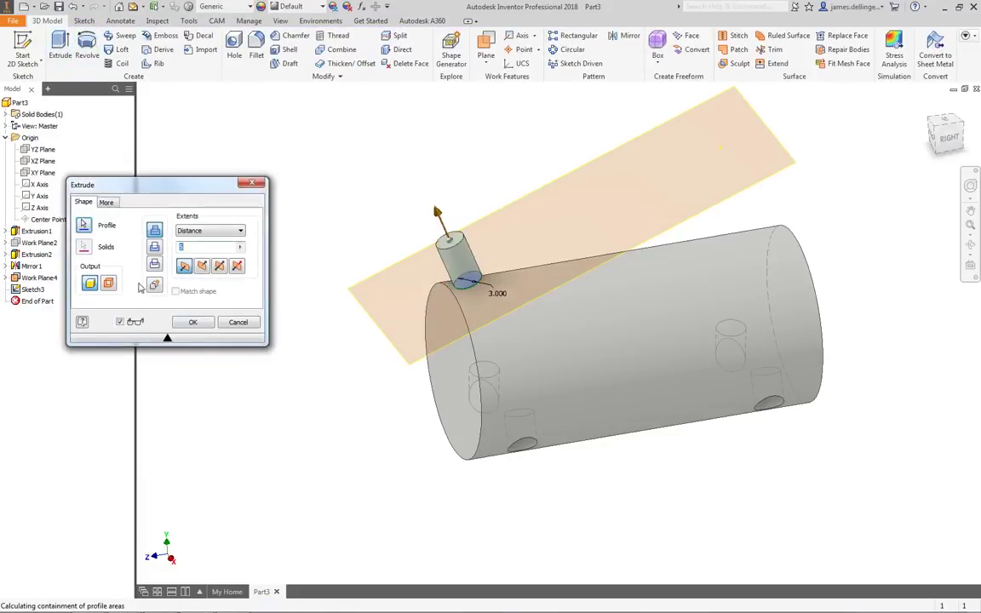
{"action": "left_click", "coordinate": [154, 246]}
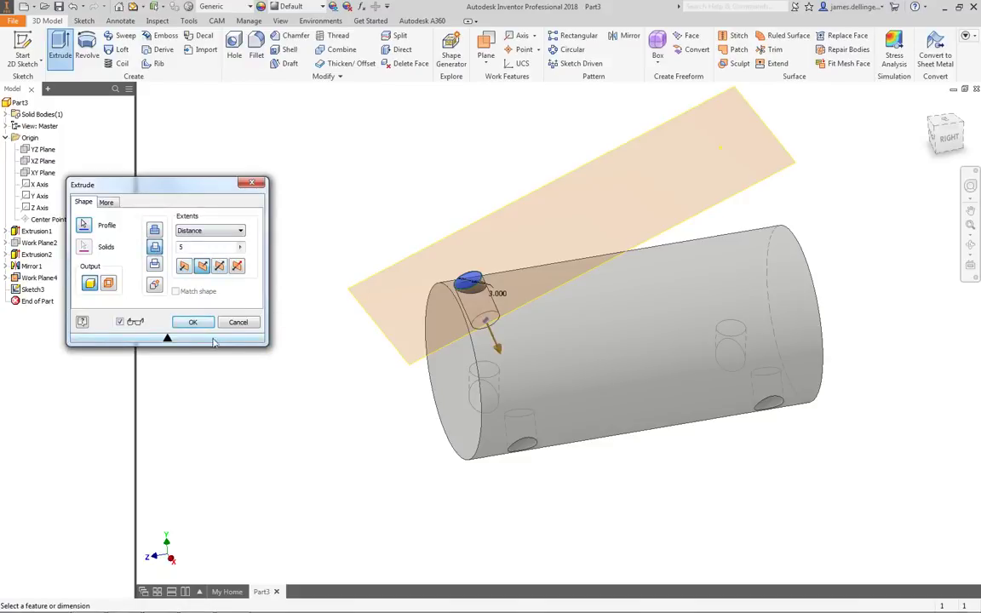
{"action": "left_click", "coordinate": [193, 323]}
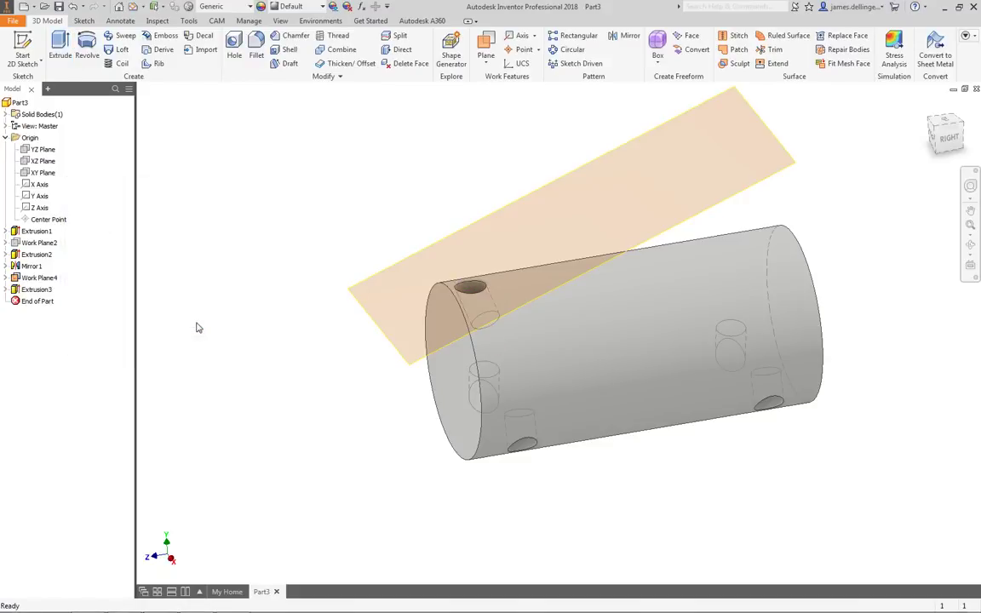
Hide Work Plane4 and view the cylinder end-on from the back.
{"action": "left_click", "coordinate": [555, 192]}
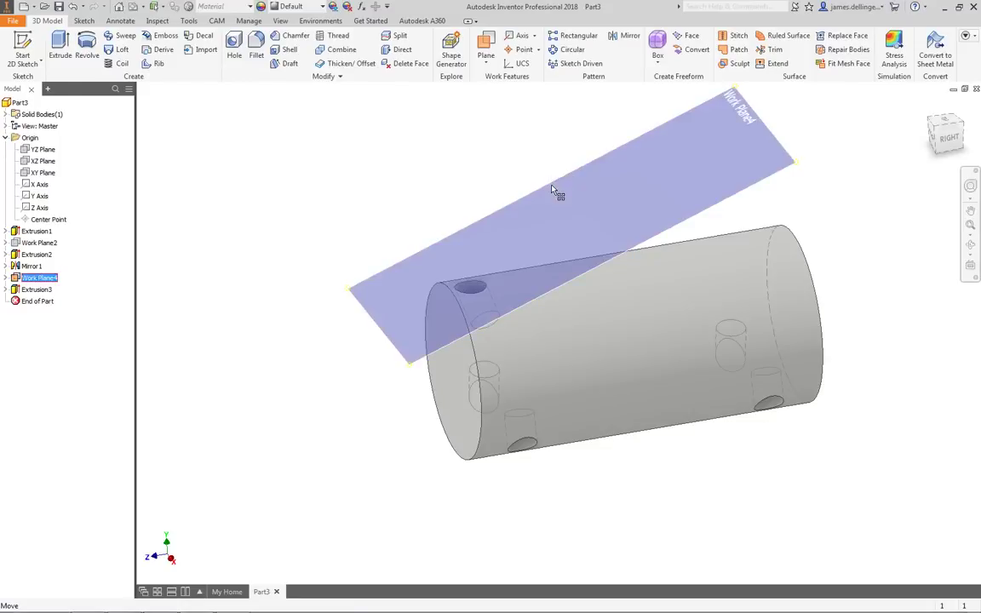
{"action": "right_click", "coordinate": [554, 191]}
{"action": "left_click", "coordinate": [578, 202]}
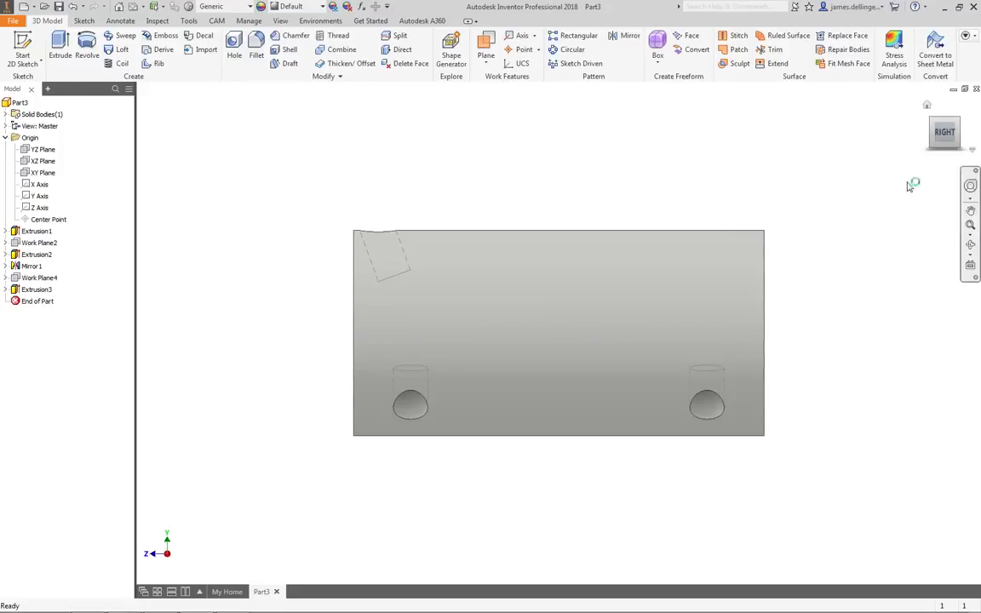
{"action": "left_click", "coordinate": [966, 135]}
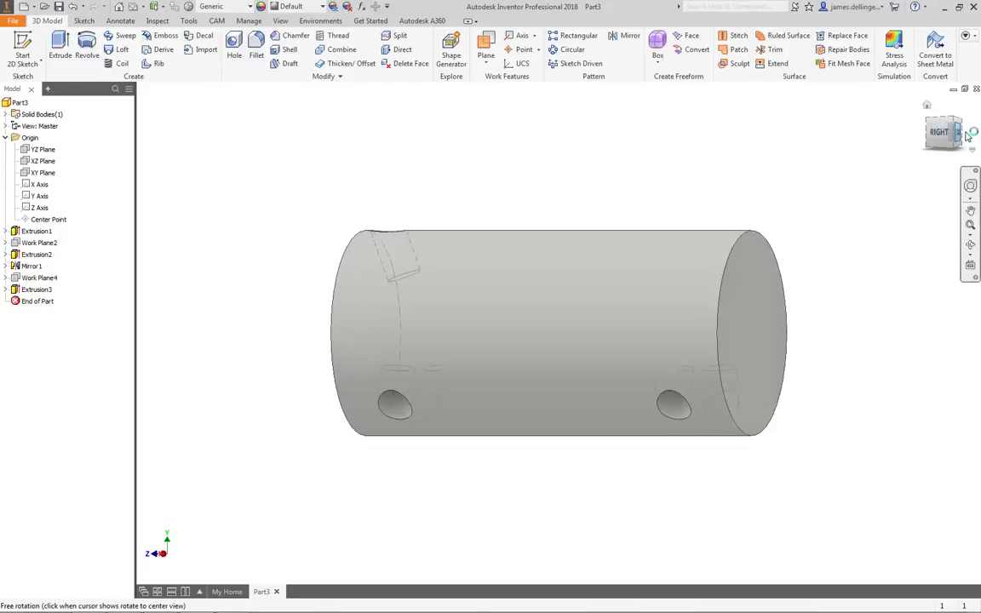